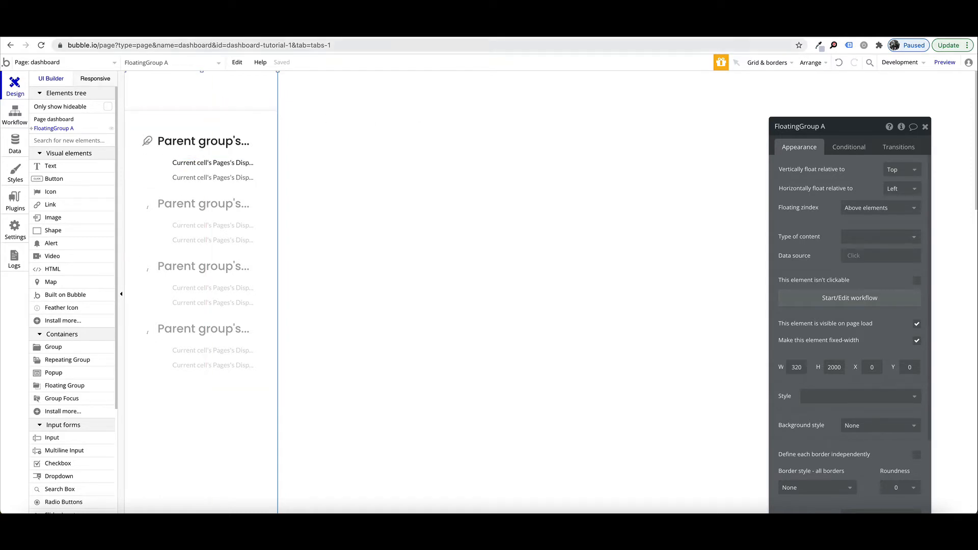
- Test expanding and collapsing the Dashboard entry's submenu in the running dashboard preview
{"action": "left_click", "coordinate": [265, 29]}
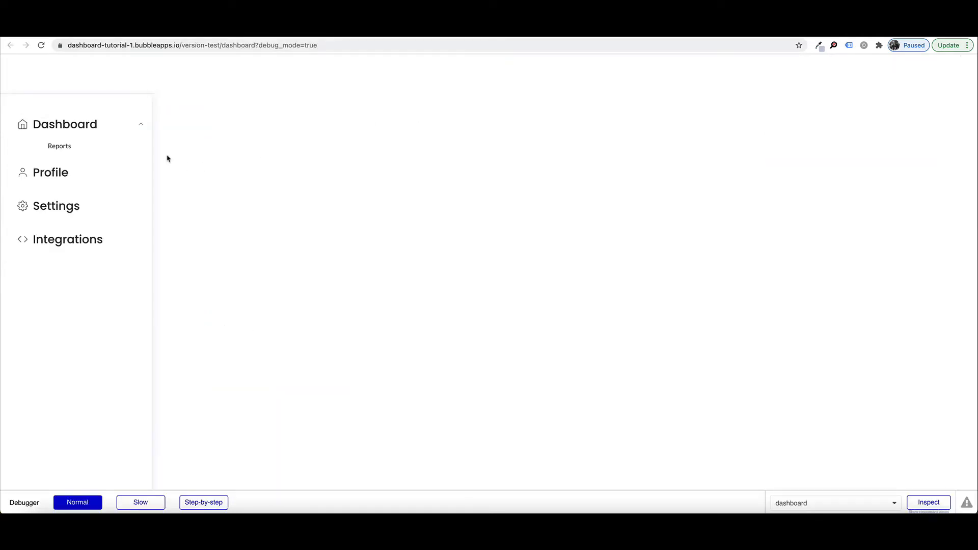
{"action": "left_click", "coordinate": [140, 125]}
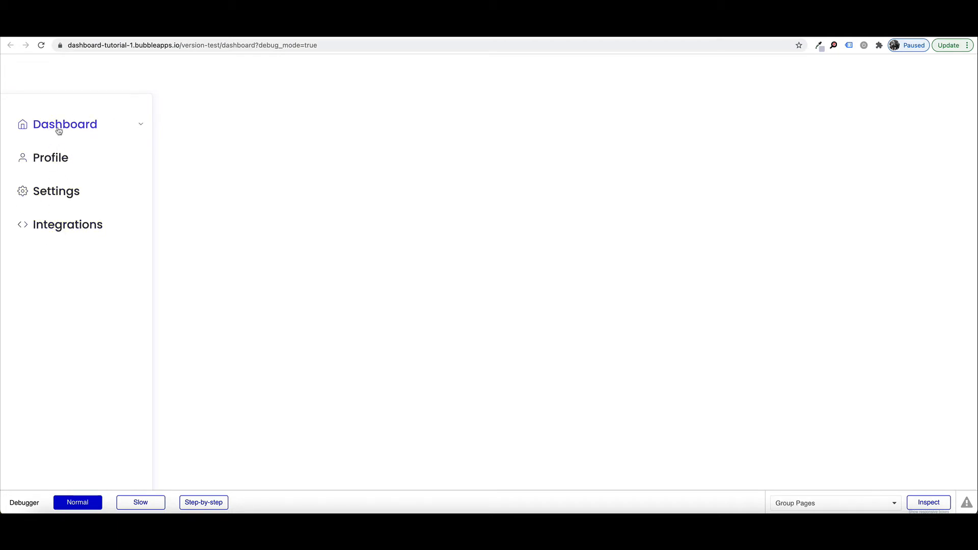
{"action": "left_click", "coordinate": [85, 130]}
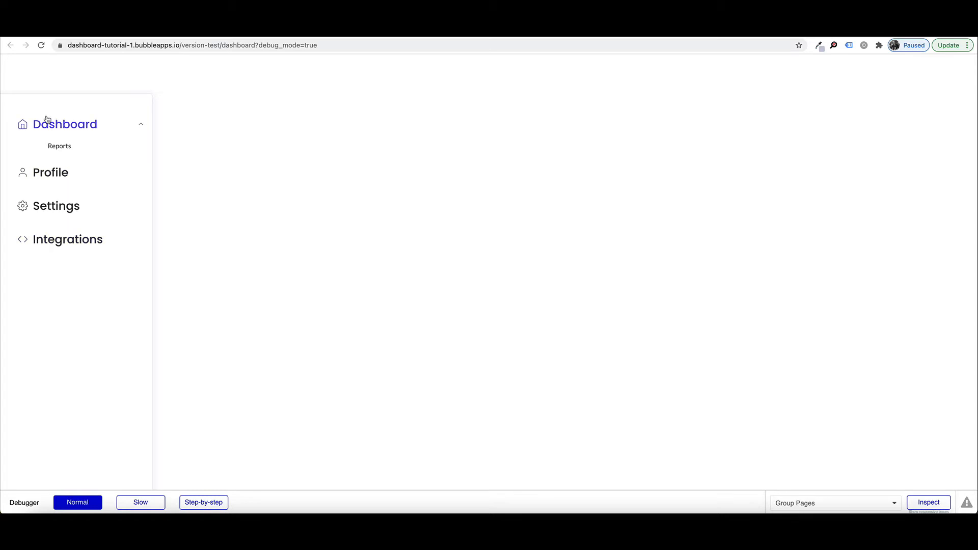
{"action": "left_click", "coordinate": [76, 126]}
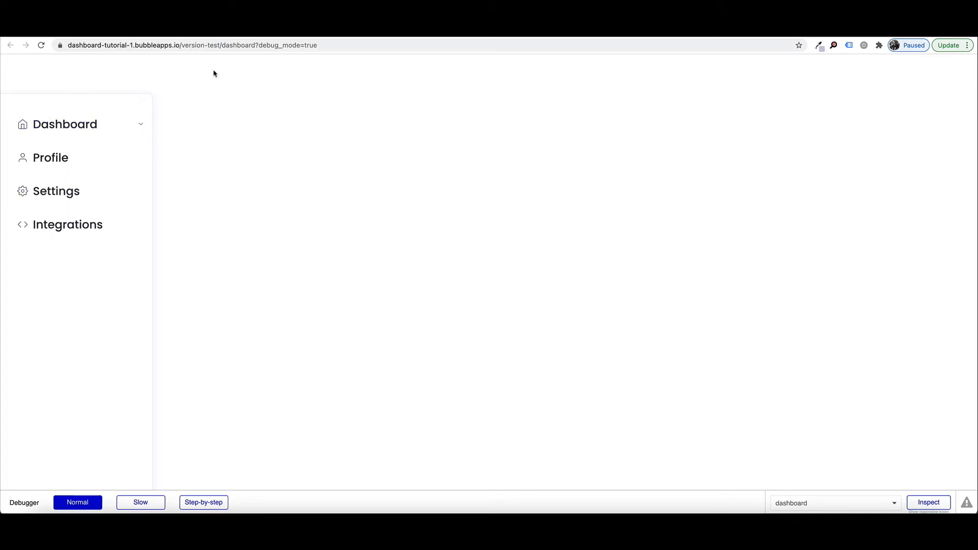
- Back in the page editor, rename the floating group holding the side navigation to Left Menu
{"action": "left_click", "coordinate": [199, 30]}
{"action": "left_click", "coordinate": [336, 131]}
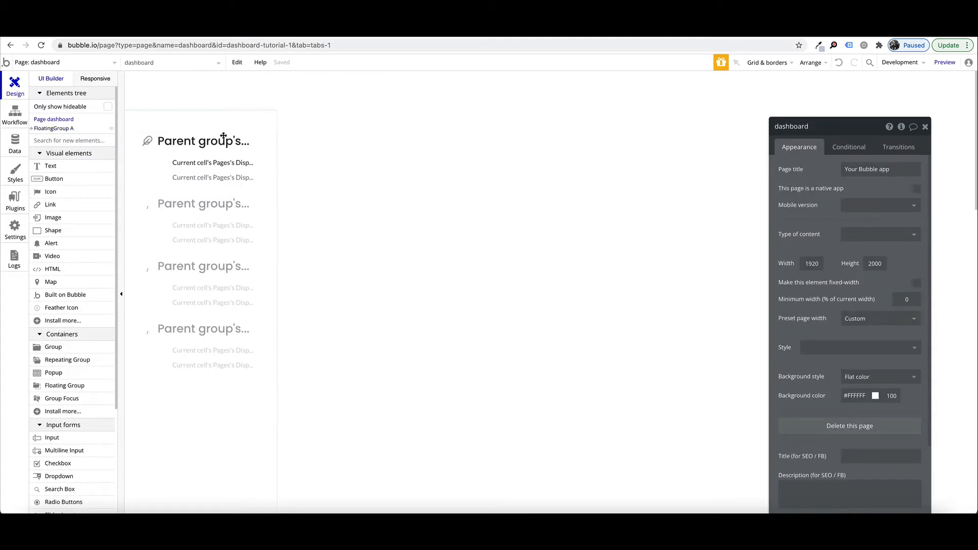
{"action": "left_click", "coordinate": [53, 130]}
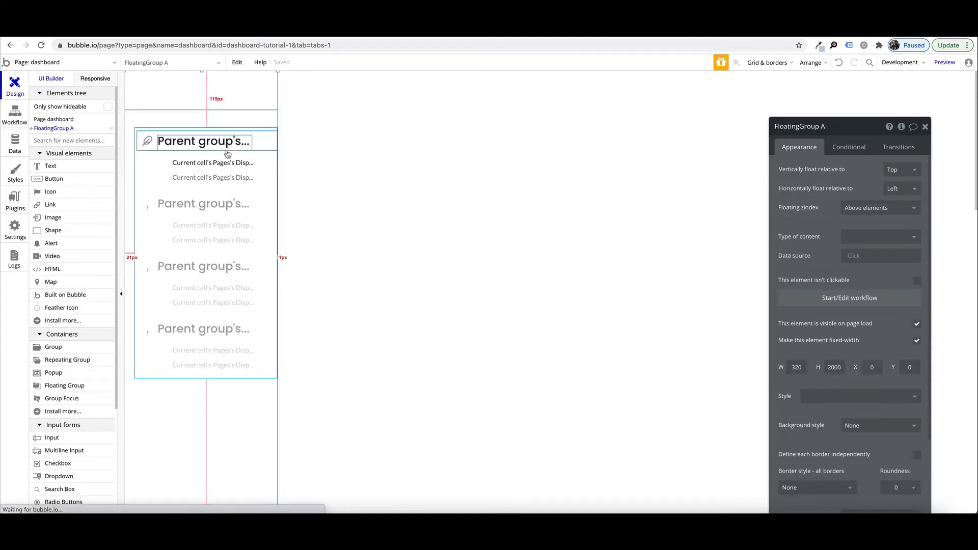
{"action": "left_click", "coordinate": [797, 128]}
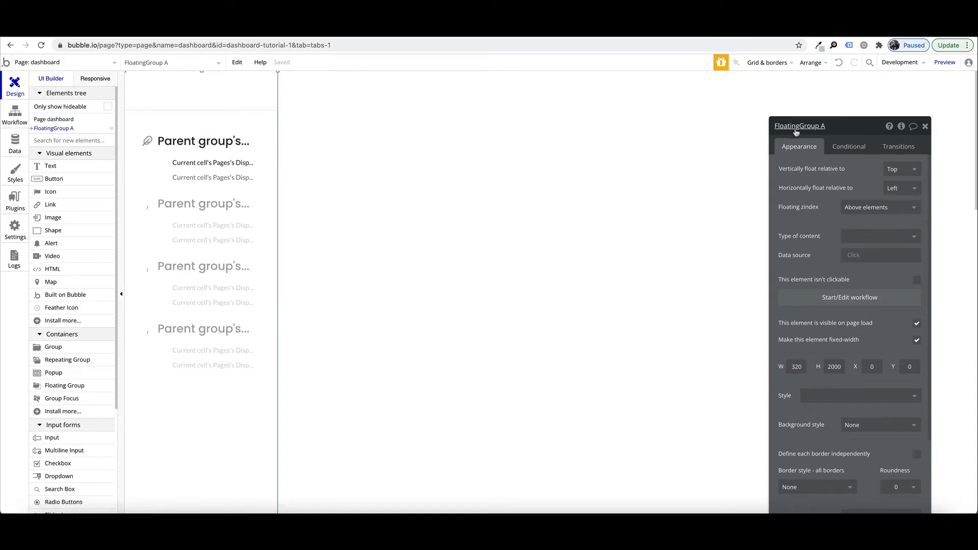
{"action": "type", "text": "Lef"}
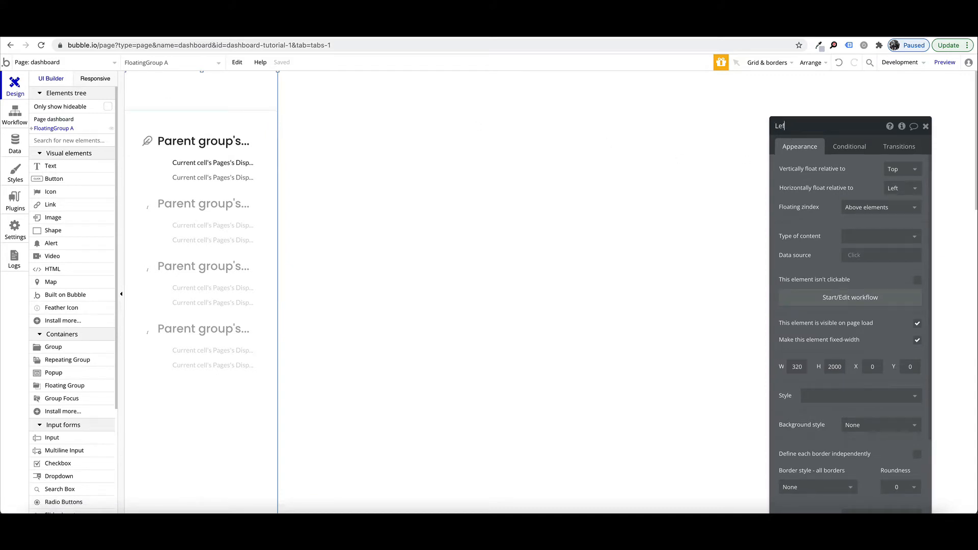
{"action": "type", "text": "t Menu"}
{"action": "key", "text": "Return"}
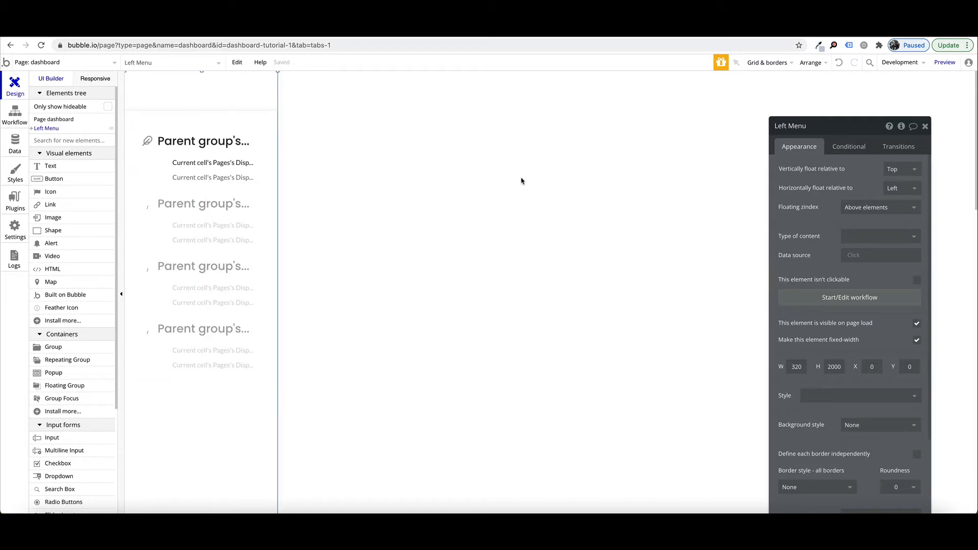
- Draw a new group of about 1395 by 599 px on the page beside the Left Menu
{"action": "left_click", "coordinate": [345, 170]}
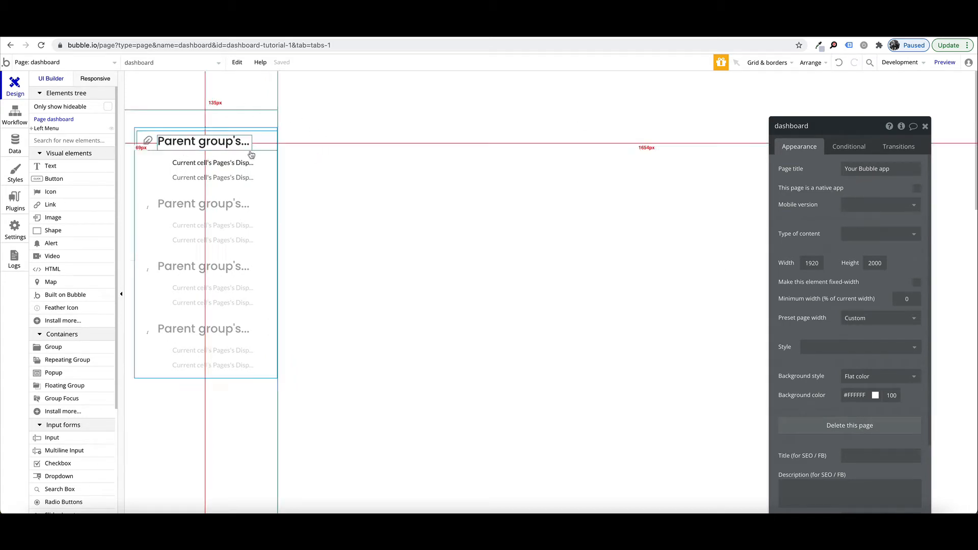
{"action": "left_click", "coordinate": [61, 141]}
{"action": "type", "text": "group"}
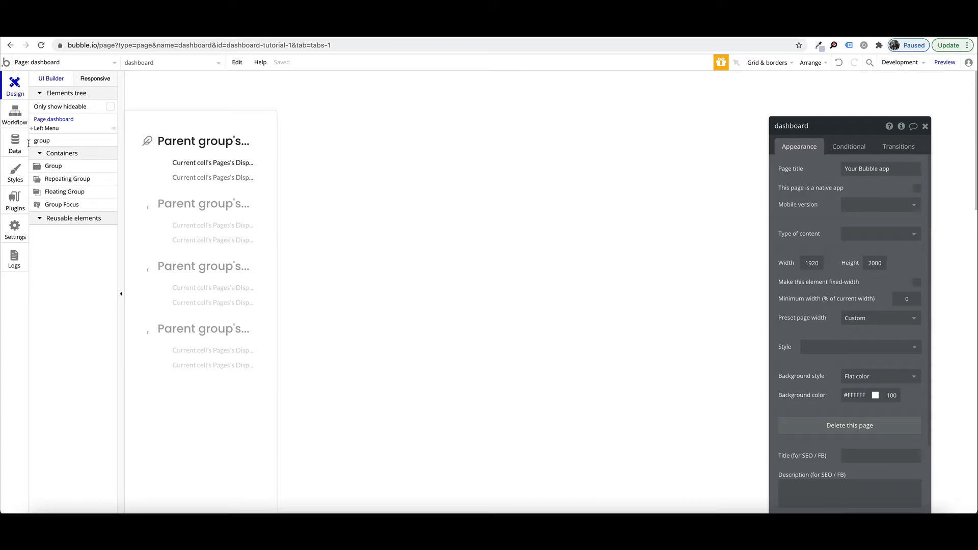
{"action": "left_click", "coordinate": [53, 166]}
{"action": "left_click_drag", "start_coordinate": [284, 113], "coordinate": [950, 398]}
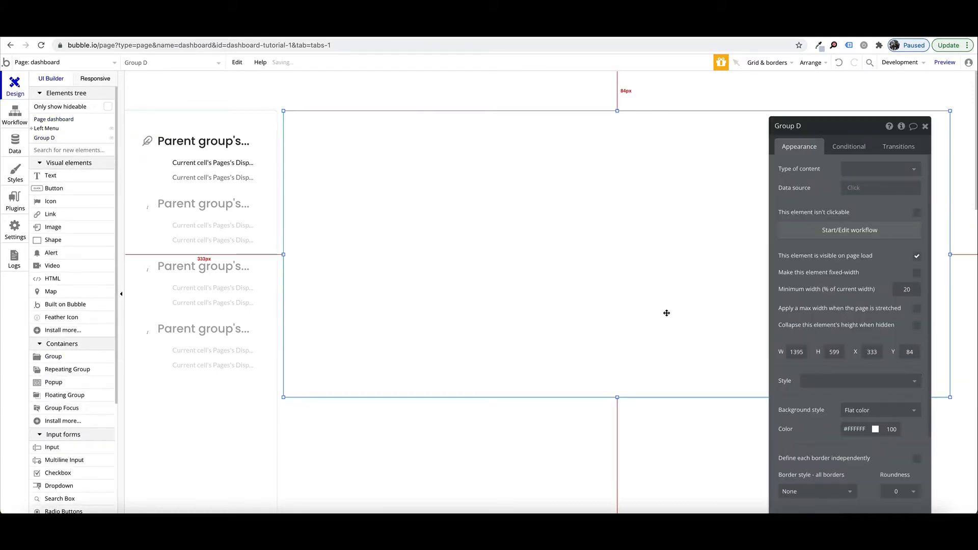
- Enlarge the new group to about 1568 px wide and 1916 px high, and name it Dashboard
{"action": "scroll", "coordinate": [668, 314], "scroll_direction": "right", "scroll_amount": 1}
{"action": "left_click_drag", "start_coordinate": [855, 132], "coordinate": [651, 108]}
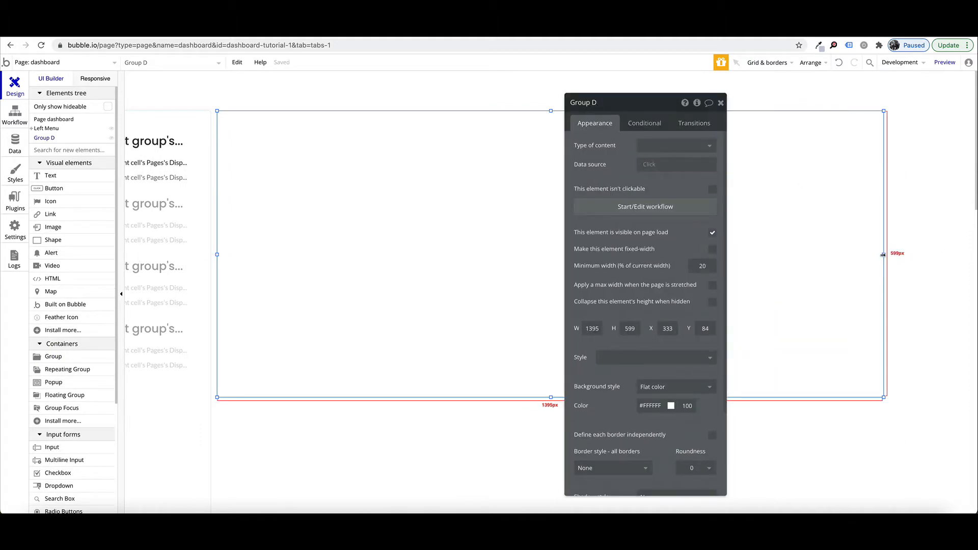
{"action": "left_click_drag", "start_coordinate": [885, 254], "coordinate": [967, 255]}
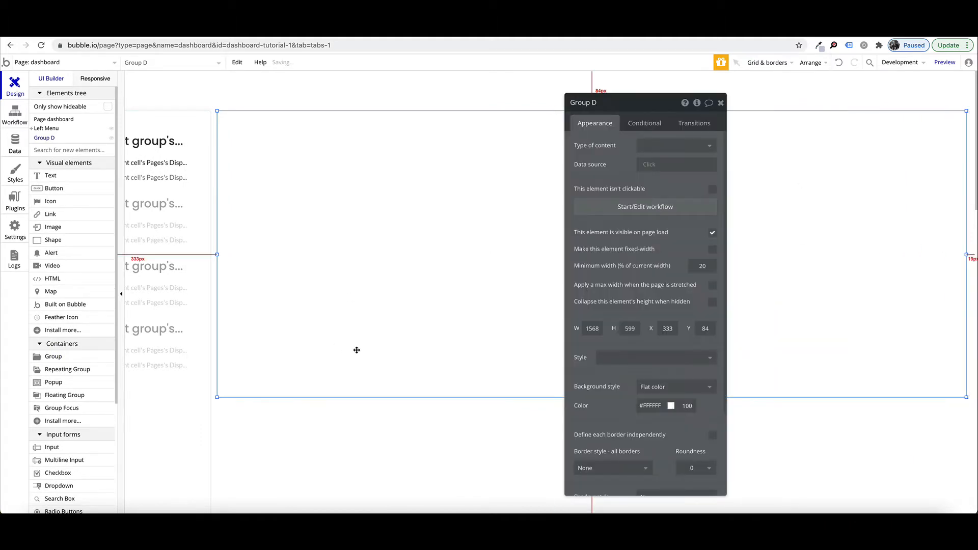
{"action": "scroll", "coordinate": [356, 349], "scroll_direction": "down", "scroll_amount": 2}
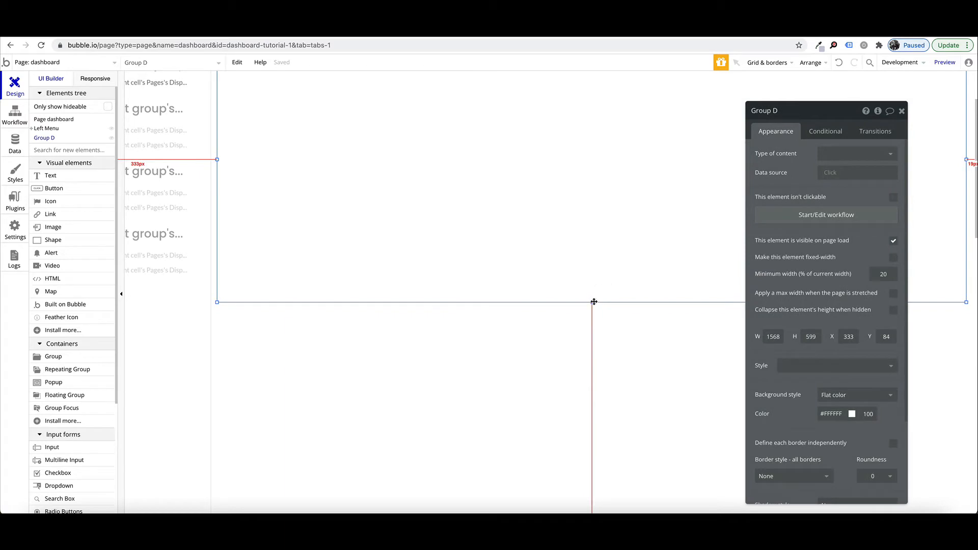
{"action": "left_click_drag", "start_coordinate": [593, 303], "coordinate": [586, 532]}
{"action": "scroll", "coordinate": [579, 402], "scroll_direction": "down", "scroll_amount": 6}
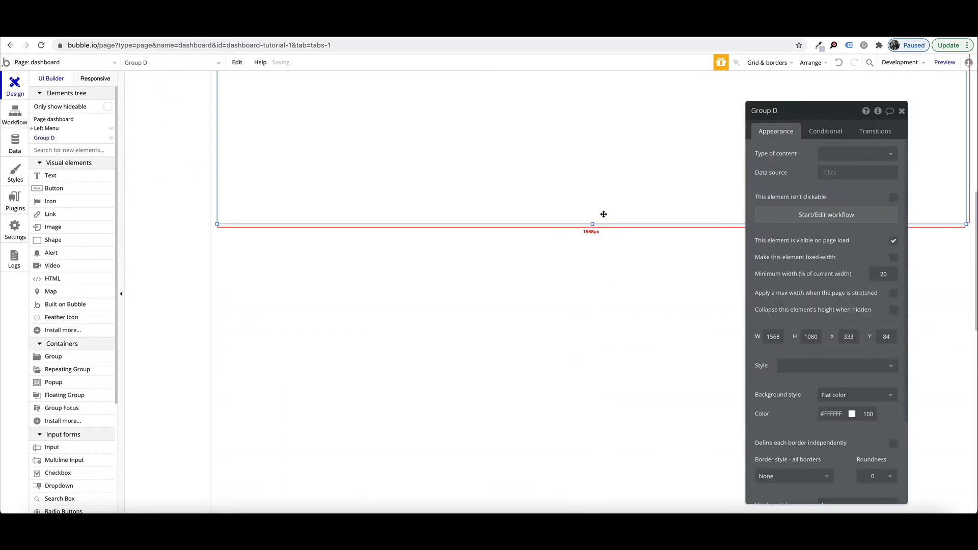
{"action": "left_click_drag", "start_coordinate": [593, 225], "coordinate": [589, 511]}
{"action": "scroll", "coordinate": [561, 357], "scroll_direction": "down", "scroll_amount": 6}
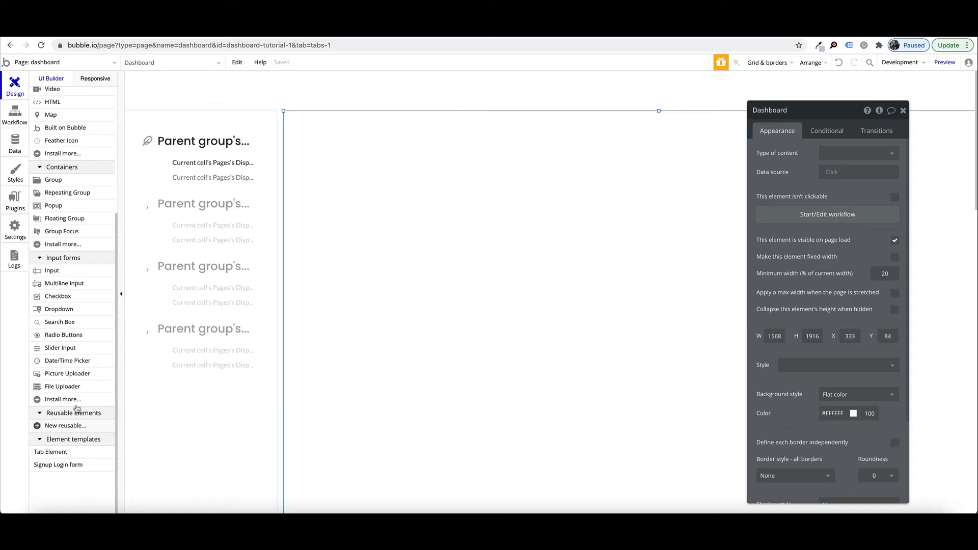
- Examine the layout of the left menu and Dashboard group, and the page's existing workflow events
{"action": "scroll", "coordinate": [76, 410], "scroll_direction": "up", "scroll_amount": 5}
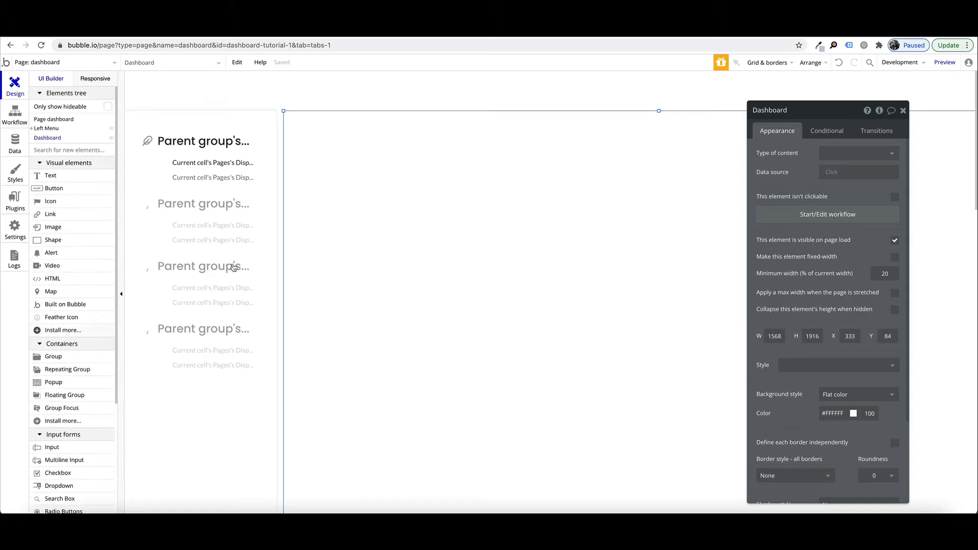
{"action": "scroll", "coordinate": [350, 204], "scroll_direction": "right", "scroll_amount": 1}
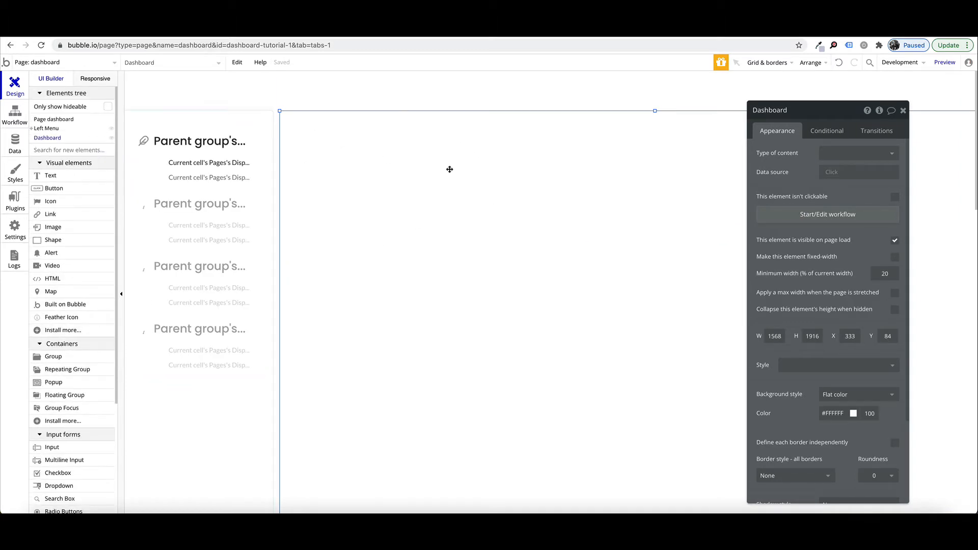
{"action": "scroll", "coordinate": [449, 169], "scroll_direction": "right", "scroll_amount": 3}
{"action": "scroll", "coordinate": [505, 177], "scroll_direction": "left", "scroll_amount": 3}
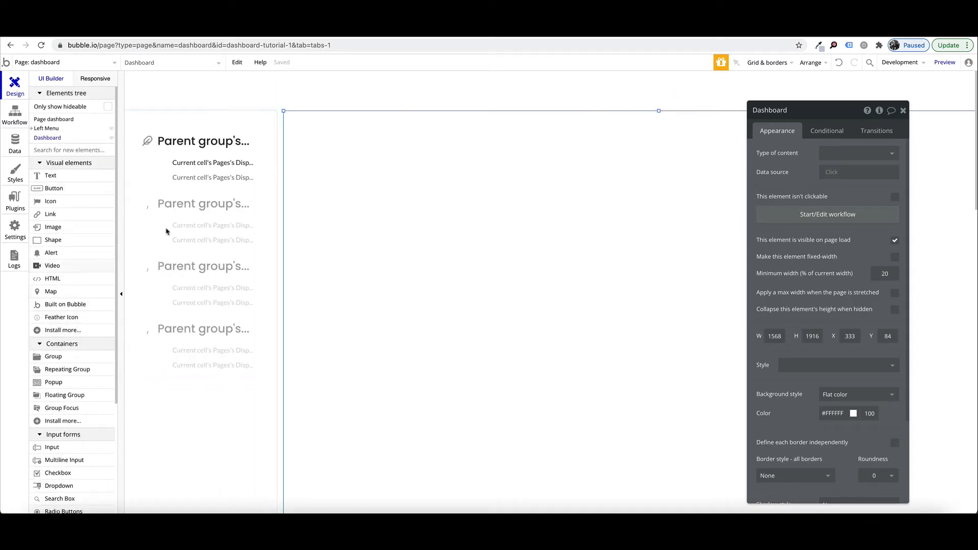
{"action": "scroll", "coordinate": [317, 182], "scroll_direction": "right", "scroll_amount": 3}
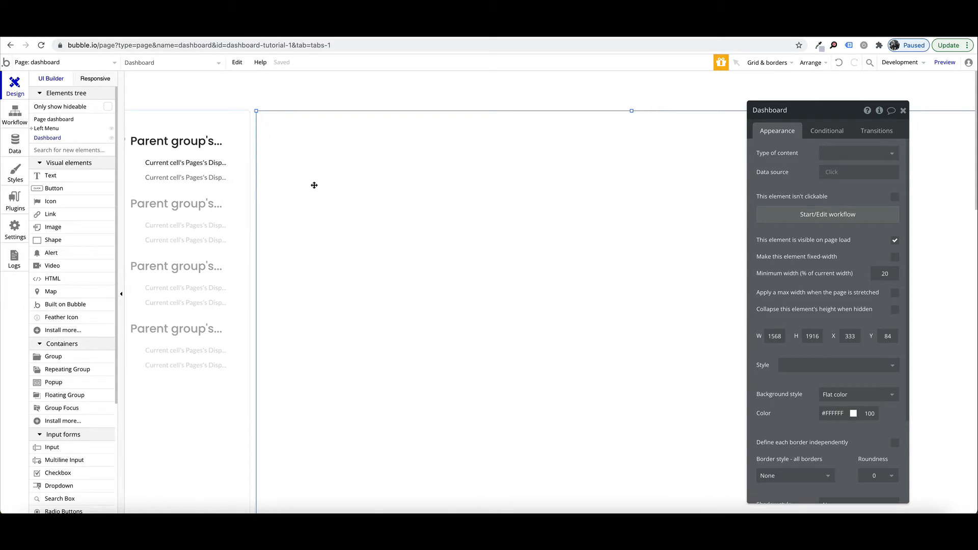
{"action": "scroll", "coordinate": [315, 185], "scroll_direction": "left", "scroll_amount": 3}
{"action": "left_click", "coordinate": [11, 113]}
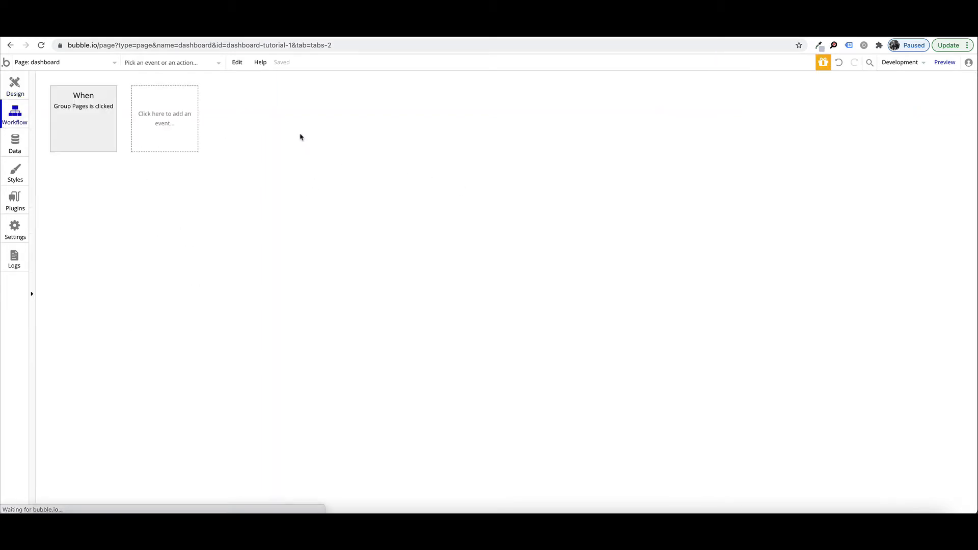
{"action": "left_click", "coordinate": [11, 92]}
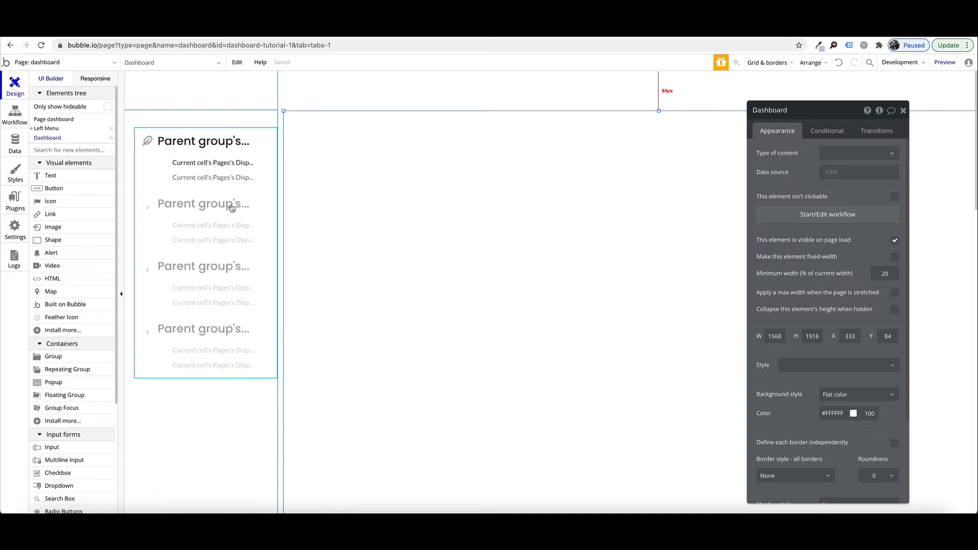
- Convert the Dashboard group into a reusable element named Dashboard
{"action": "right_click", "coordinate": [378, 164]}
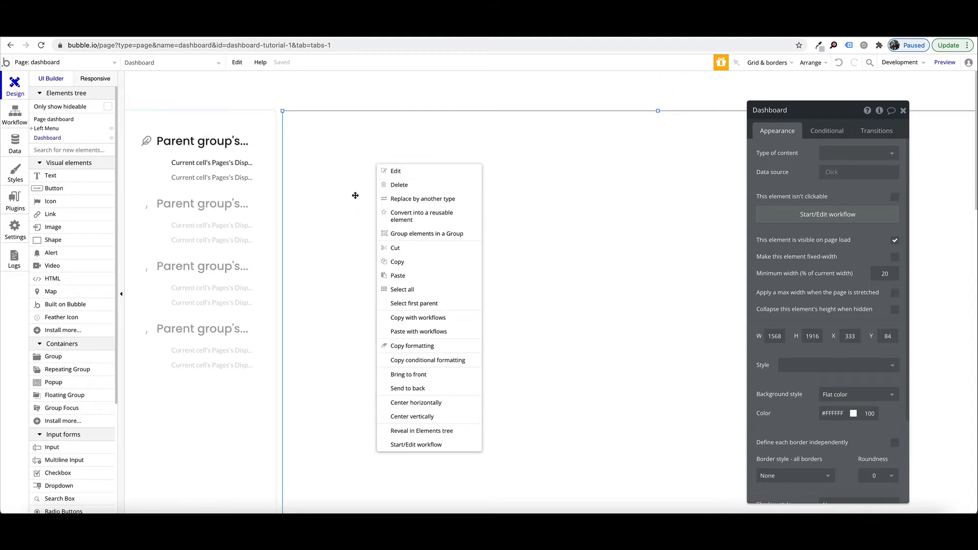
{"action": "left_click", "coordinate": [420, 221]}
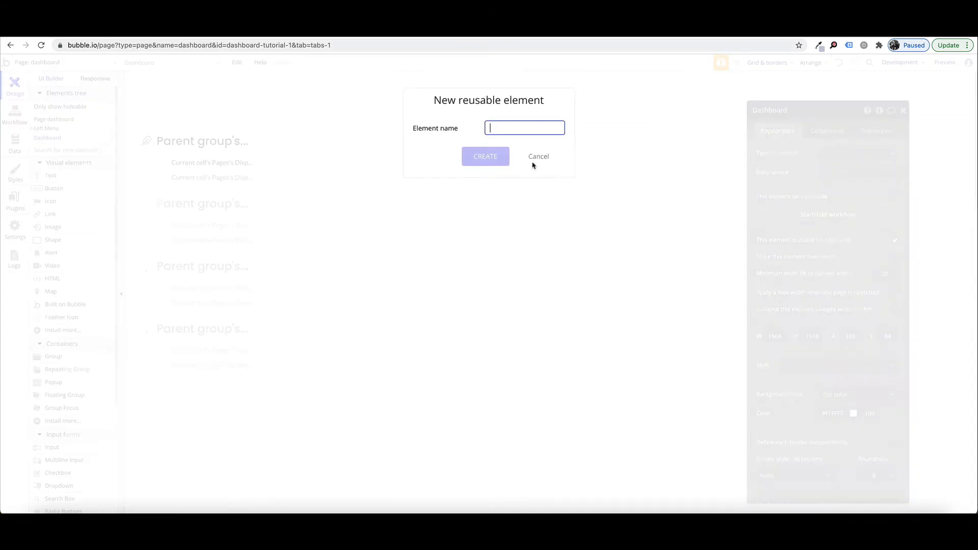
{"action": "type", "text": "Dashboard"}
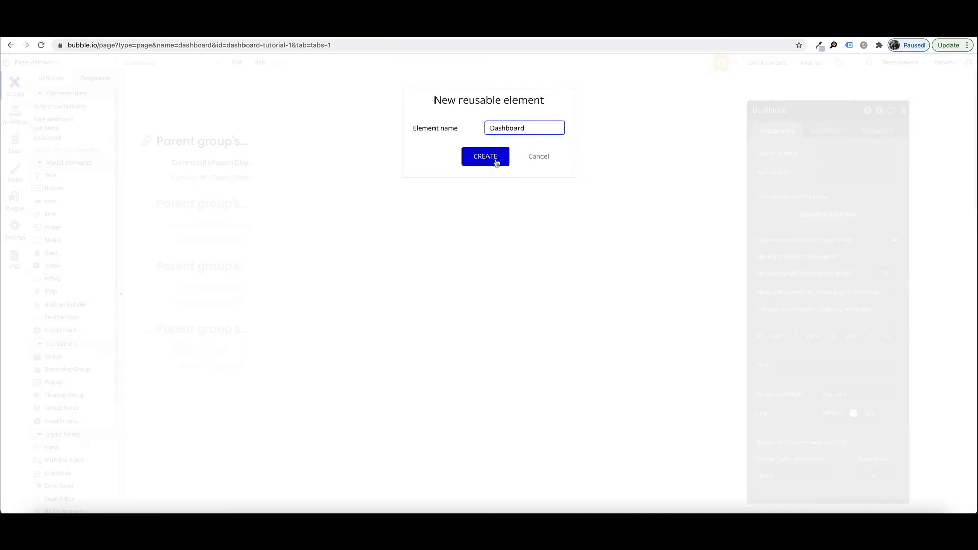
{"action": "left_click", "coordinate": [497, 162]}
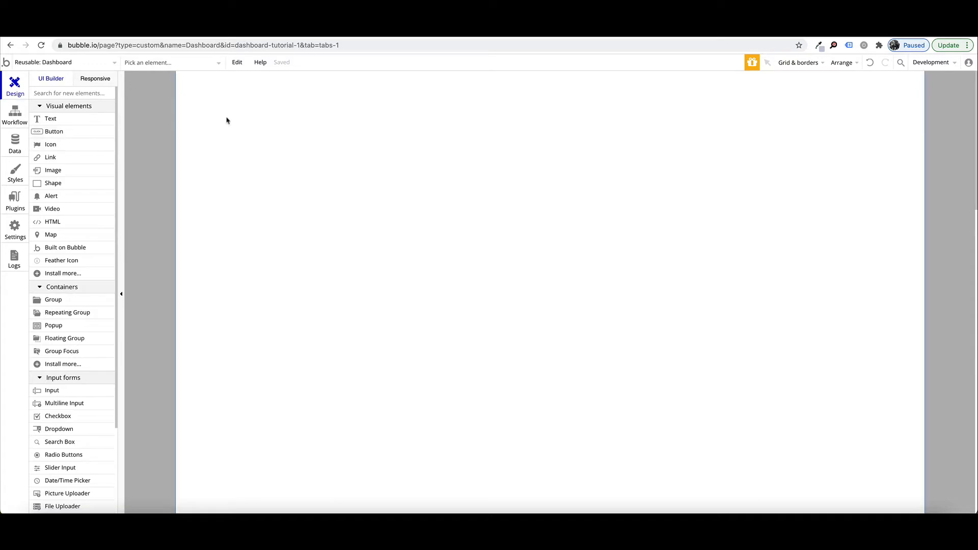
- Inspect the Dashboard reusable element's properties and the element types it can be
{"action": "double_click", "coordinate": [393, 124]}
{"action": "left_click", "coordinate": [862, 153]}
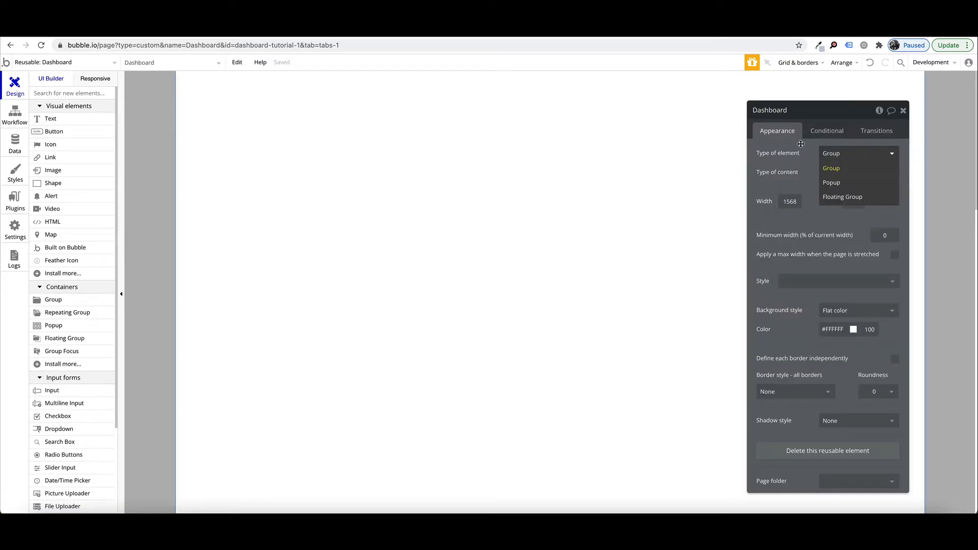
{"action": "left_click", "coordinate": [801, 144]}
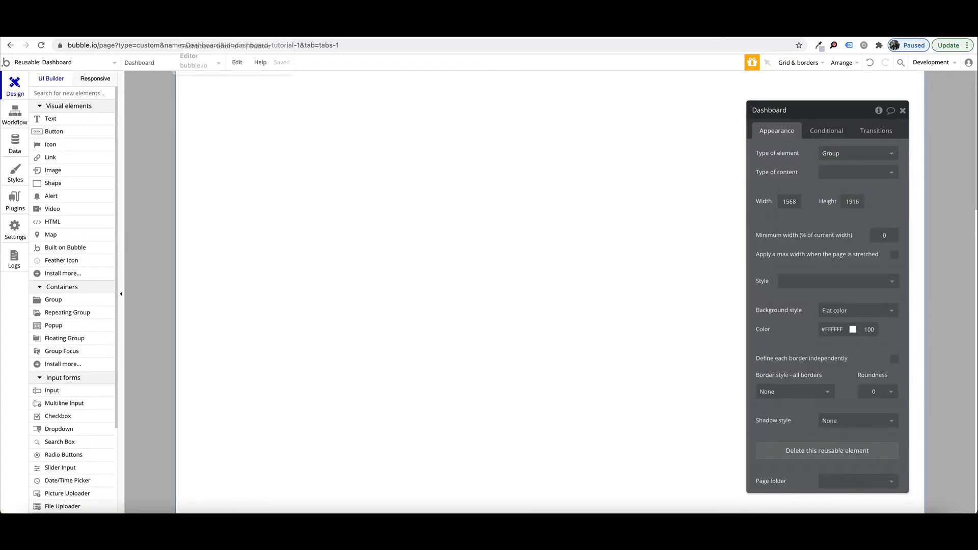
- Duplicate the editor's browser tab and open the dashboard page in it
{"action": "right_click", "coordinate": [196, 38]}
{"action": "left_click", "coordinate": [214, 89]}
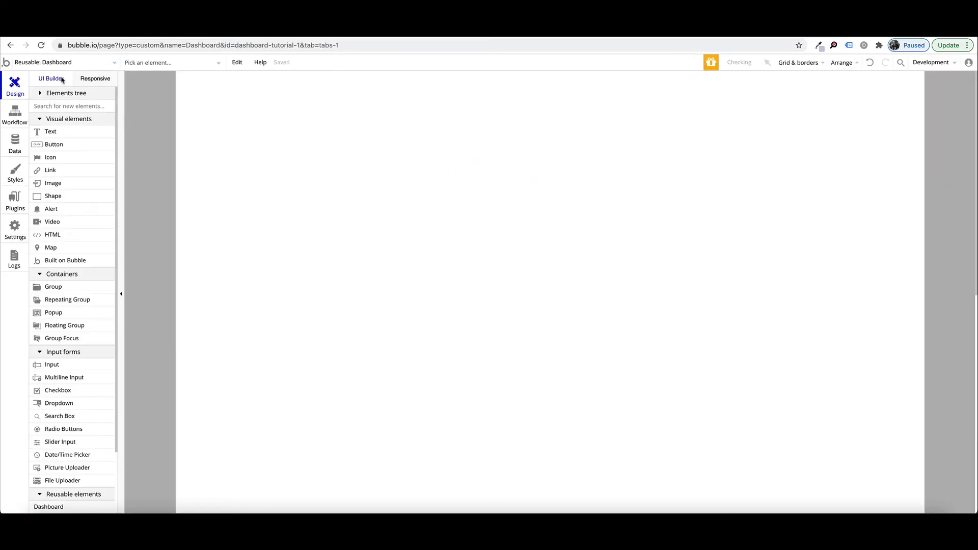
{"action": "left_click", "coordinate": [71, 65]}
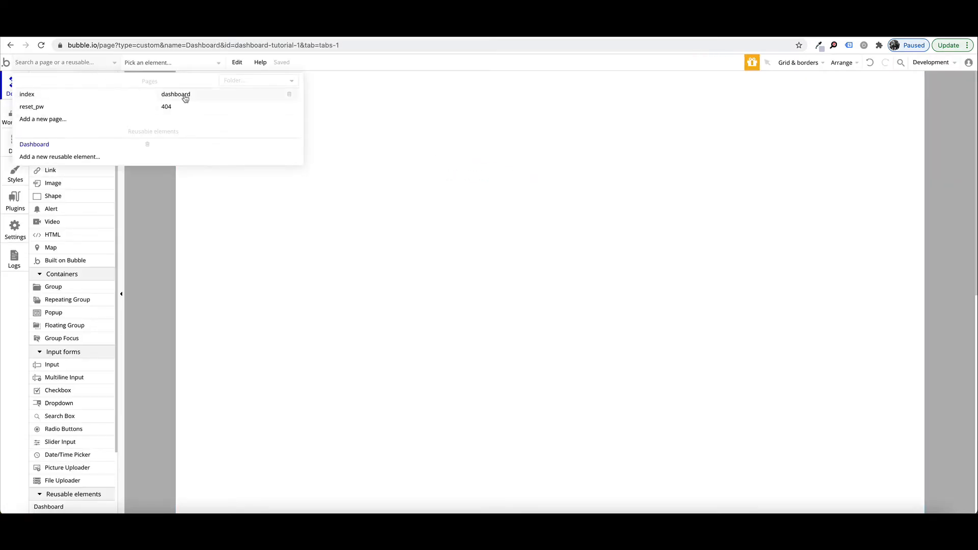
{"action": "left_click", "coordinate": [185, 95]}
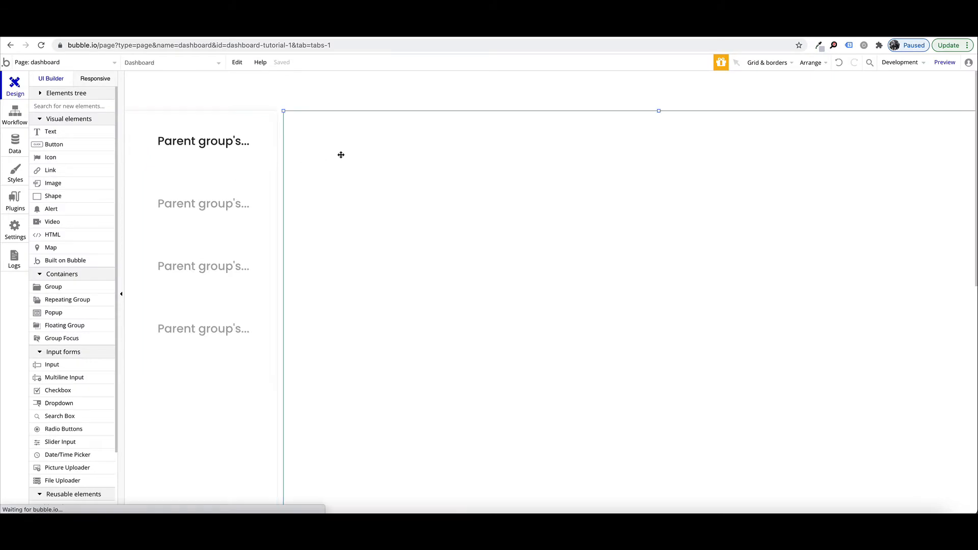
- Replace the page's Dashboard group with the Dashboard reusable element at about X 335, Y 84, and open its properties
{"action": "scroll", "coordinate": [83, 273], "scroll_direction": "down", "scroll_amount": 2}
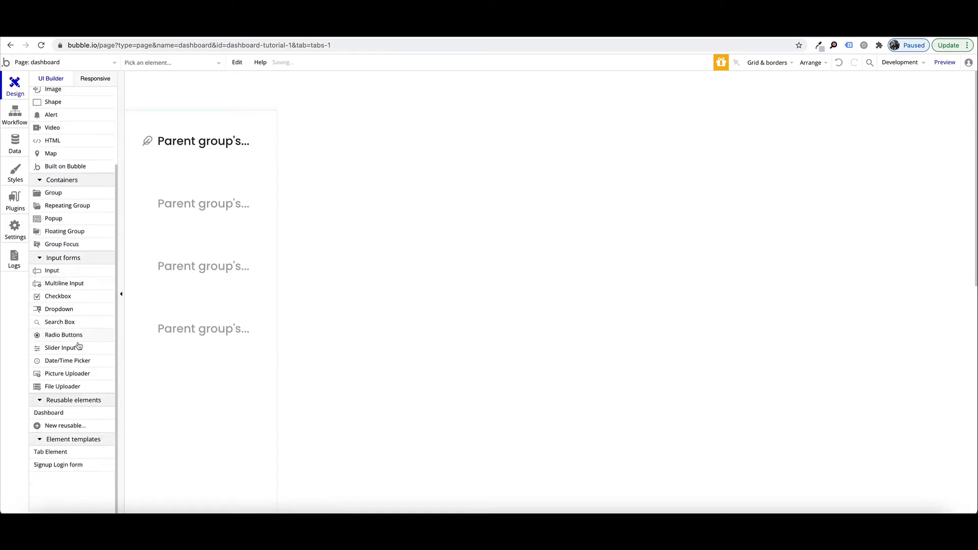
{"action": "left_click_drag", "start_coordinate": [66, 416], "coordinate": [317, 126]}
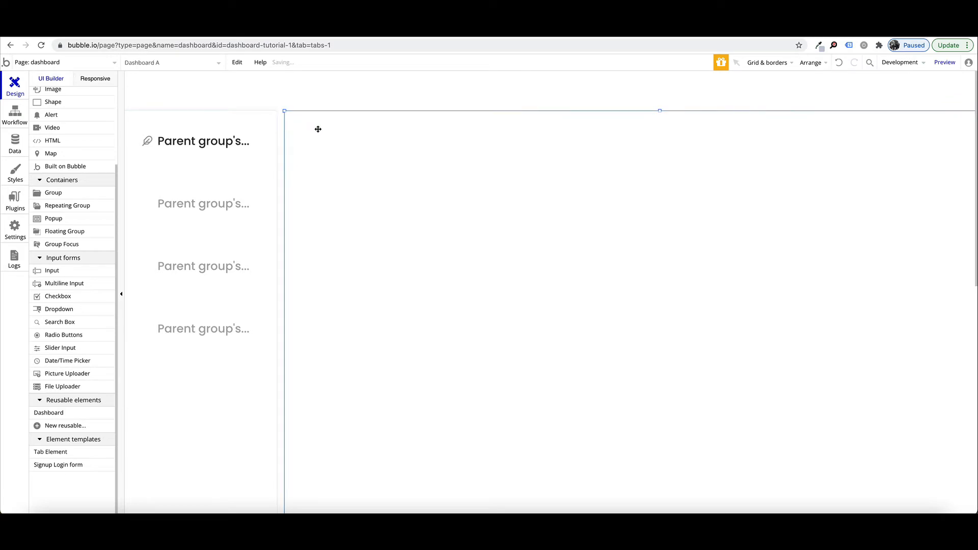
{"action": "double_click", "coordinate": [291, 156]}
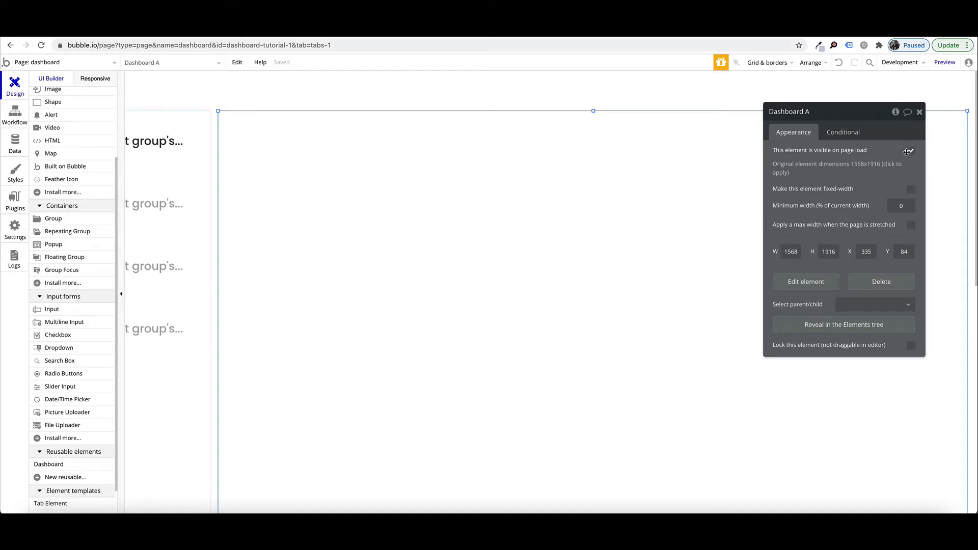
- Hide the Dashboard reusable element on page load and start a condition on it that reads the text parameter tab from the page URL
{"action": "left_click", "coordinate": [910, 151]}
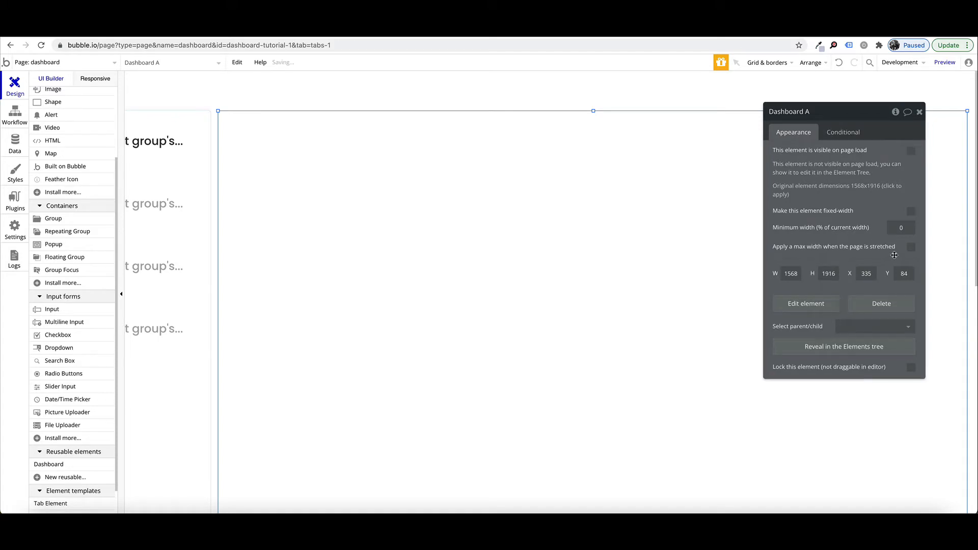
{"action": "left_click", "coordinate": [846, 135]}
{"action": "left_click", "coordinate": [804, 156]}
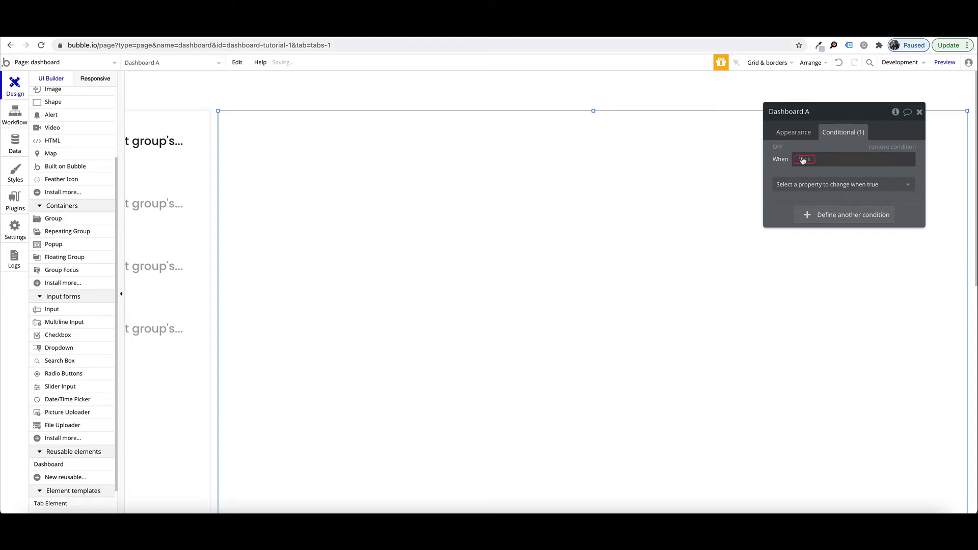
{"action": "left_click", "coordinate": [804, 159]}
{"action": "type", "text": "get"}
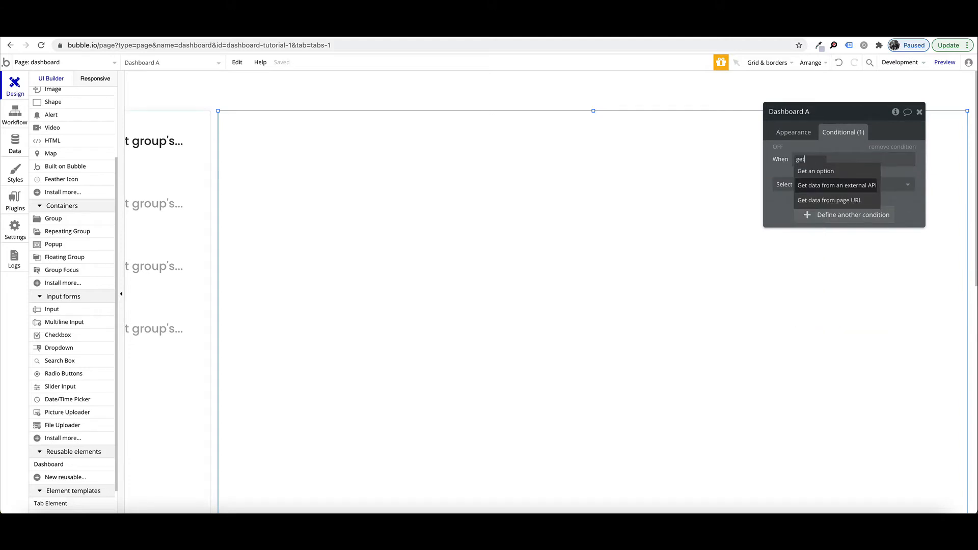
{"action": "left_click", "coordinate": [829, 200]}
{"action": "left_click", "coordinate": [690, 157]}
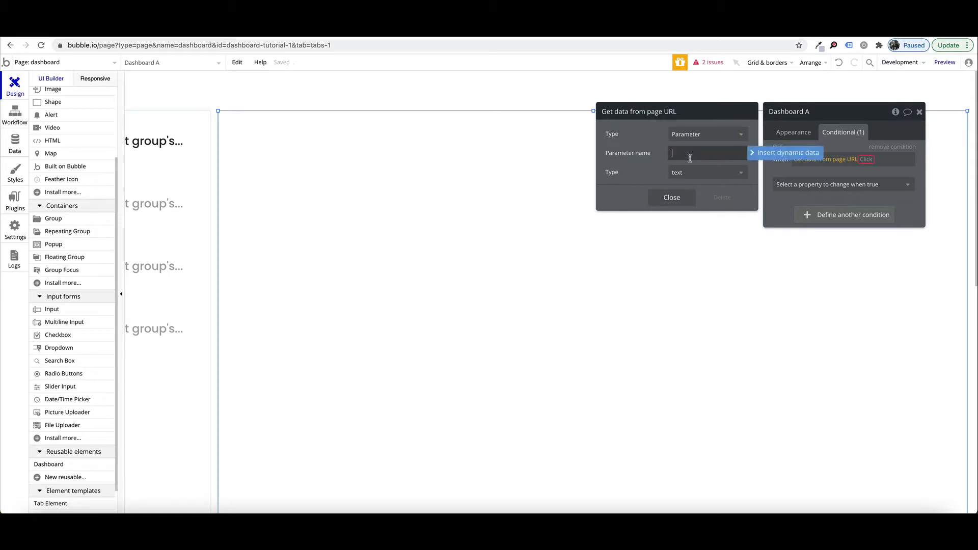
{"action": "left_click", "coordinate": [641, 174]}
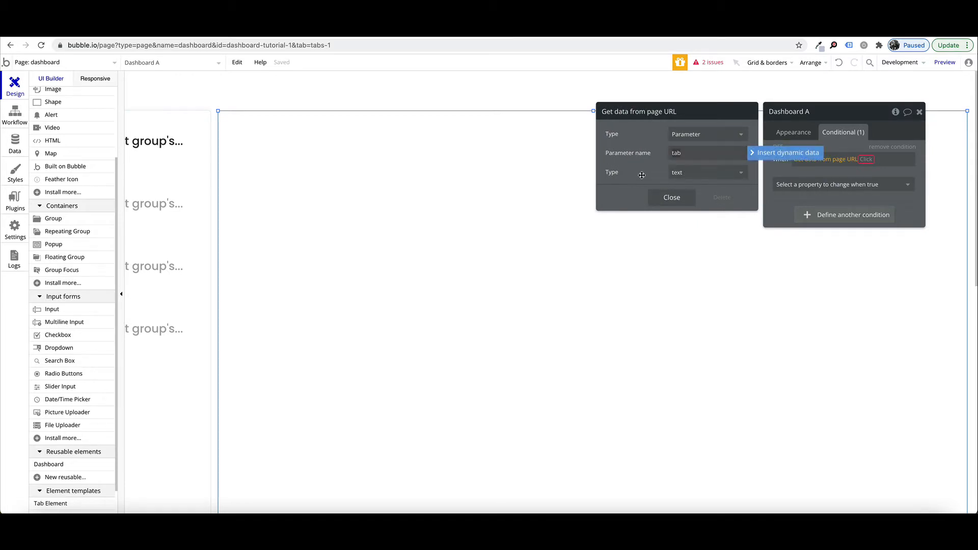
- Complete the condition as tab is Dashboard and make the Dashboard element visible when it is true
{"action": "left_click", "coordinate": [869, 161]}
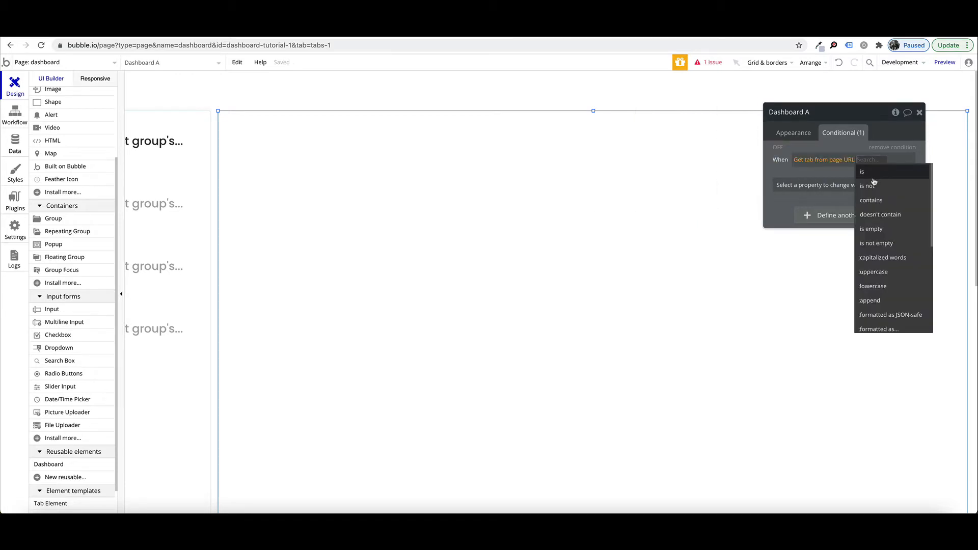
{"action": "left_click", "coordinate": [875, 182]}
{"action": "type", "text": "Dashboard"}
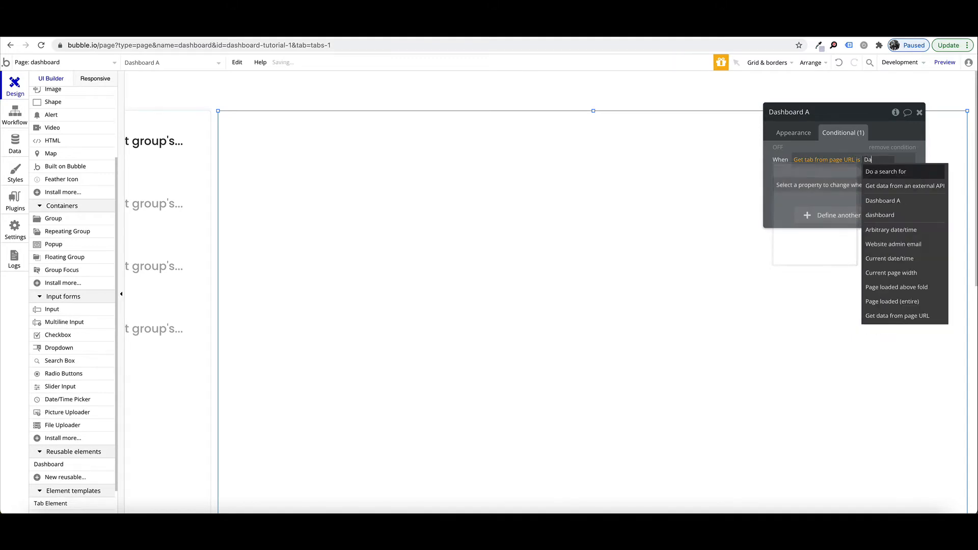
{"action": "left_click", "coordinate": [833, 149]}
{"action": "left_click", "coordinate": [817, 192]}
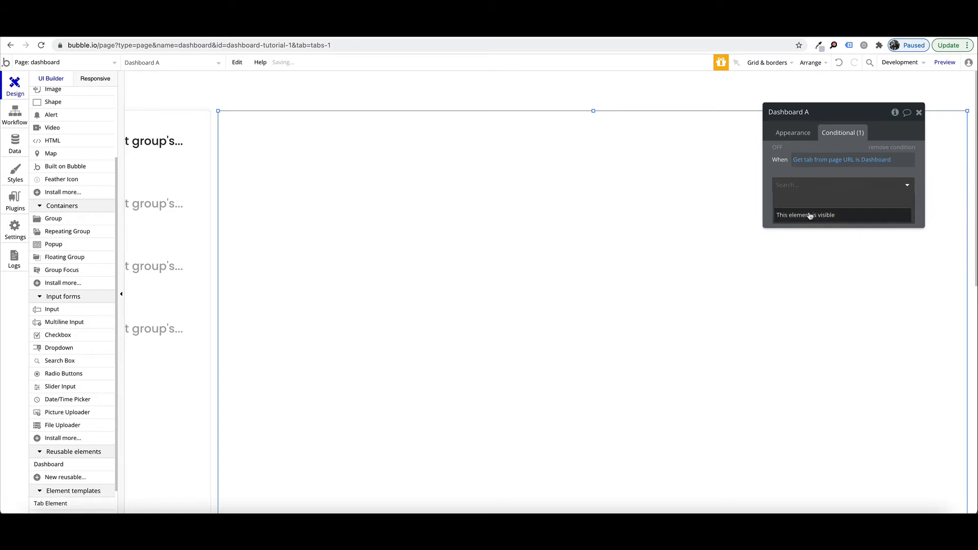
{"action": "left_click", "coordinate": [810, 216]}
{"action": "left_click", "coordinate": [902, 183]}
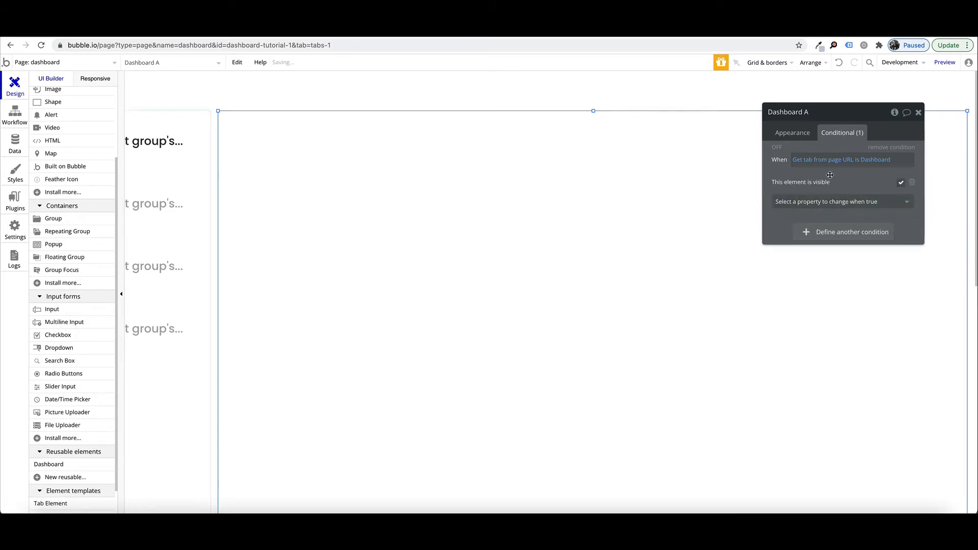
- Open the click workflow of Group Pages in the left menu and bring up the choices for adding an action
{"action": "left_click", "coordinate": [177, 146]}
{"action": "left_click", "coordinate": [790, 133]}
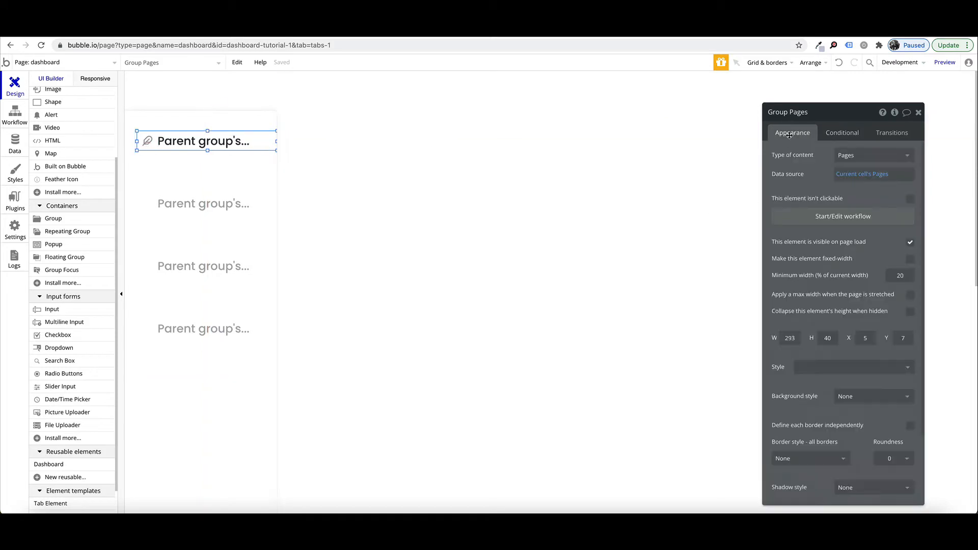
{"action": "left_click", "coordinate": [810, 220]}
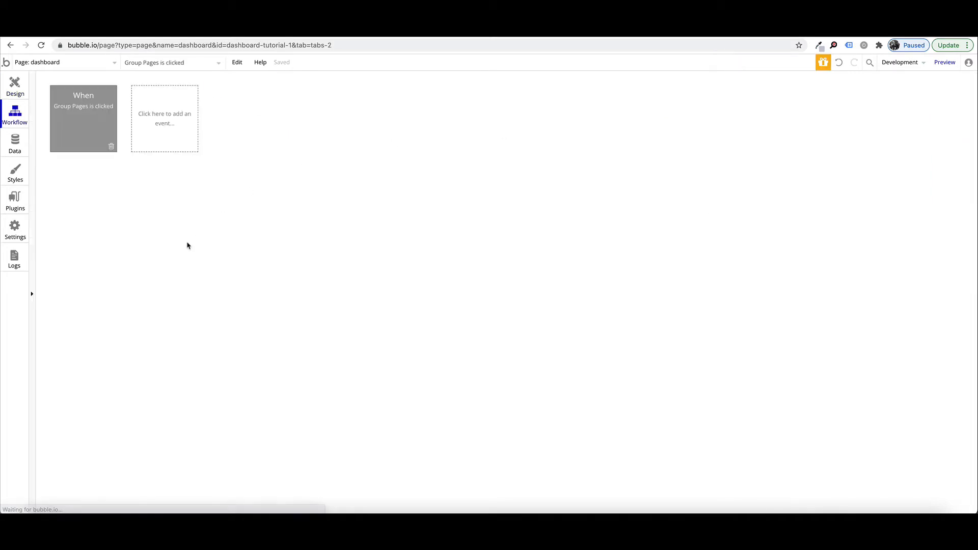
{"action": "mouse_move", "coordinate": [79, 183]}
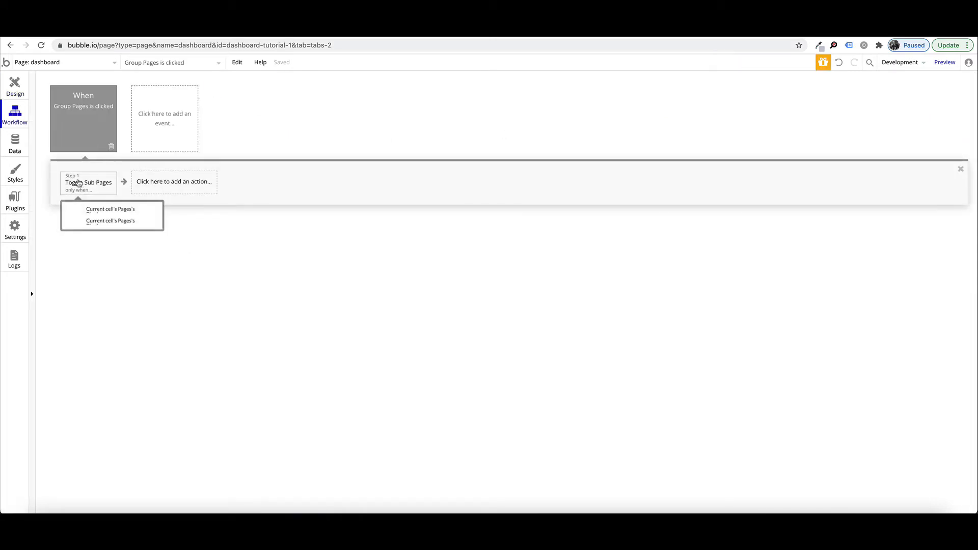
{"action": "left_click", "coordinate": [173, 187]}
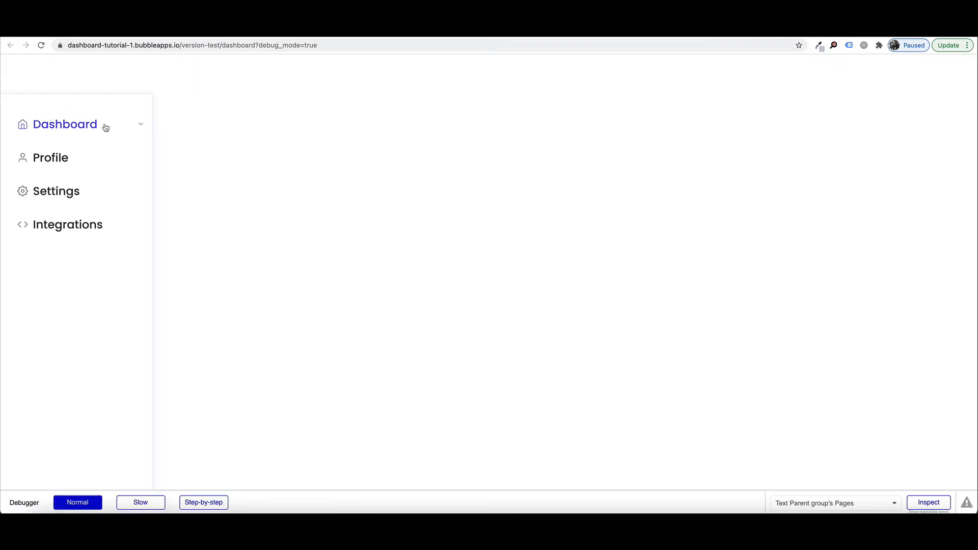
- Test in the page preview how the Dashboard menu item and its chevron expand and collapse the Reports sub-page
{"action": "left_click", "coordinate": [139, 125]}
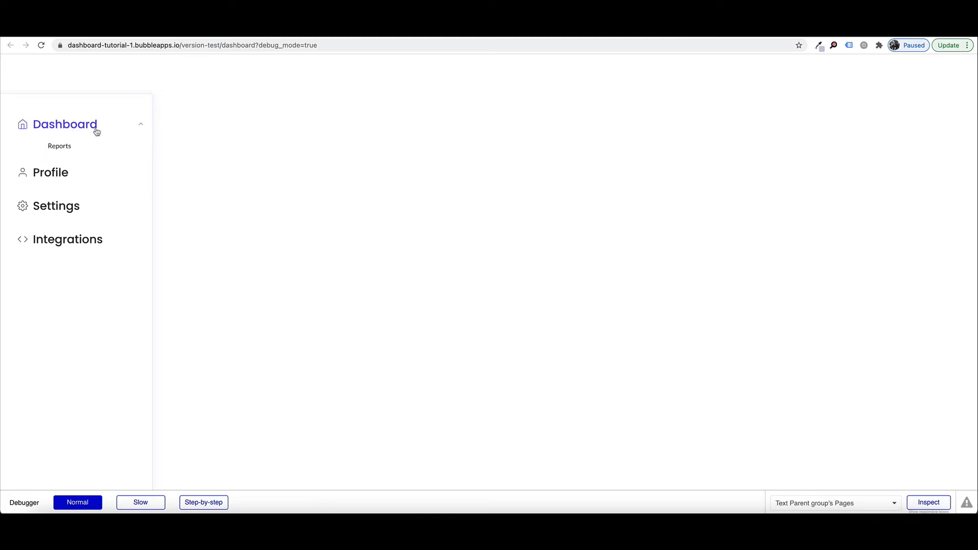
{"action": "left_click", "coordinate": [63, 127]}
{"action": "left_click", "coordinate": [89, 131]}
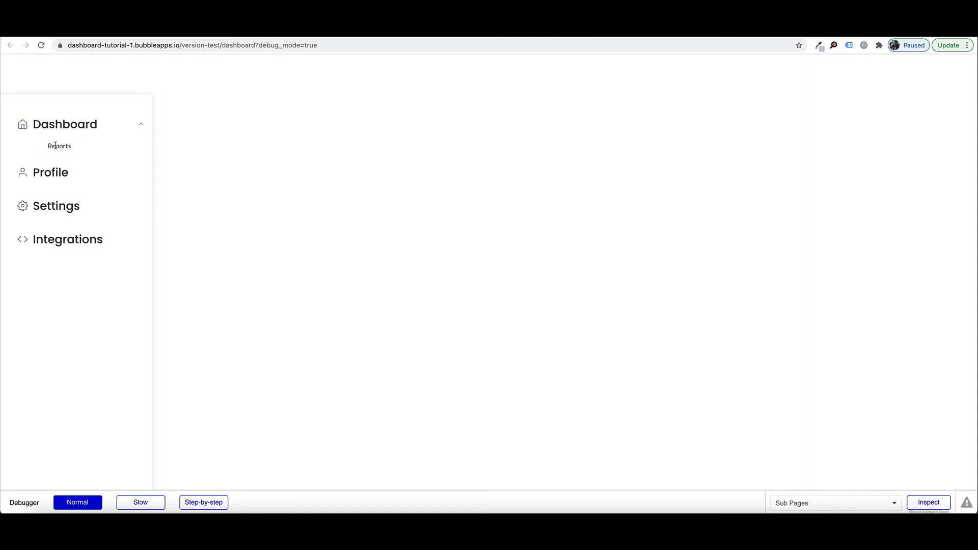
{"action": "left_click", "coordinate": [64, 126]}
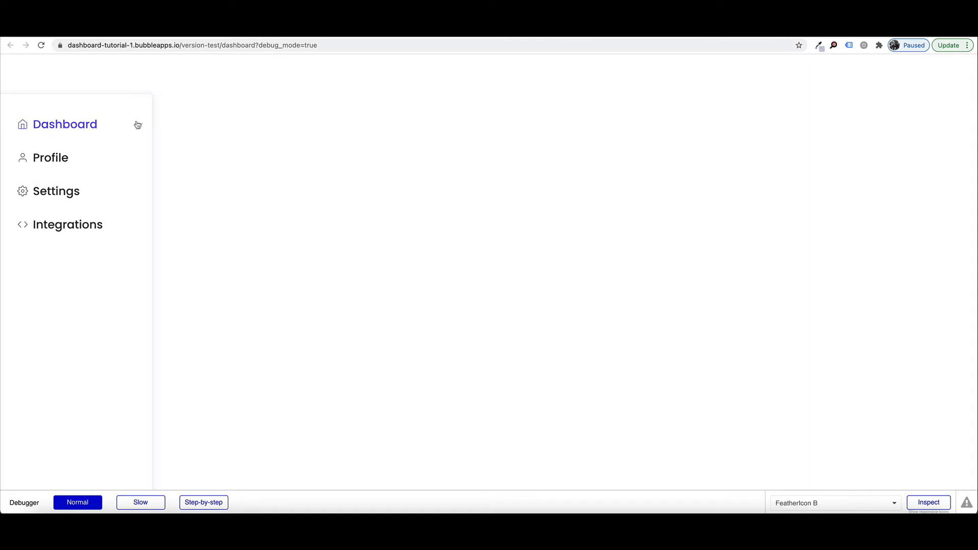
{"action": "left_click", "coordinate": [142, 128]}
{"action": "left_click", "coordinate": [142, 128]}
{"action": "left_click", "coordinate": [141, 127]}
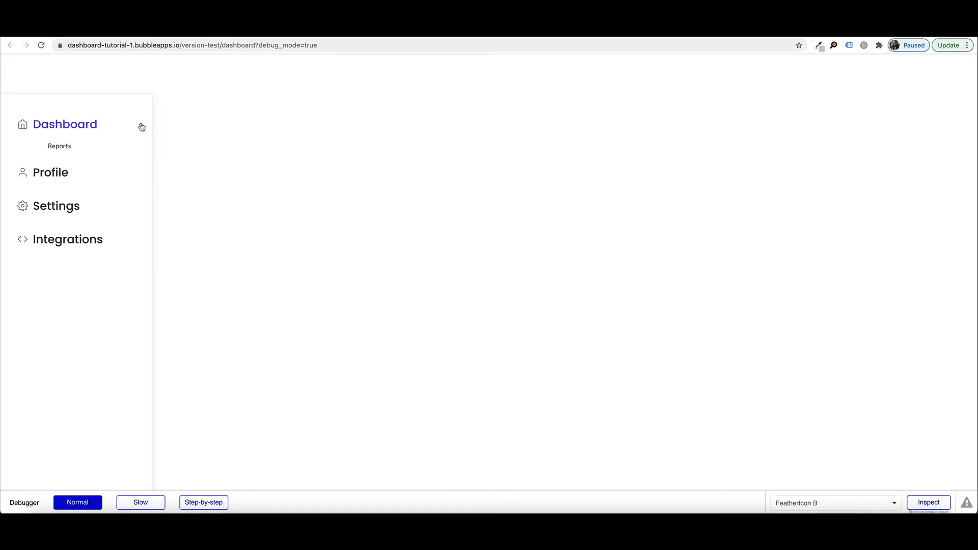
{"action": "left_click", "coordinate": [141, 127]}
{"action": "left_click", "coordinate": [50, 128]}
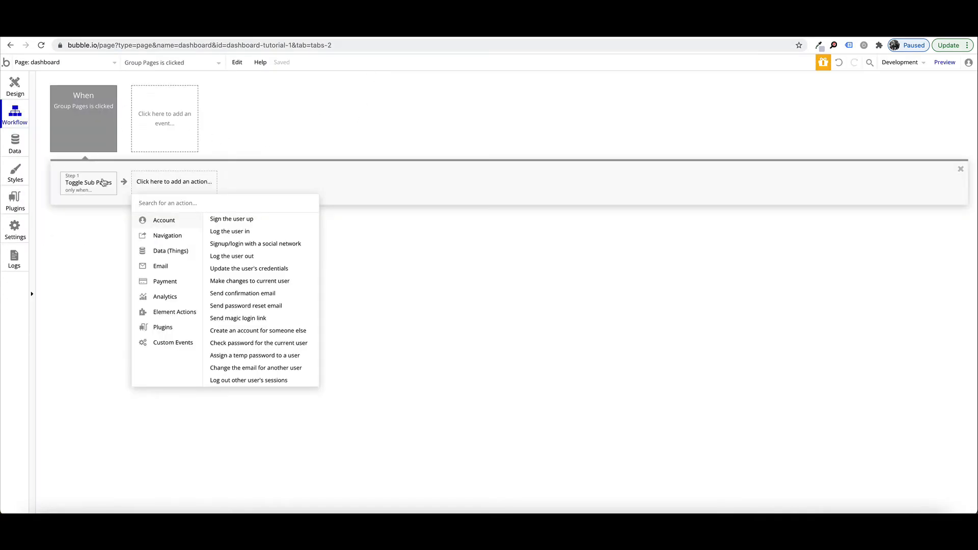
- Remove the Toggle Sub Pages action from the Group Pages click workflow
{"action": "mouse_move", "coordinate": [94, 180]}
{"action": "right_click", "coordinate": [93, 180]}
{"action": "left_click", "coordinate": [116, 224]}
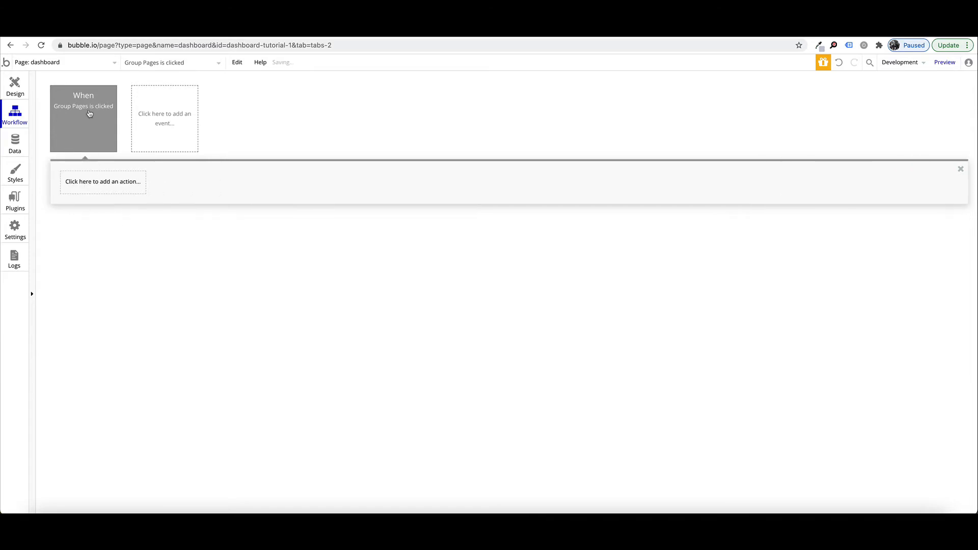
- Wrap the chevron icon, FeatherIcon B inside Group Pages of the repeating menu, in its own group
{"action": "left_click", "coordinate": [14, 85]}
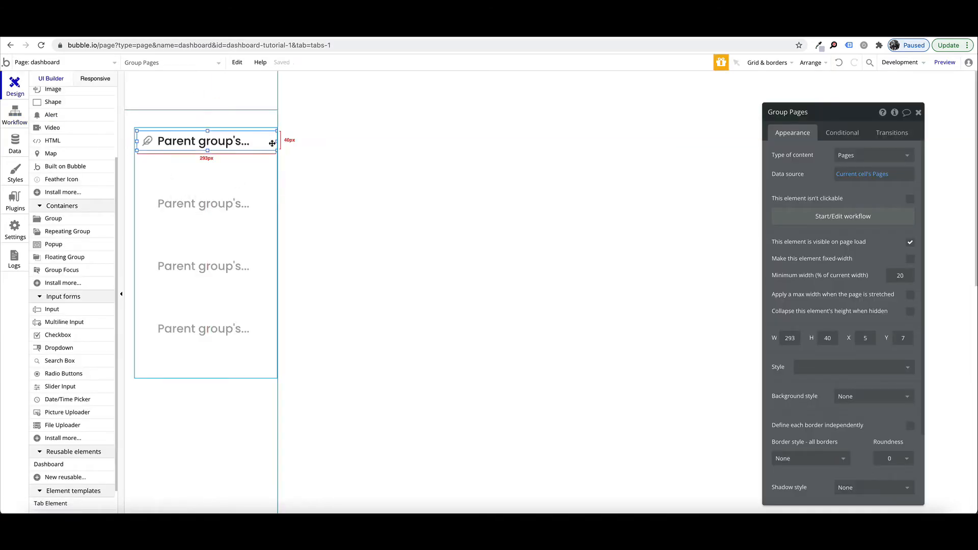
{"action": "scroll", "coordinate": [70, 159], "scroll_direction": "up", "scroll_amount": 5}
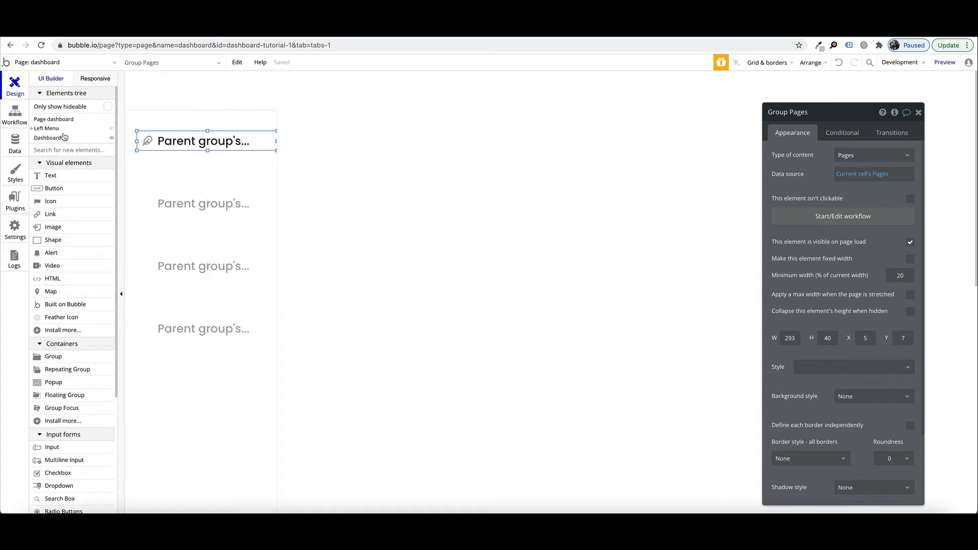
{"action": "left_click", "coordinate": [31, 128]}
{"action": "left_click", "coordinate": [35, 138]}
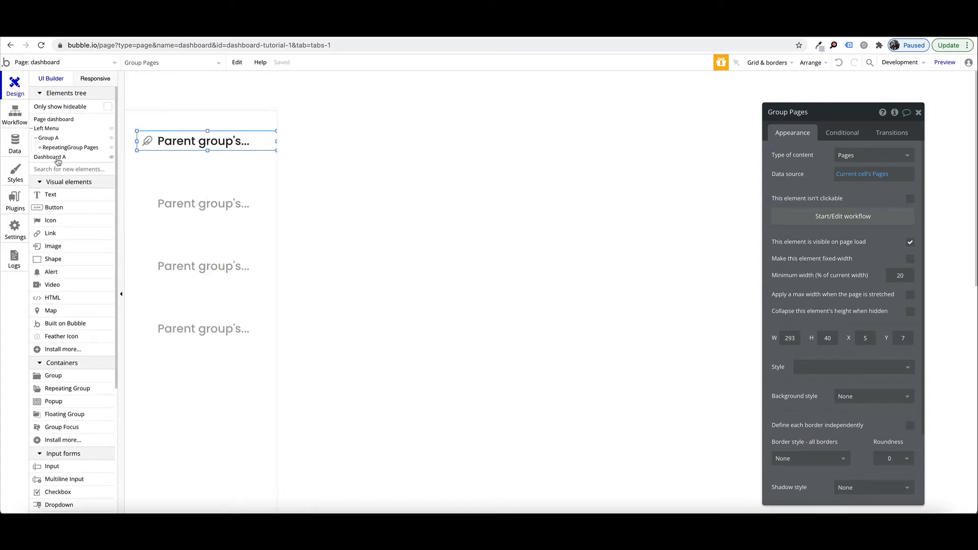
{"action": "left_click", "coordinate": [40, 147]}
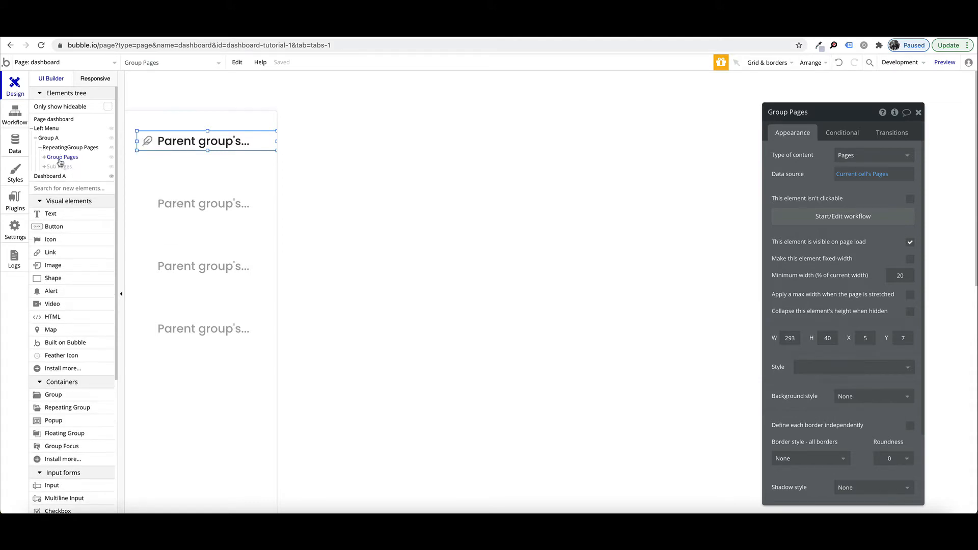
{"action": "left_click", "coordinate": [45, 157]}
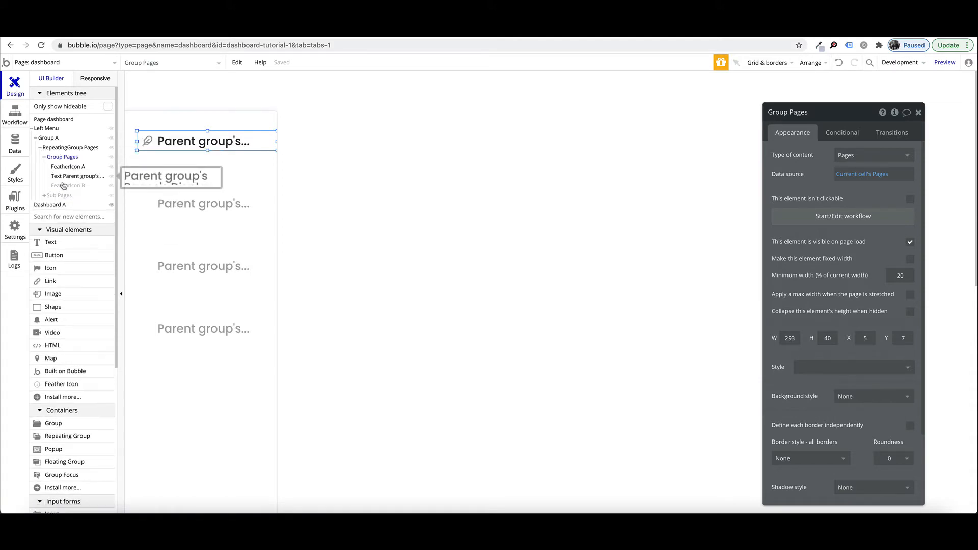
{"action": "left_click", "coordinate": [70, 169]}
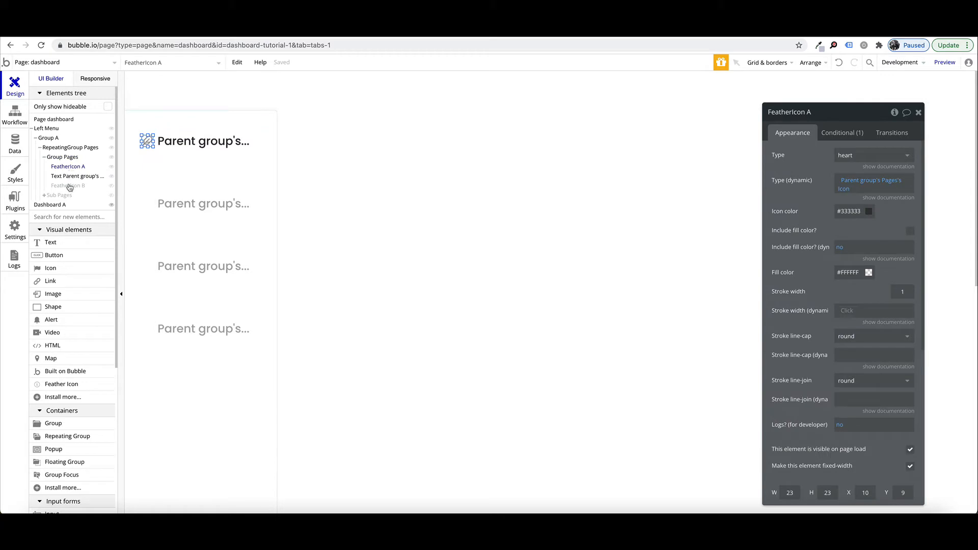
{"action": "left_click", "coordinate": [70, 186]}
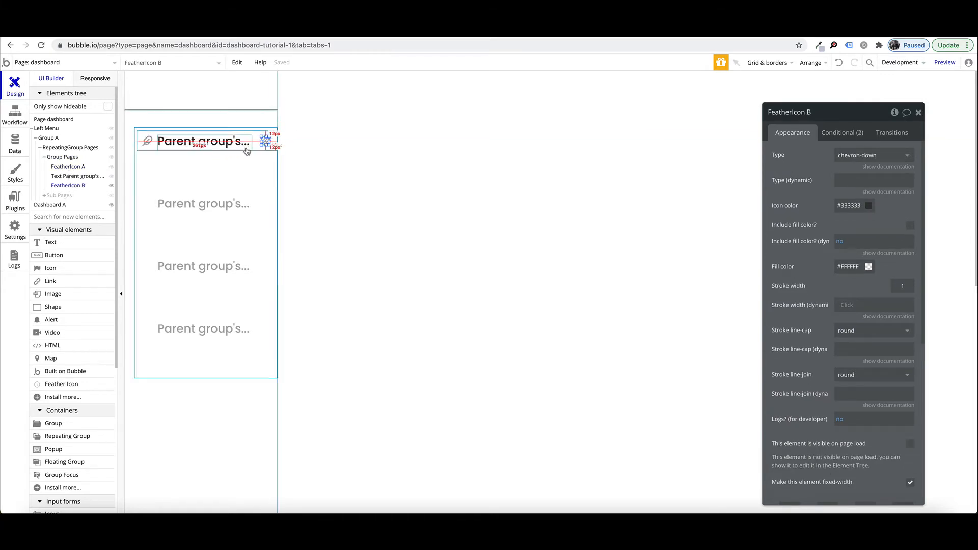
{"action": "right_click", "coordinate": [264, 142]}
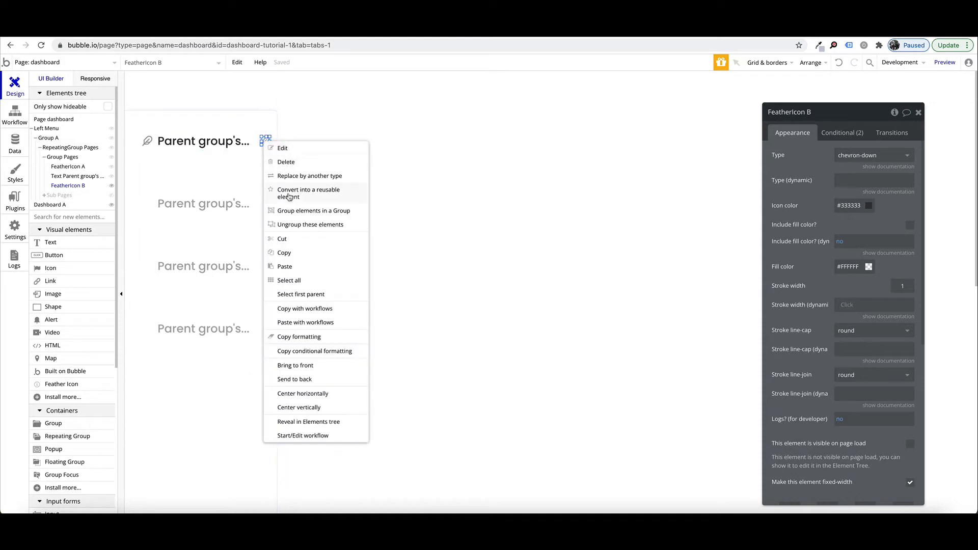
{"action": "left_click", "coordinate": [293, 212]}
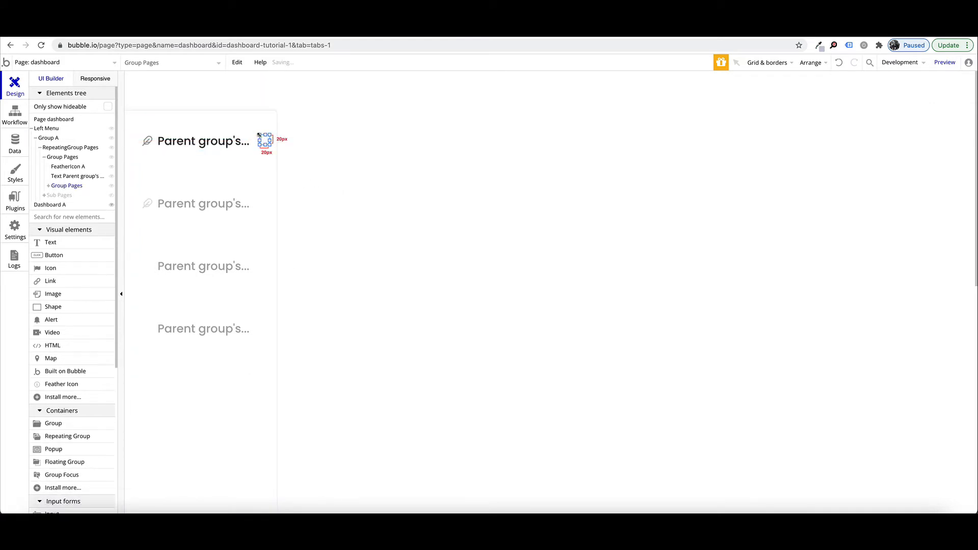
- Enlarge the chevron's new group to 29 by 29 at X 254, Y 5 and open its click workflow
{"action": "left_click_drag", "start_coordinate": [270, 148], "coordinate": [265, 148]}
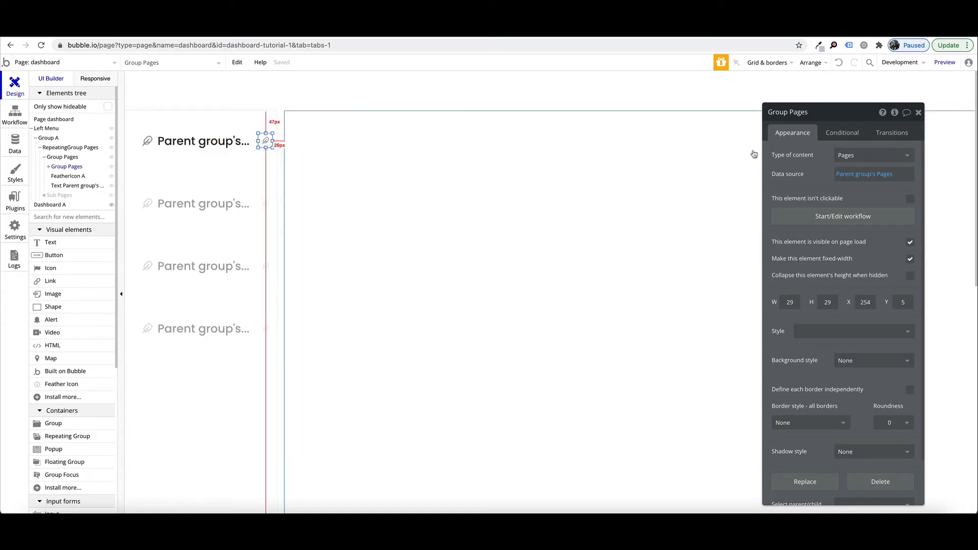
{"action": "left_click", "coordinate": [837, 217]}
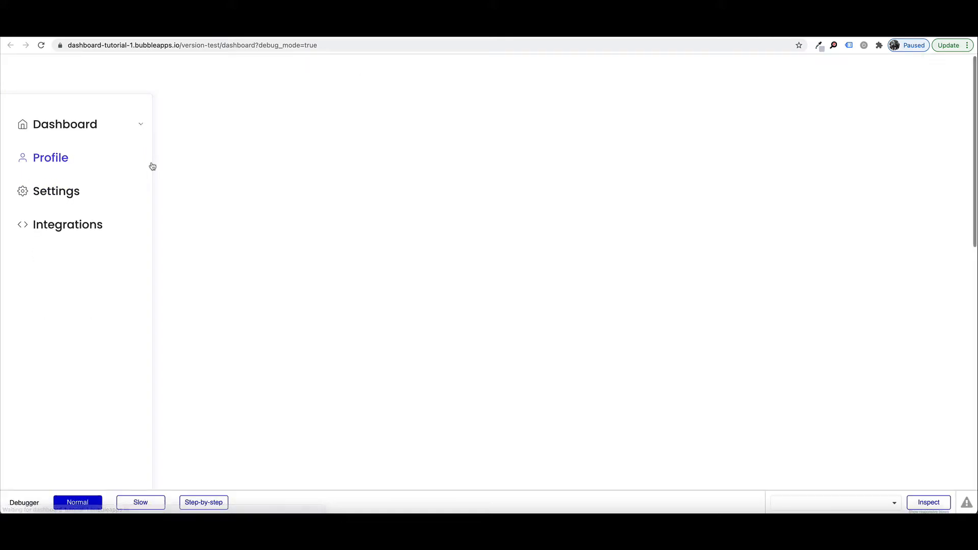
- Test in the page preview that the chevron alone opens and closes Dashboard's sub-pages
{"action": "left_click", "coordinate": [142, 129]}
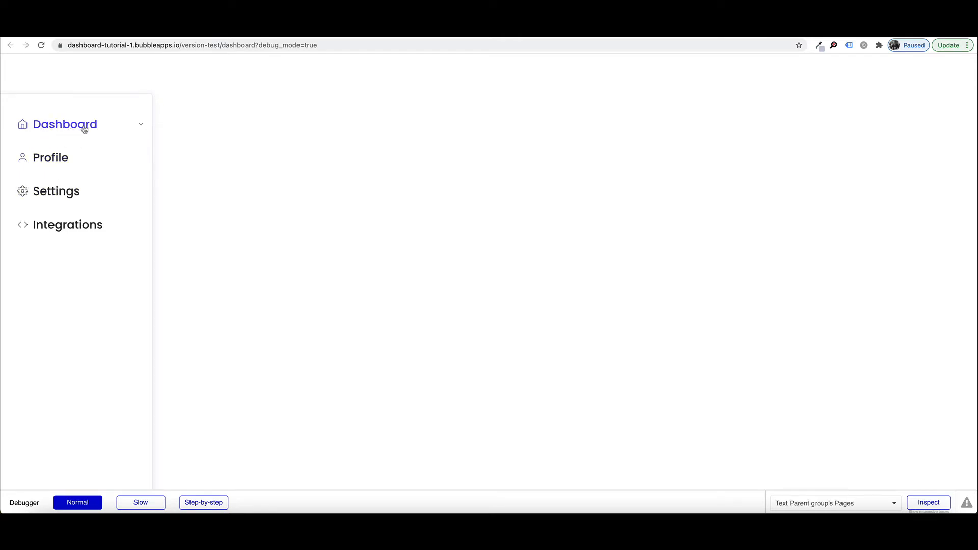
{"action": "left_click", "coordinate": [143, 128]}
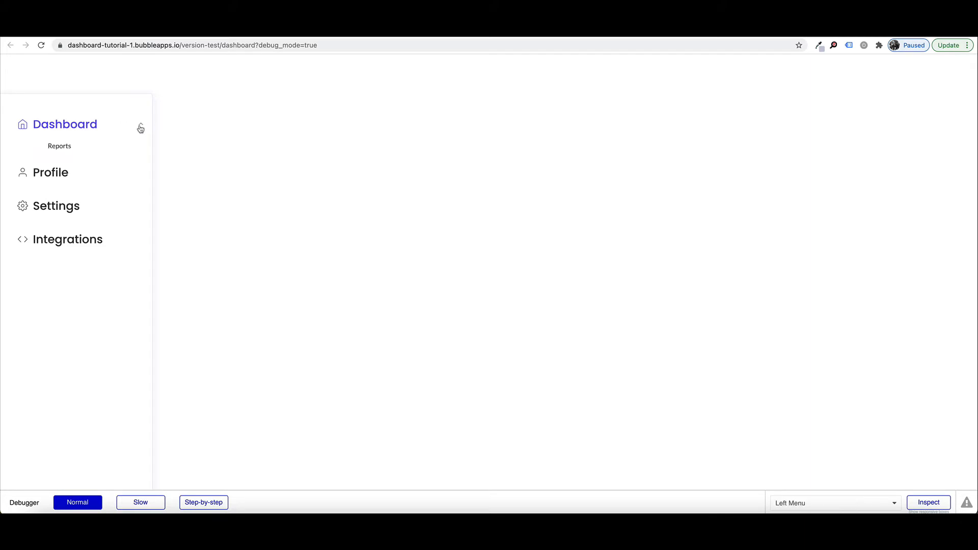
{"action": "left_click", "coordinate": [141, 128]}
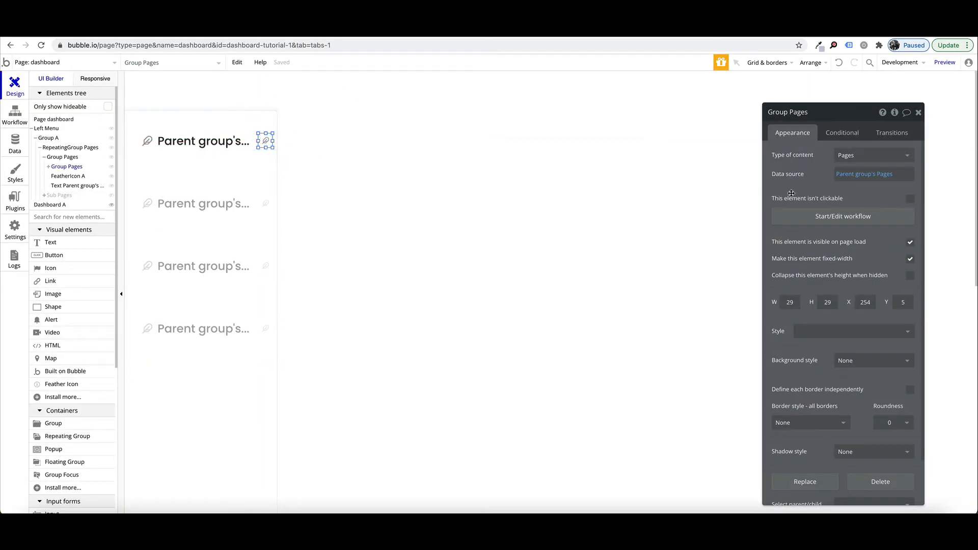
- Set the roundness of the chevron's group inside Group Pages to 200
{"action": "scroll", "coordinate": [848, 371], "scroll_direction": "down", "scroll_amount": 2}
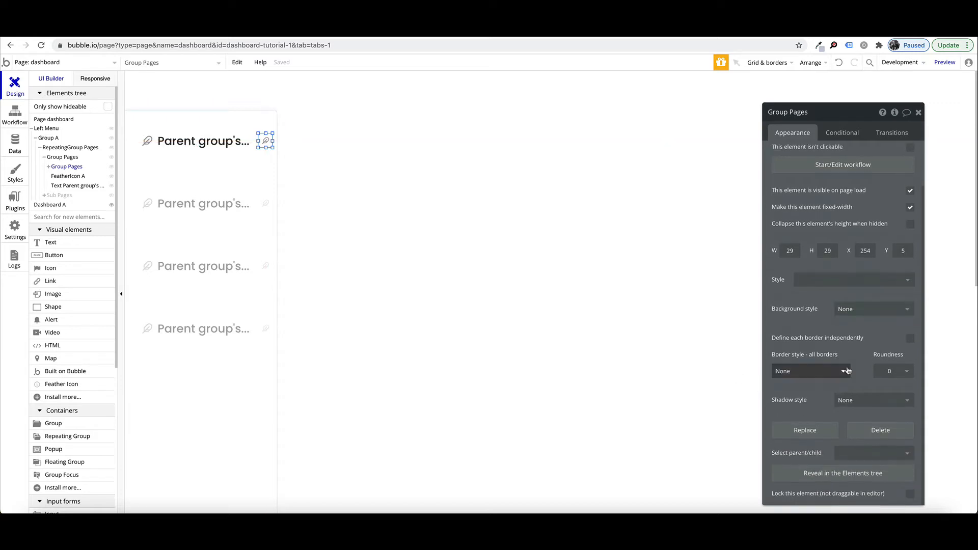
{"action": "left_click", "coordinate": [893, 370]}
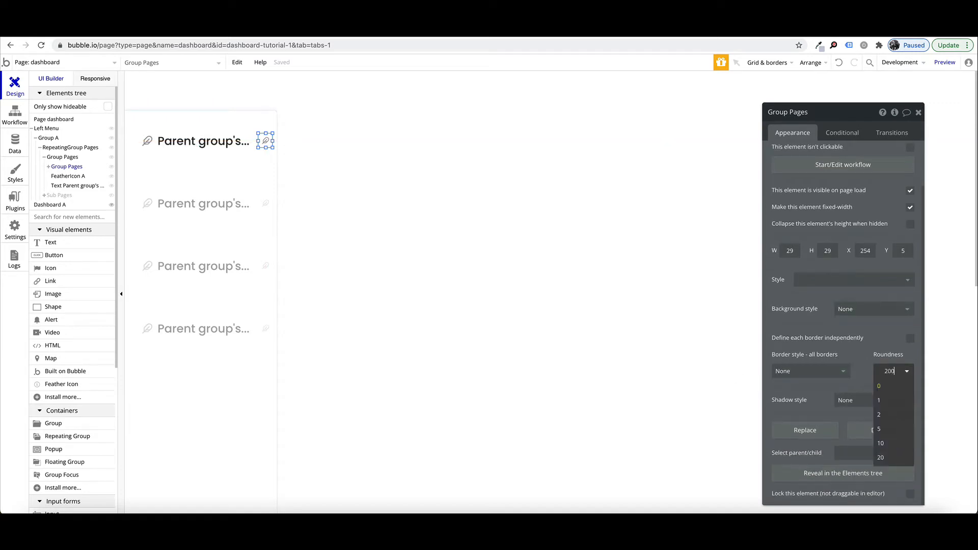
{"action": "key", "text": "Tab"}
{"action": "left_click", "coordinate": [842, 378]}
{"action": "left_click", "coordinate": [861, 338]}
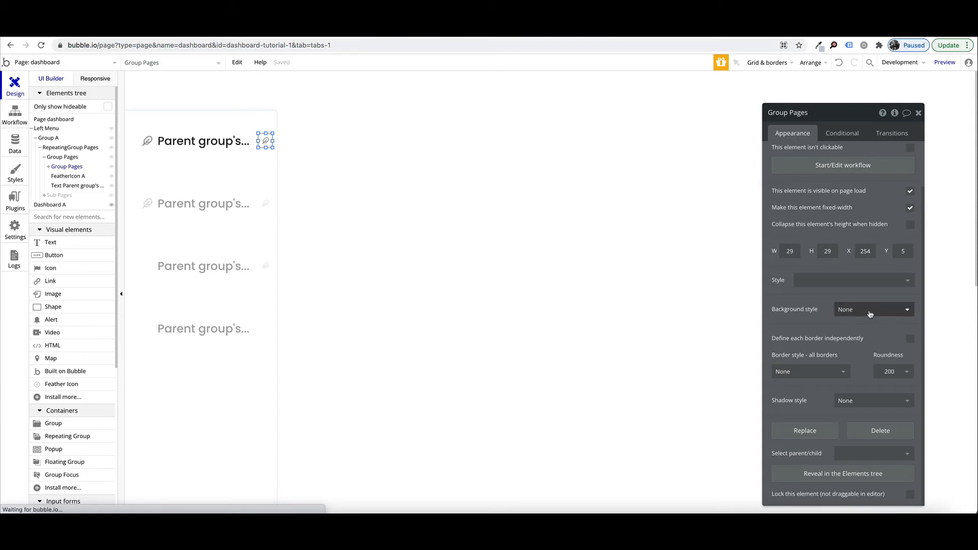
- Add a condition to the chevron's group that applies when This Group is hovered
{"action": "left_click", "coordinate": [842, 133]}
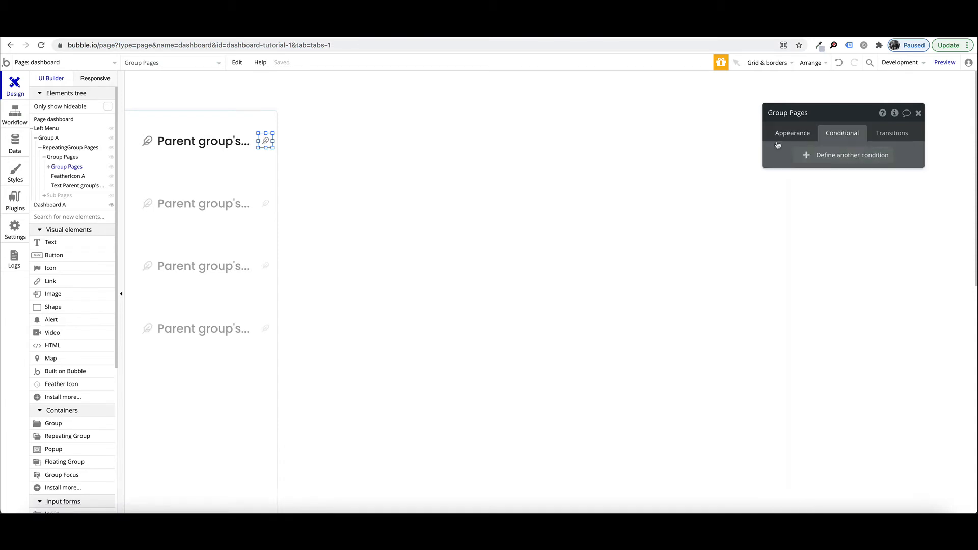
{"action": "left_click", "coordinate": [809, 164]}
{"action": "left_click", "coordinate": [809, 161]}
{"action": "left_click", "coordinate": [840, 173]}
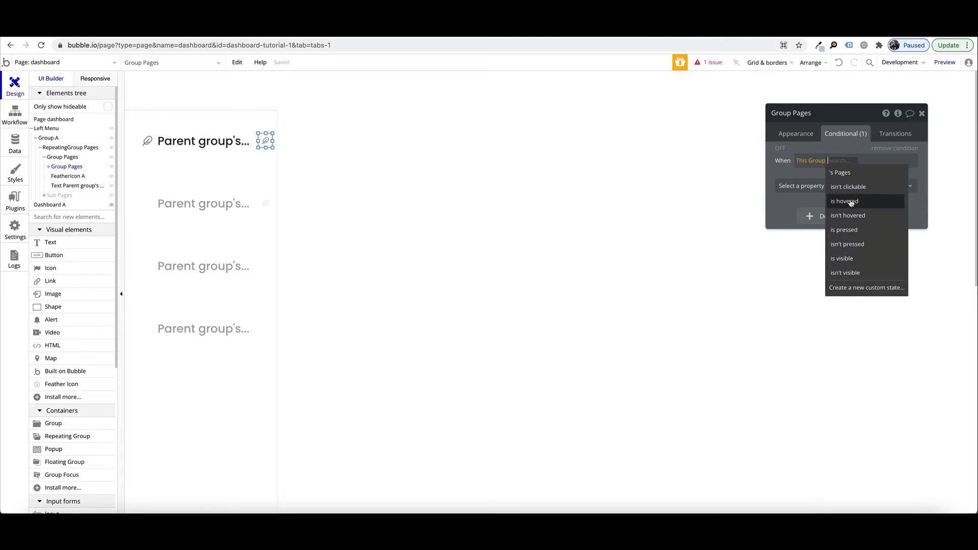
{"action": "left_click", "coordinate": [847, 201]}
{"action": "left_click", "coordinate": [796, 181]}
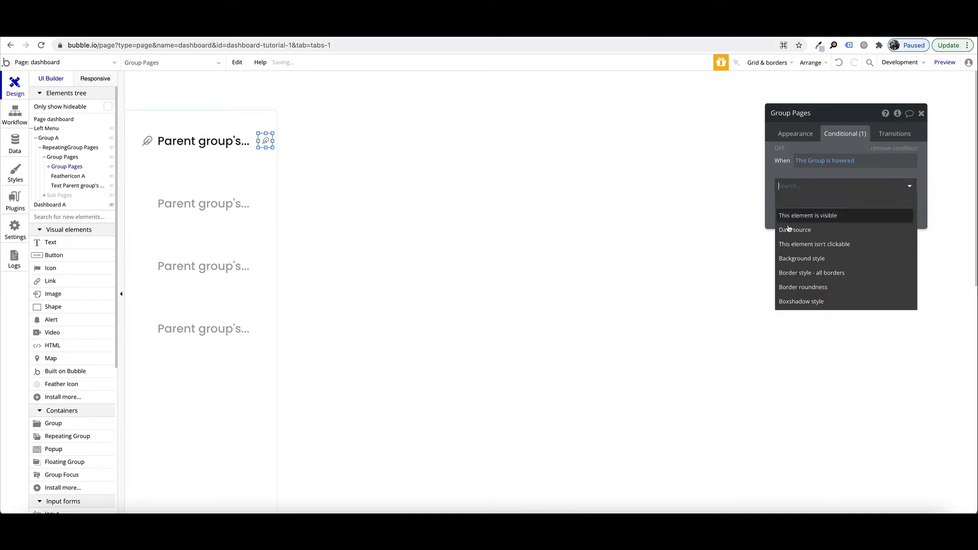
{"action": "left_click", "coordinate": [795, 273]}
{"action": "left_click", "coordinate": [850, 185]}
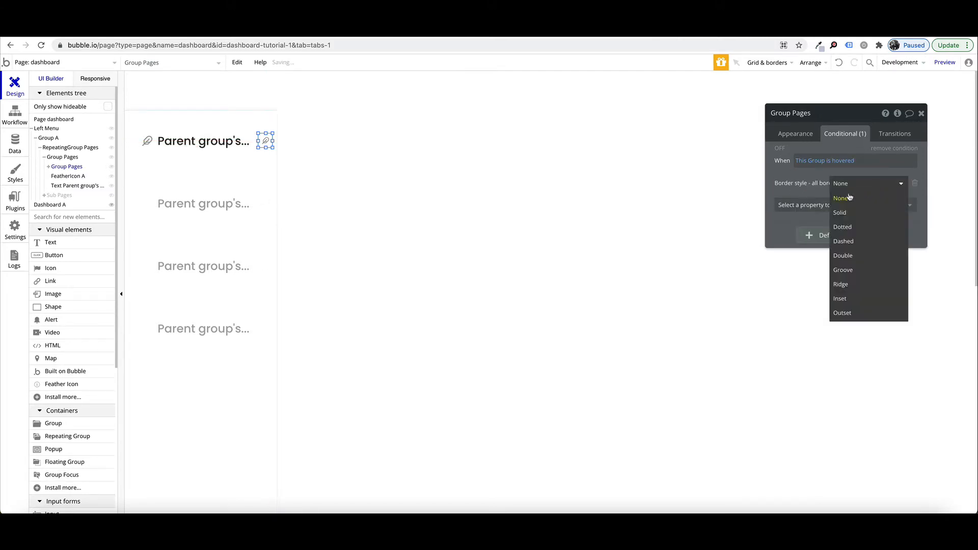
{"action": "left_click", "coordinate": [846, 227]}
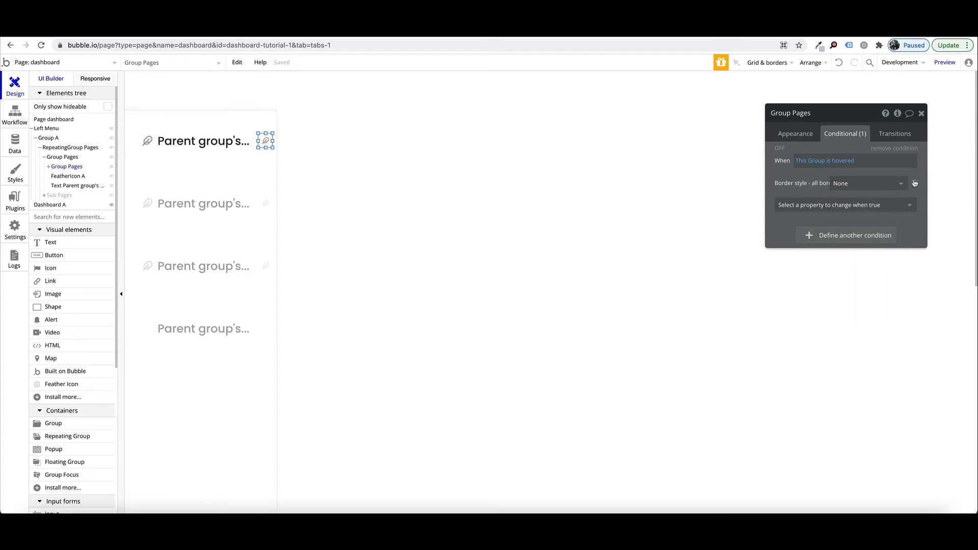
{"action": "left_click", "coordinate": [915, 183]}
- Make the hover condition give the chevron's group a flat background color of #F6F9F9, and reload the page preview
{"action": "left_click", "coordinate": [837, 184]}
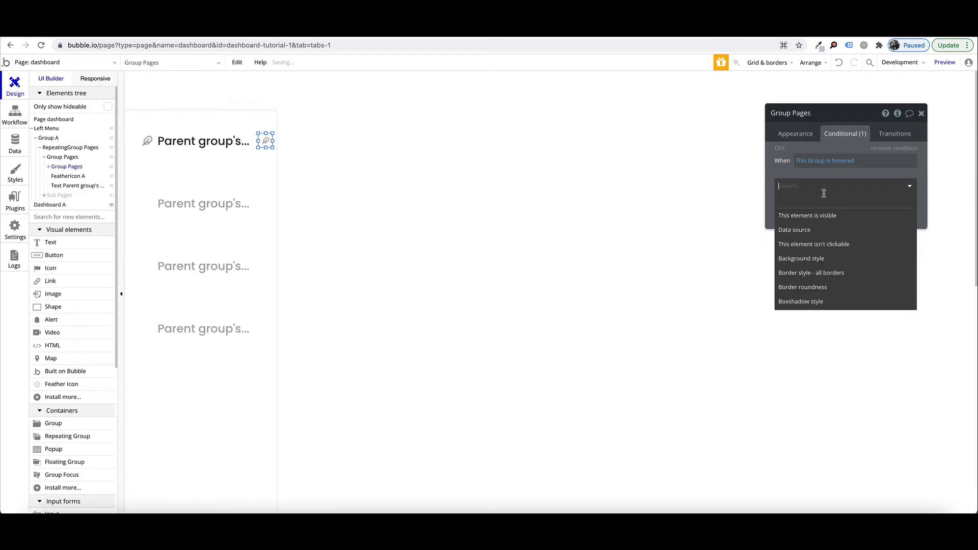
{"action": "left_click", "coordinate": [796, 260]}
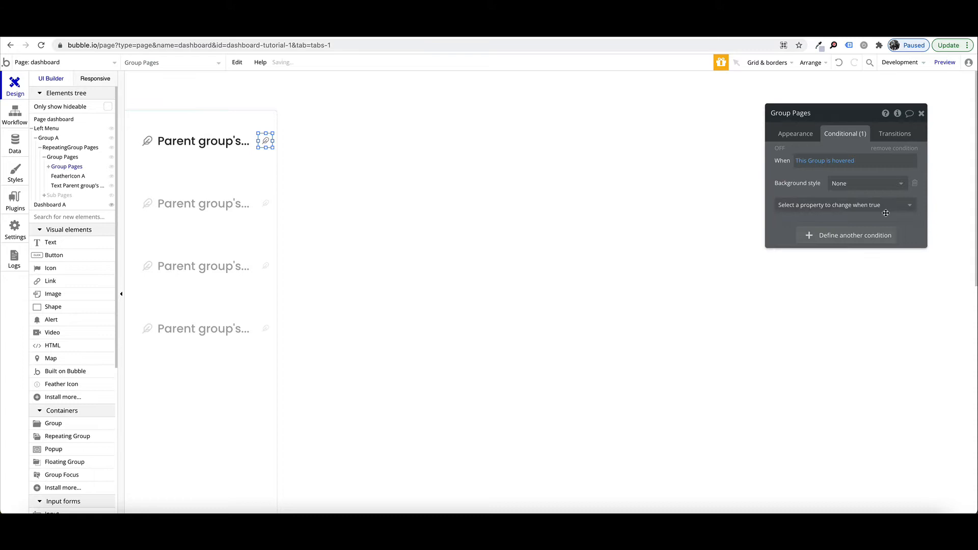
{"action": "left_click", "coordinate": [861, 185]}
{"action": "left_click", "coordinate": [844, 213]}
{"action": "left_click", "coordinate": [806, 206]}
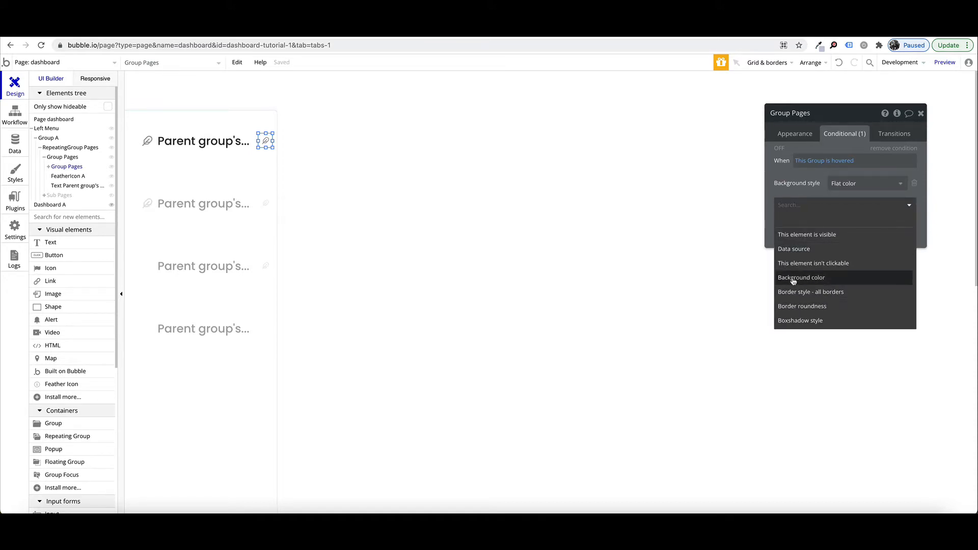
{"action": "left_click", "coordinate": [810, 277]}
{"action": "left_click", "coordinate": [864, 204]}
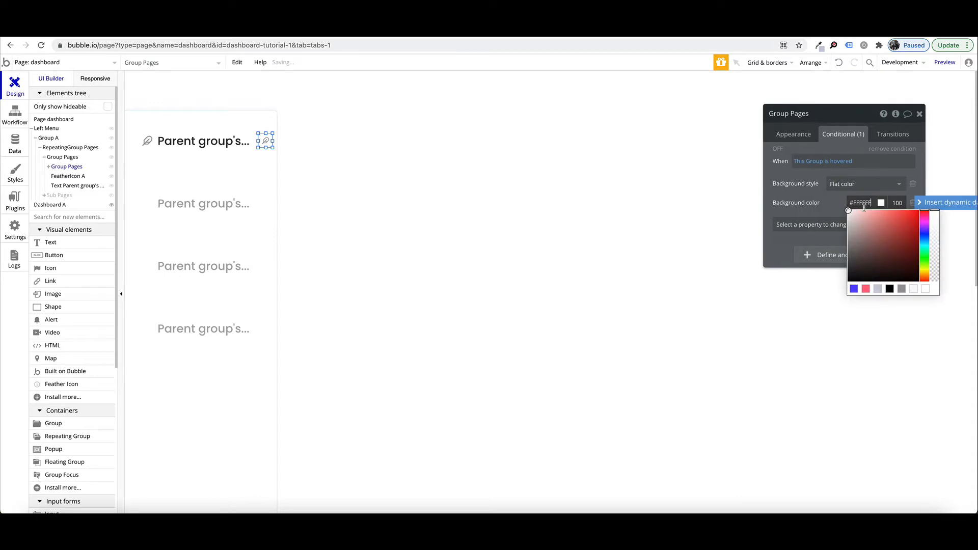
{"action": "left_click", "coordinate": [914, 291]}
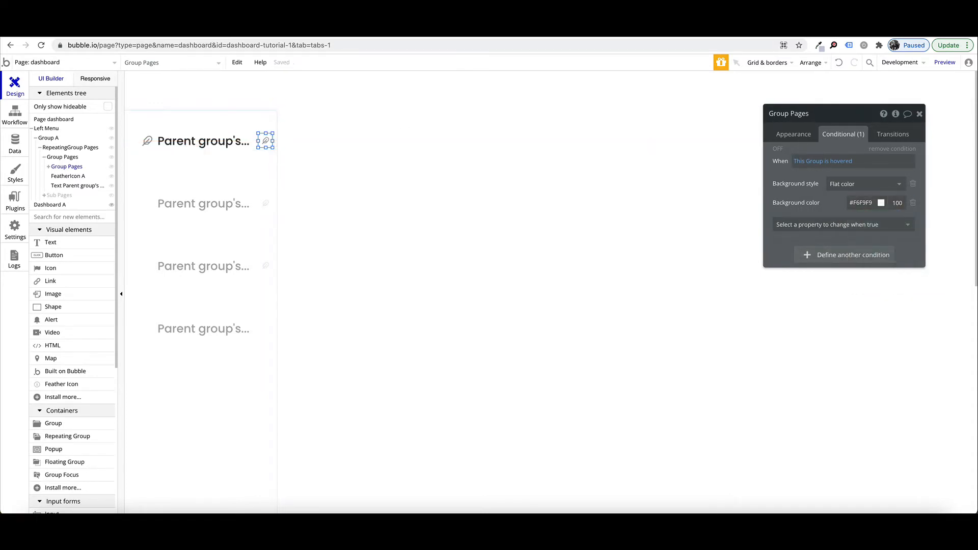
{"action": "left_click", "coordinate": [263, 31]}
{"action": "key", "text": "super+r"}
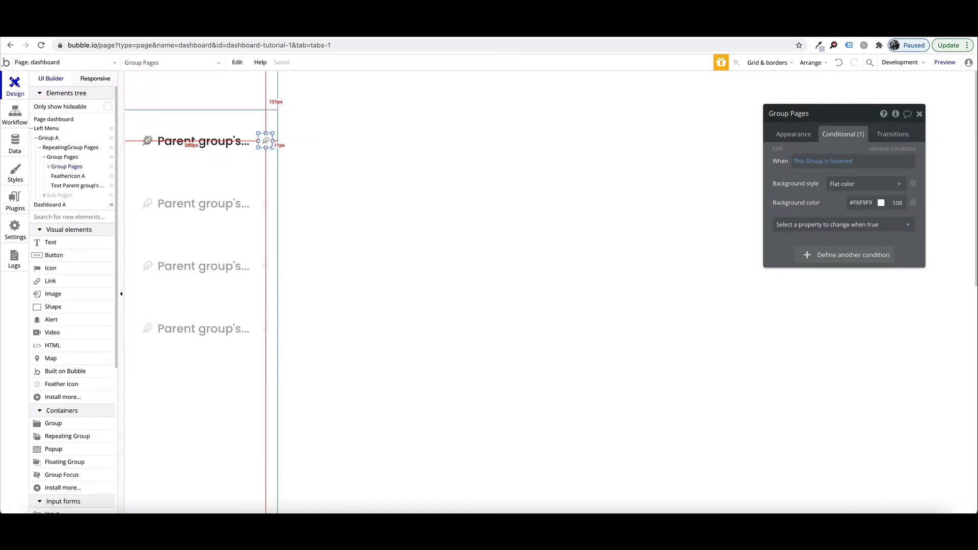
- In the click workflow of the outer Group Pages, add a Go to page action with dashboard as the destination
{"action": "left_click", "coordinate": [352, 146]}
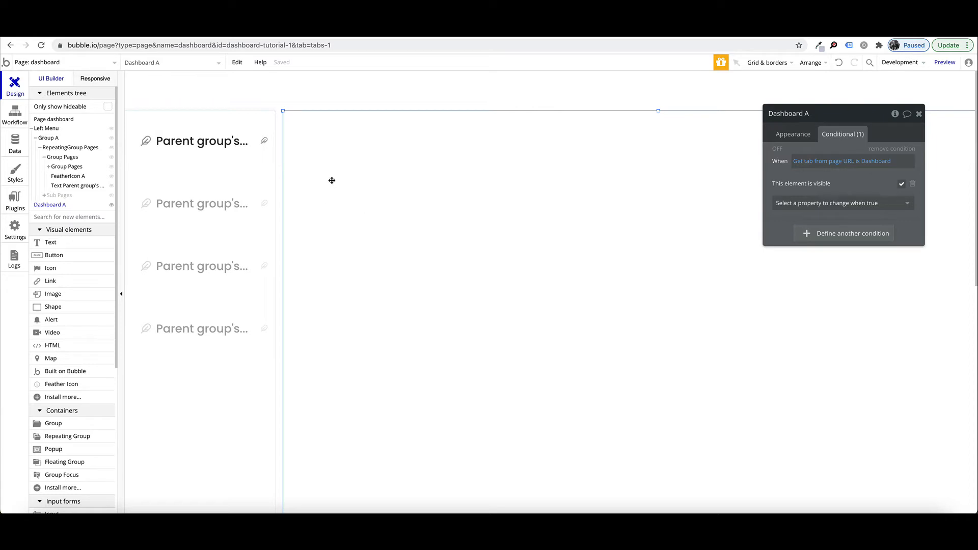
{"action": "left_click", "coordinate": [149, 151]}
{"action": "left_click", "coordinate": [798, 135]}
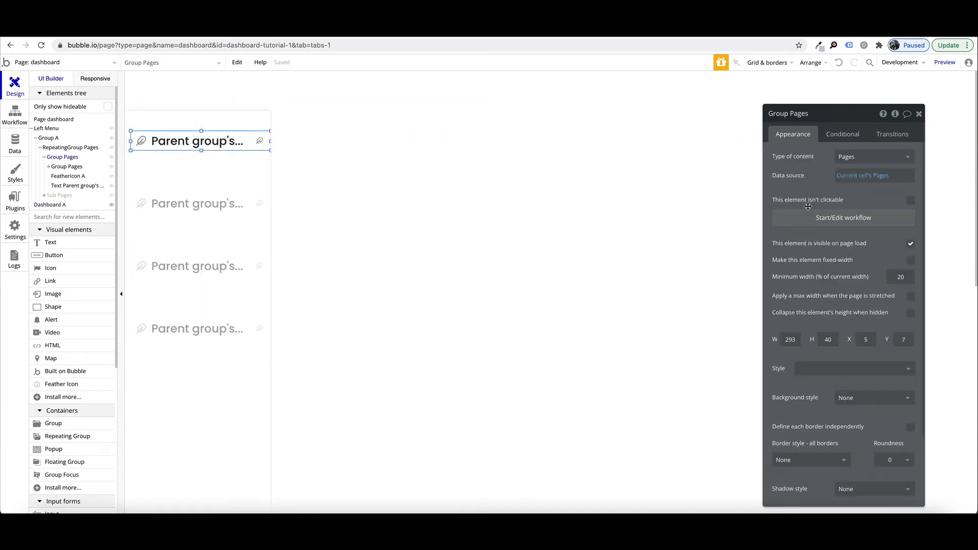
{"action": "left_click", "coordinate": [842, 226]}
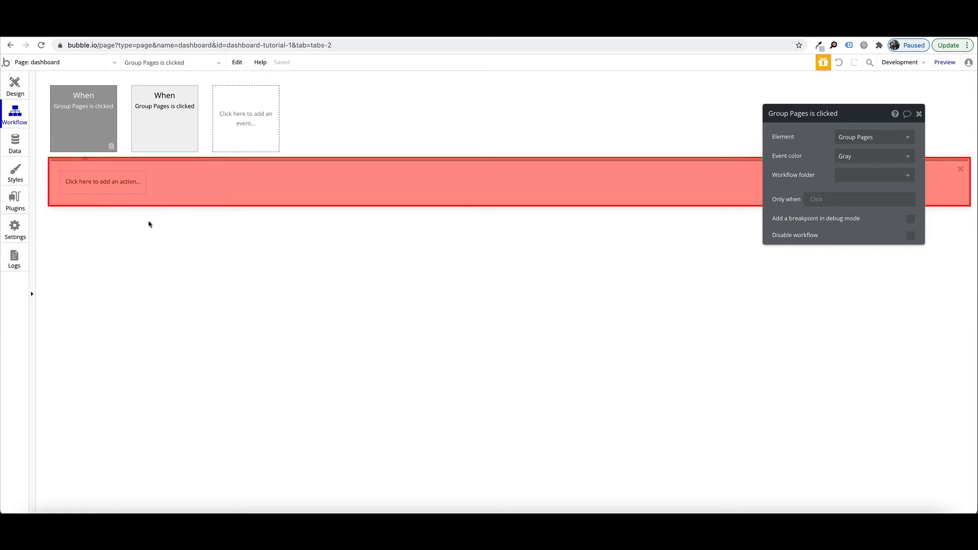
{"action": "left_click", "coordinate": [98, 191]}
{"action": "mouse_move", "coordinate": [84, 240]}
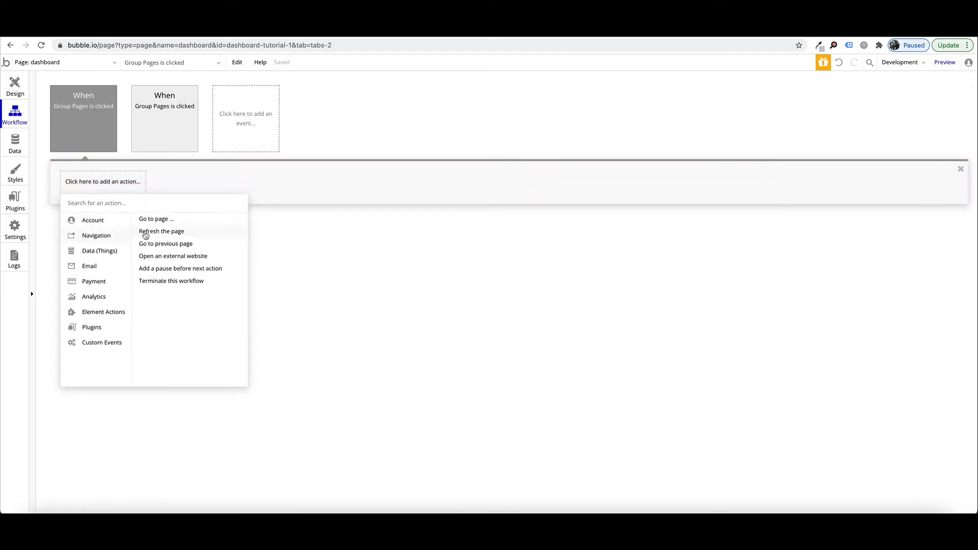
{"action": "left_click", "coordinate": [161, 220]}
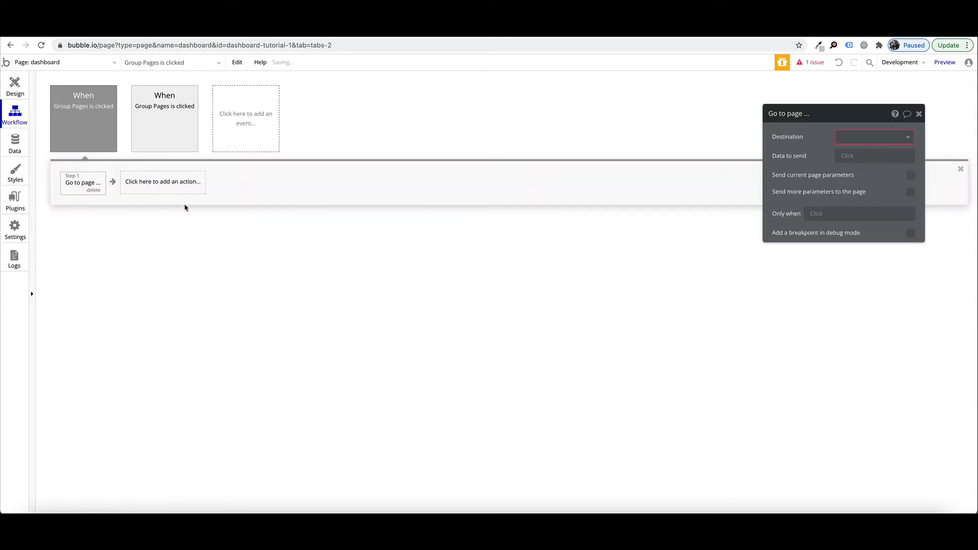
{"action": "left_click", "coordinate": [888, 143]}
{"action": "left_click", "coordinate": [849, 158]}
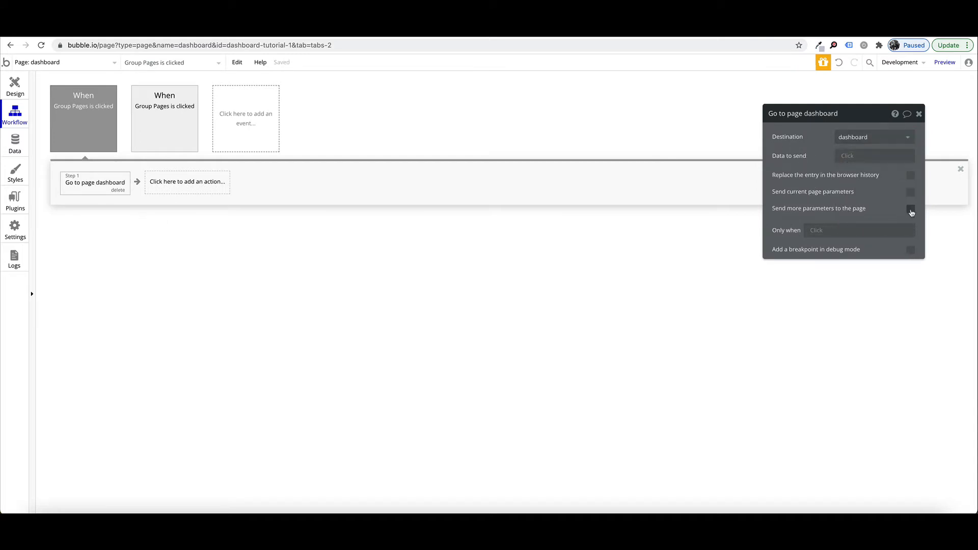
- Send an extra parameter with the page navigation, using the key tab and the value Current cell's Pages's Display
{"action": "left_click", "coordinate": [911, 210]}
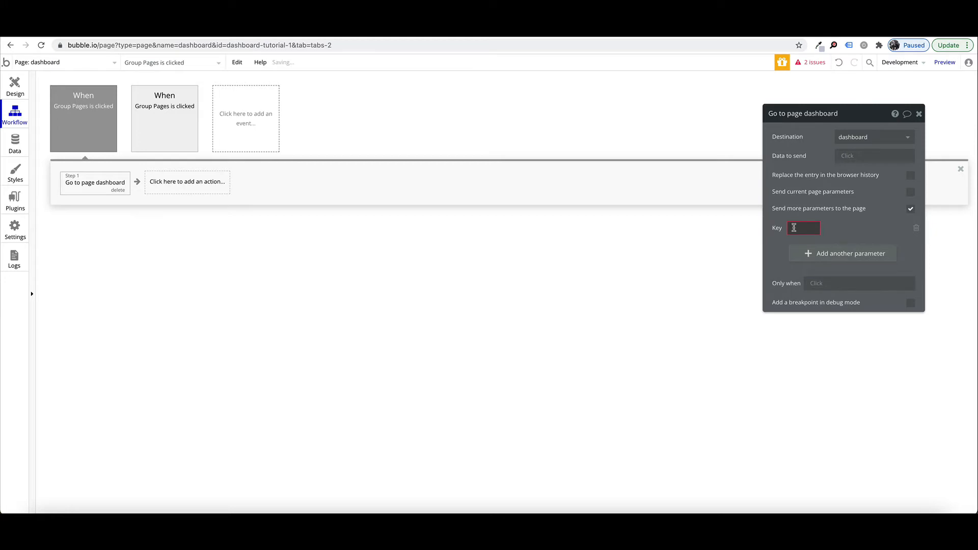
{"action": "left_click", "coordinate": [794, 228]}
{"action": "type", "text": "tab"}
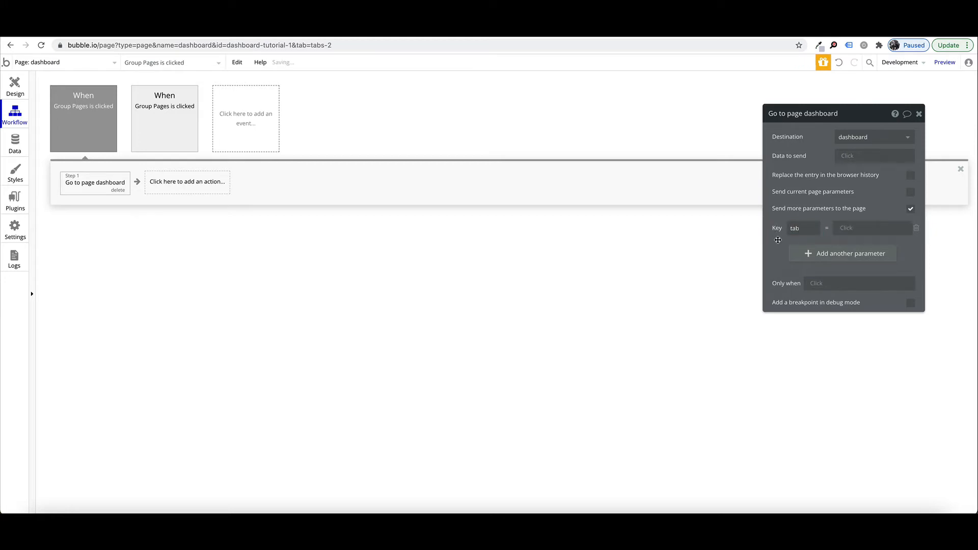
{"action": "left_click", "coordinate": [844, 232]}
{"action": "left_click", "coordinate": [847, 232]}
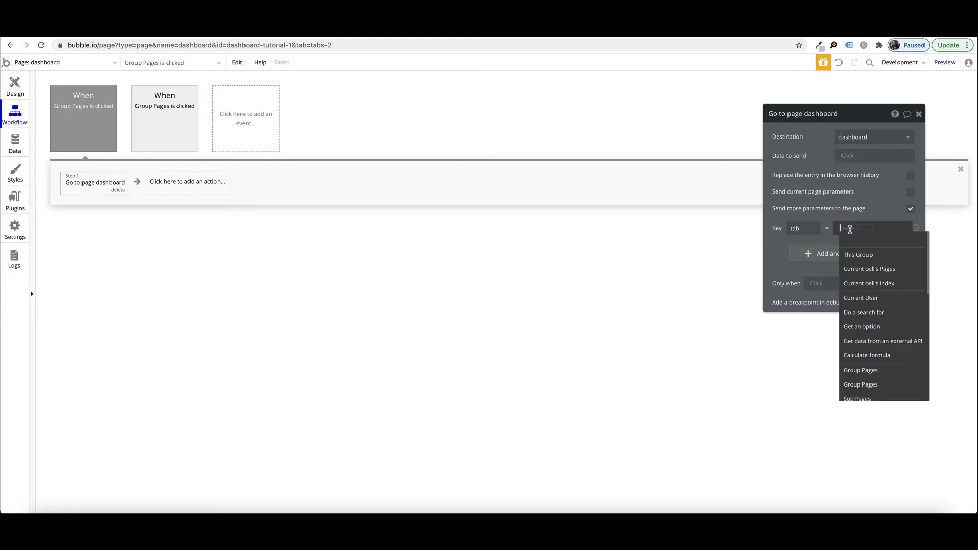
{"action": "left_click", "coordinate": [857, 270]}
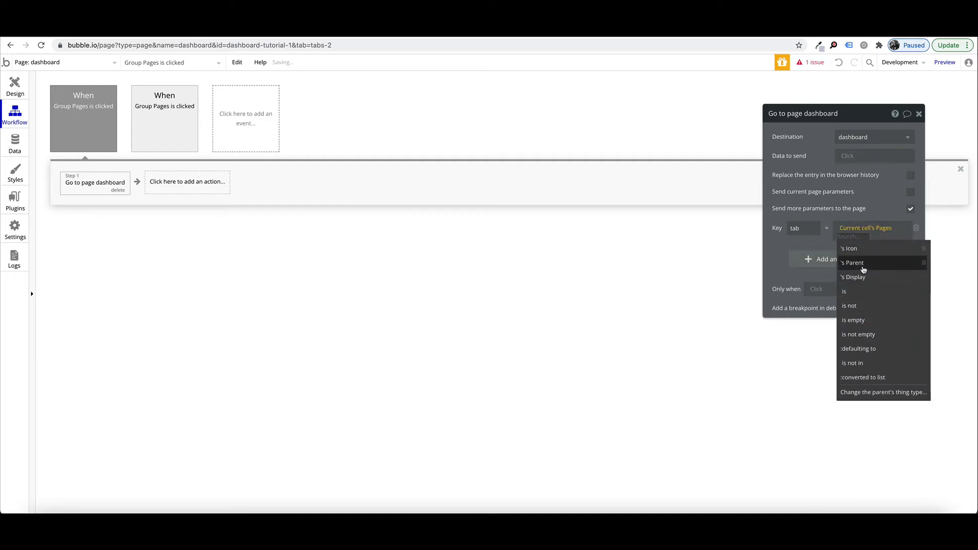
{"action": "left_click", "coordinate": [862, 277]}
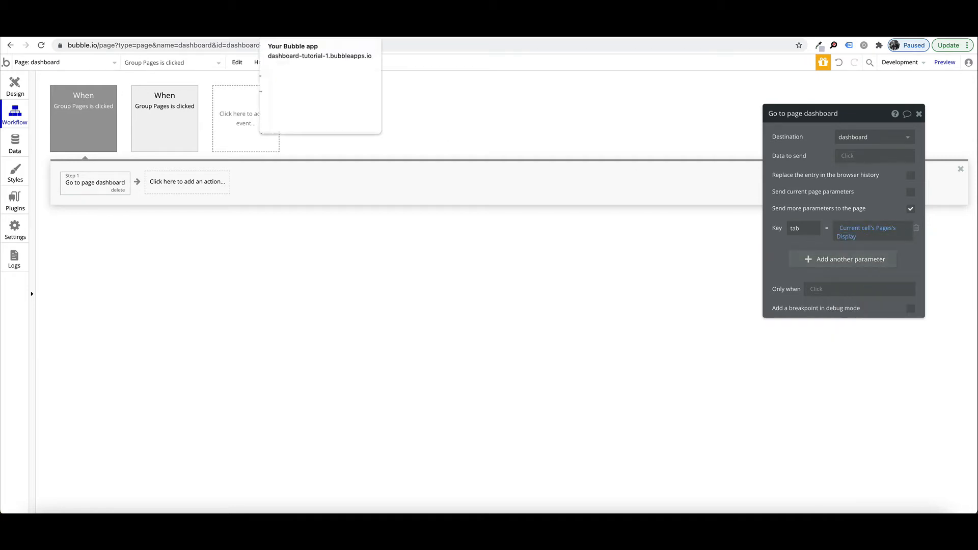
- Reload the page preview and test the tab URL parameter with the Dashboard, Profile and Settings menu items
{"action": "left_click", "coordinate": [317, 29]}
{"action": "key", "text": "super+r"}
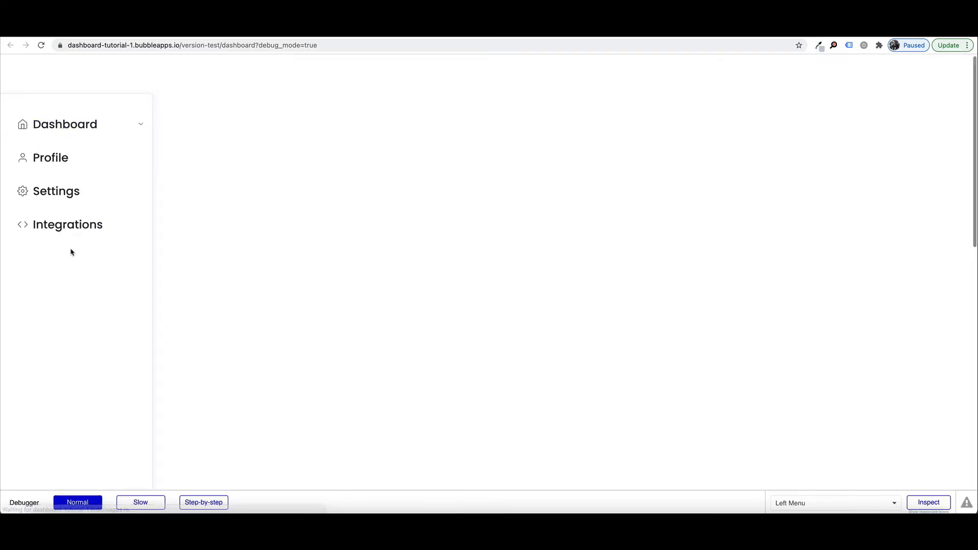
{"action": "left_click", "coordinate": [72, 126]}
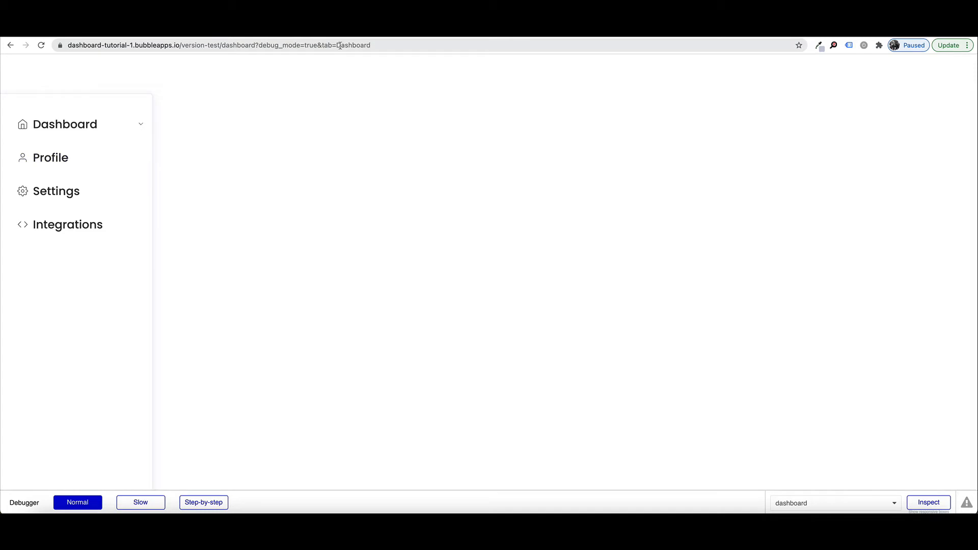
{"action": "left_click", "coordinate": [54, 161]}
{"action": "left_click", "coordinate": [65, 197]}
{"action": "left_click", "coordinate": [70, 126]}
- Set the background style of the Dashboard reusable element to None
{"action": "left_click", "coordinate": [305, 30]}
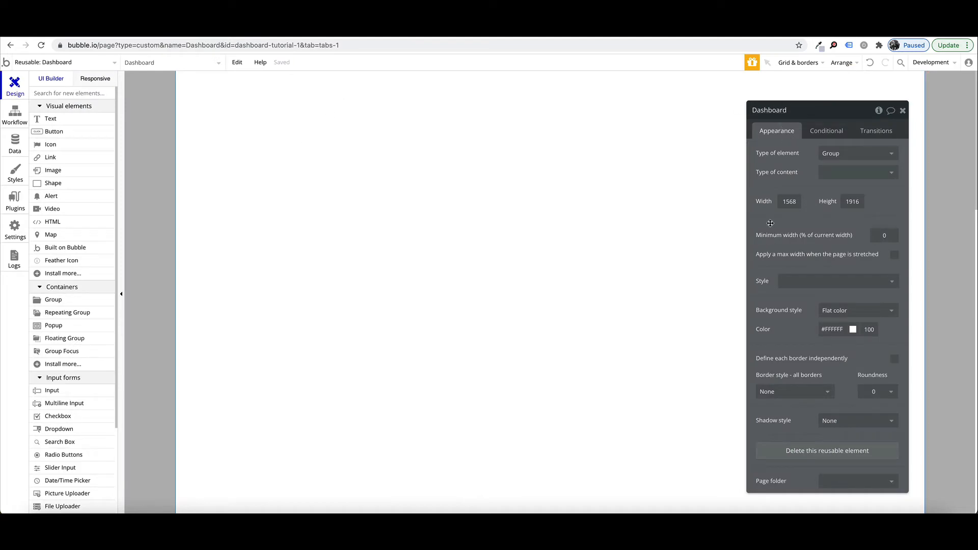
{"action": "left_click", "coordinate": [856, 311]}
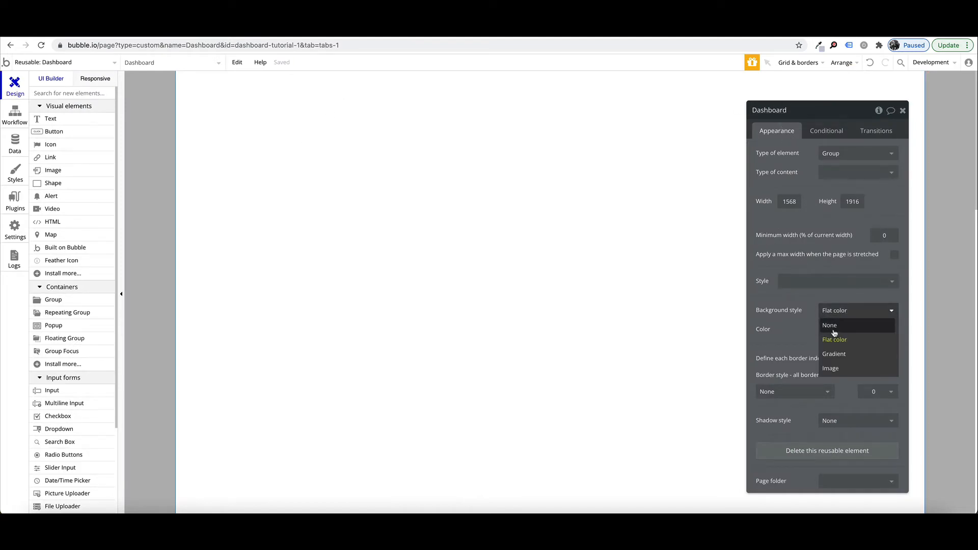
{"action": "left_click", "coordinate": [830, 321]}
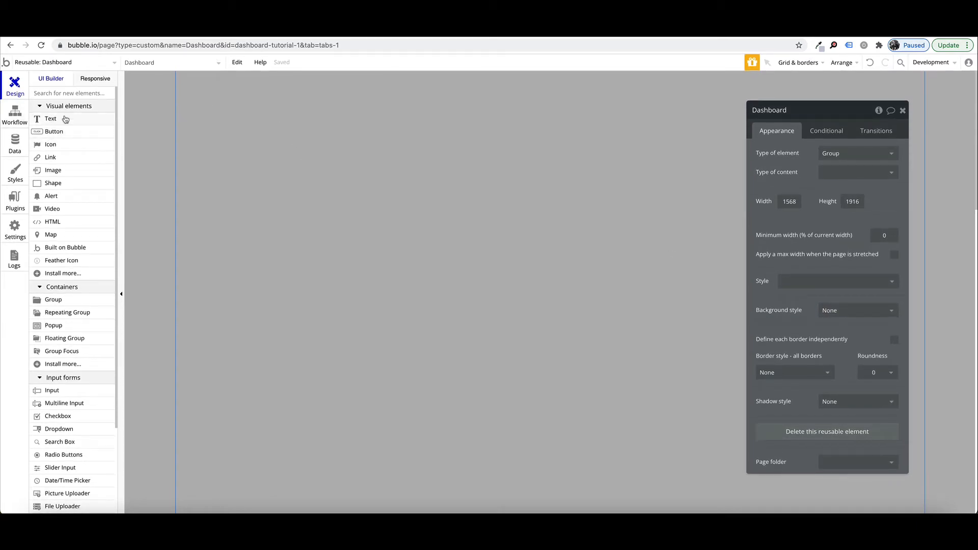
- Draw a group about 1457 by 548 near the top of the Dashboard reusable element and apply a saved style to it
{"action": "left_click", "coordinate": [60, 301]}
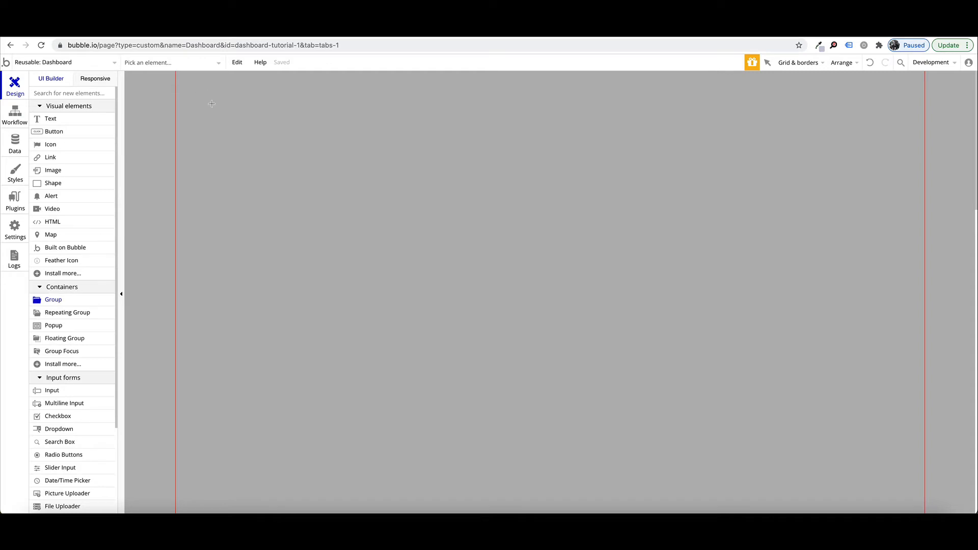
{"action": "left_click_drag", "start_coordinate": [198, 87], "coordinate": [894, 349]}
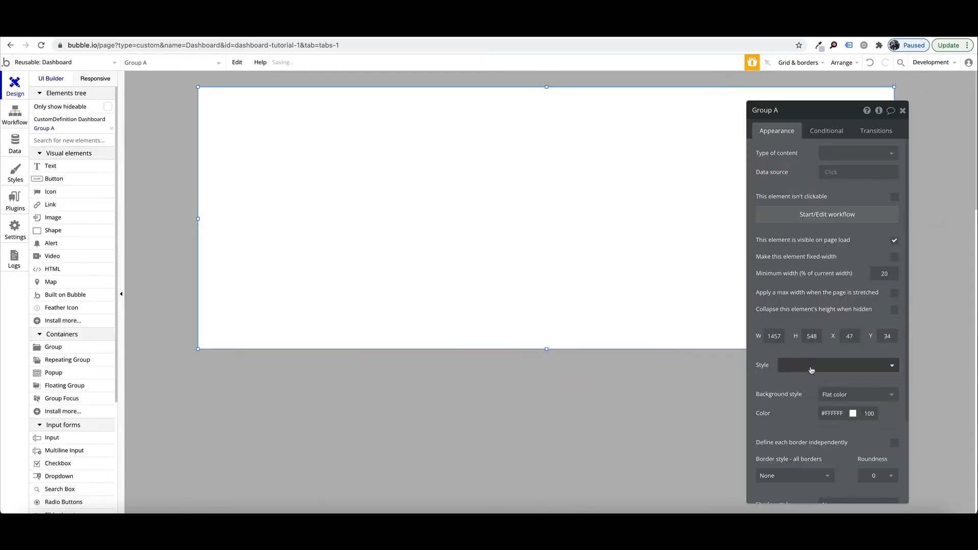
{"action": "left_click", "coordinate": [811, 370]}
{"action": "left_click", "coordinate": [804, 396]}
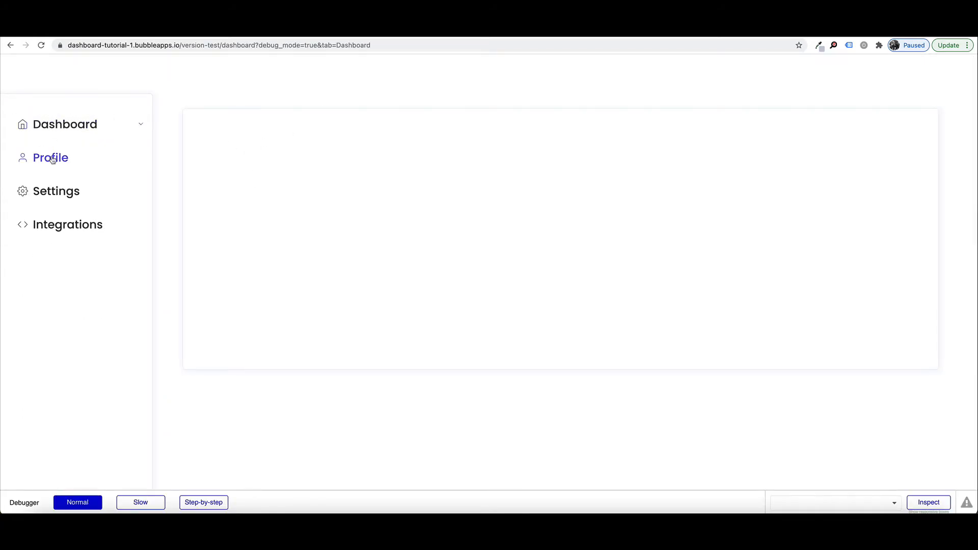
- Test in the page preview how the content changes when switching through Profile, Settings, Integrations and back to Dashboard
{"action": "left_click", "coordinate": [48, 158]}
{"action": "left_click", "coordinate": [42, 194]}
{"action": "left_click", "coordinate": [70, 227]}
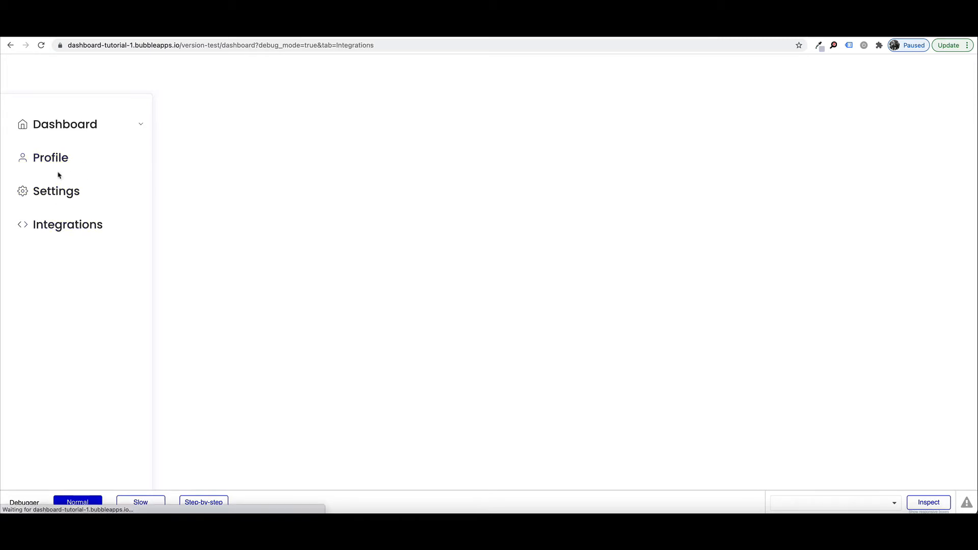
{"action": "left_click", "coordinate": [65, 125]}
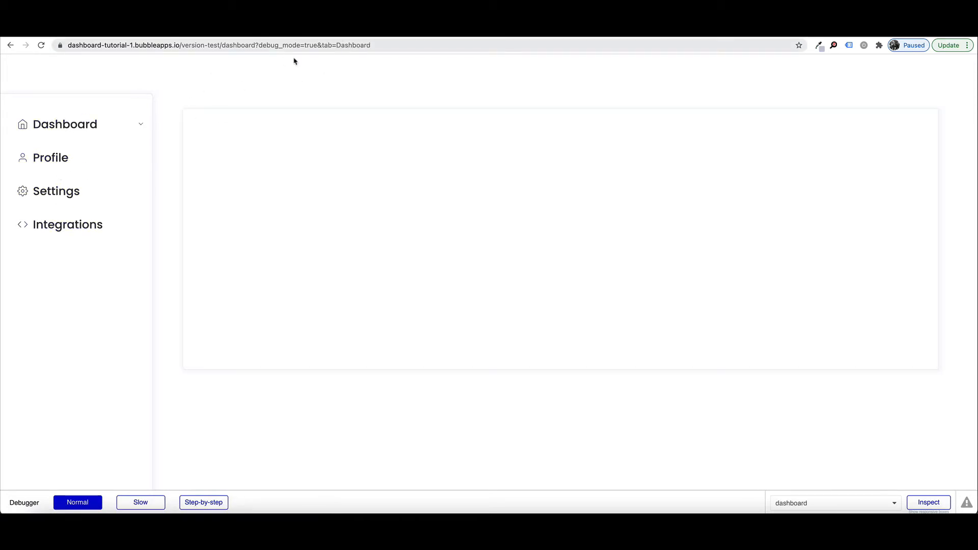
- Move the Dashboard reusable element's group to its top edge, widen it to about 1488, centre it horizontally, and reload the page preview
{"action": "left_click", "coordinate": [260, 30]}
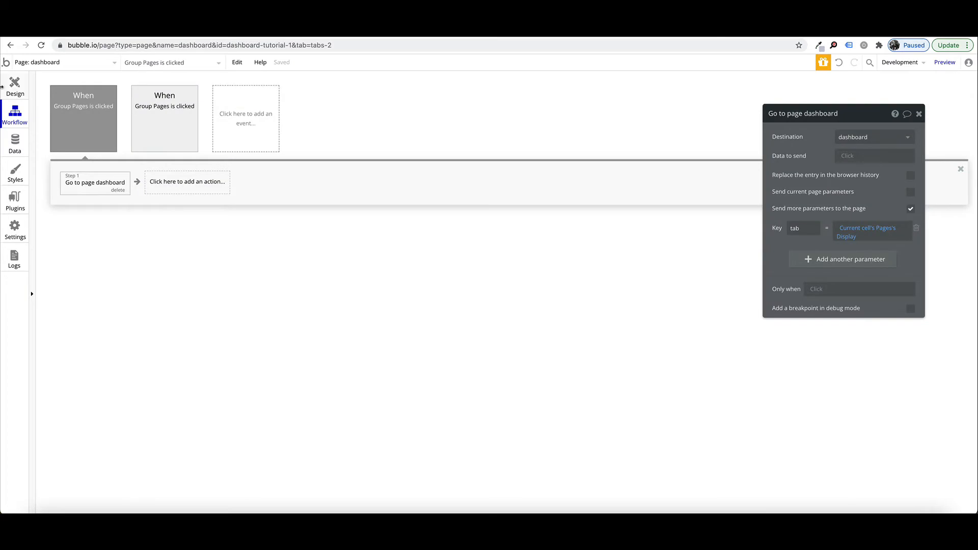
{"action": "left_click", "coordinate": [14, 87]}
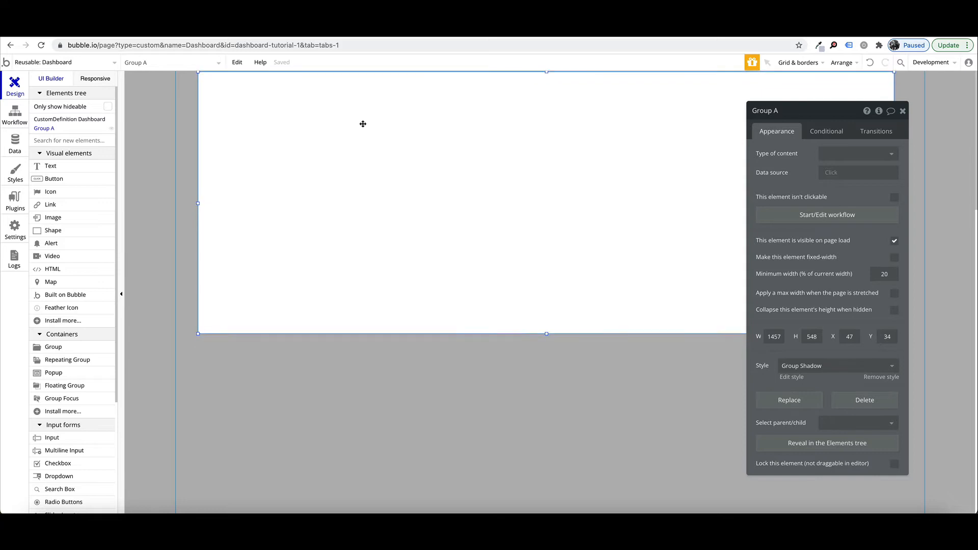
{"action": "left_click_drag", "start_coordinate": [363, 124], "coordinate": [363, 123]}
{"action": "left_click_drag", "start_coordinate": [789, 145], "coordinate": [586, 157]}
{"action": "left_click_drag", "start_coordinate": [895, 203], "coordinate": [909, 203]}
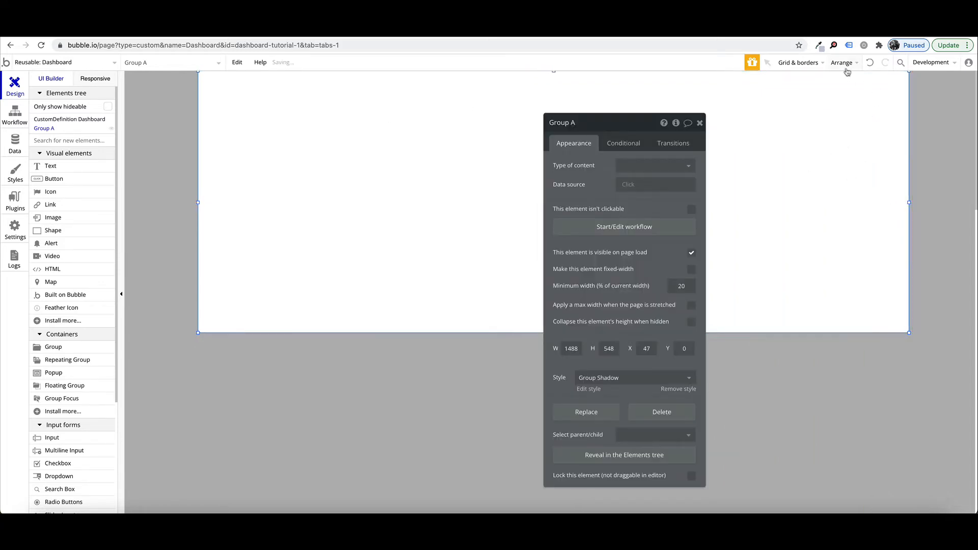
{"action": "mouse_move", "coordinate": [847, 71]}
{"action": "left_click", "coordinate": [835, 108]}
{"action": "left_click", "coordinate": [245, 28]}
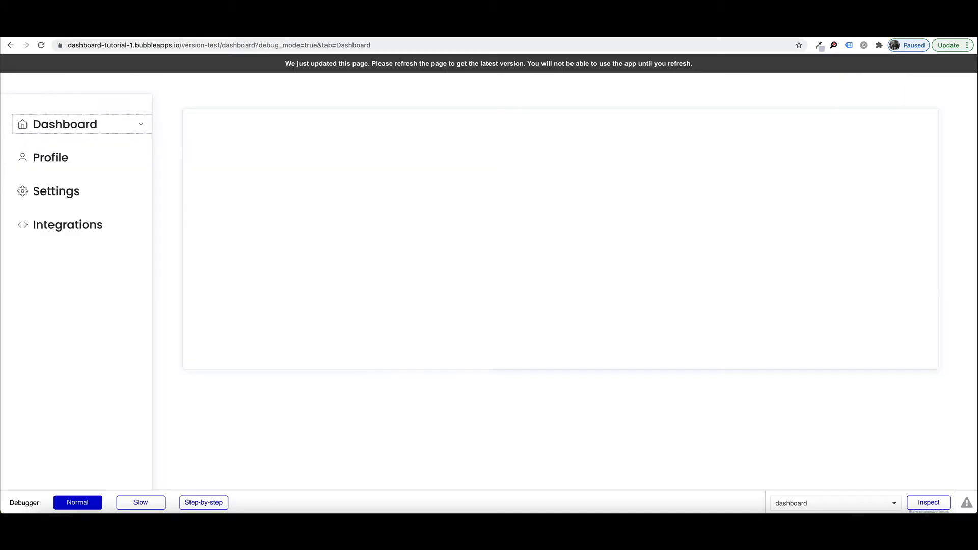
{"action": "key", "text": "super+r"}
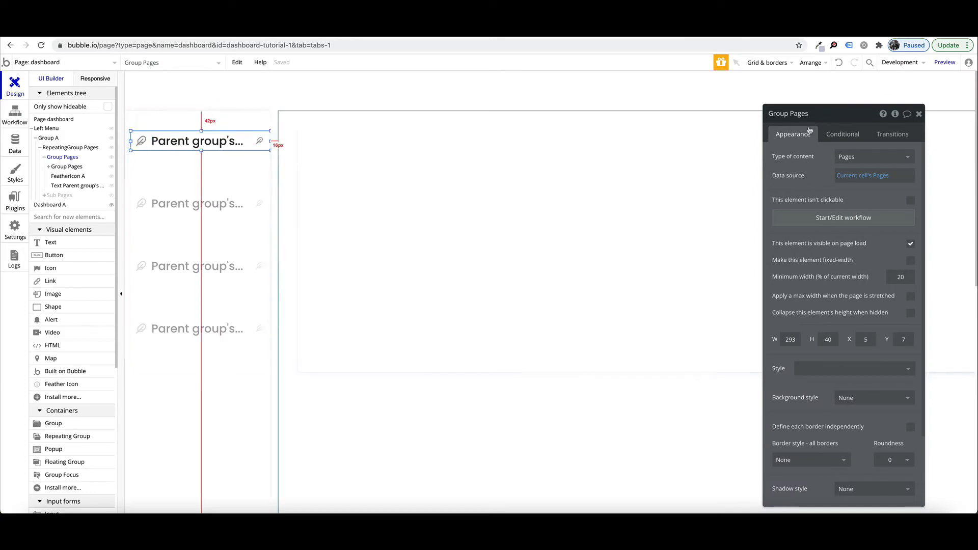
- Extend the menu item text's hover condition with an "or" clause testing whether Parent group's Pages's Display is another value
{"action": "left_click", "coordinate": [171, 146]}
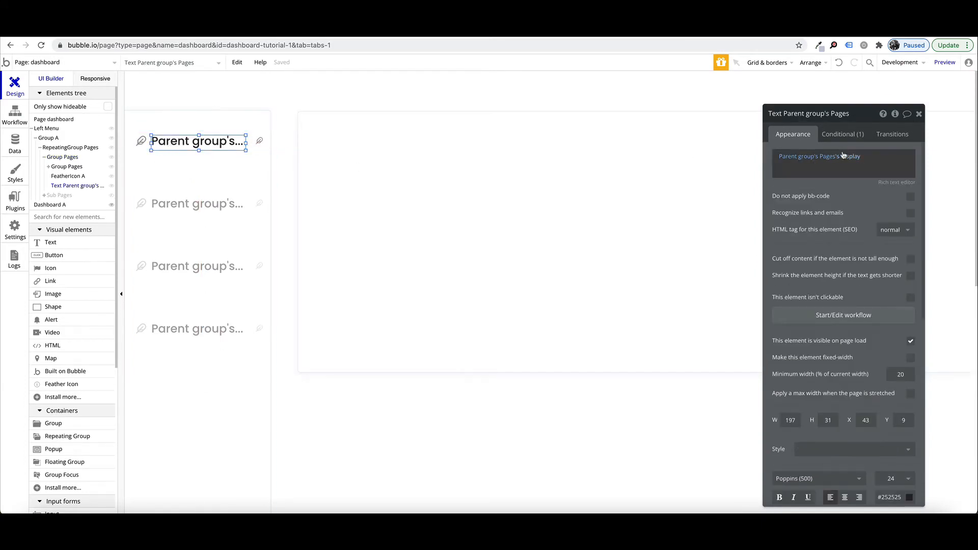
{"action": "left_click", "coordinate": [843, 134]}
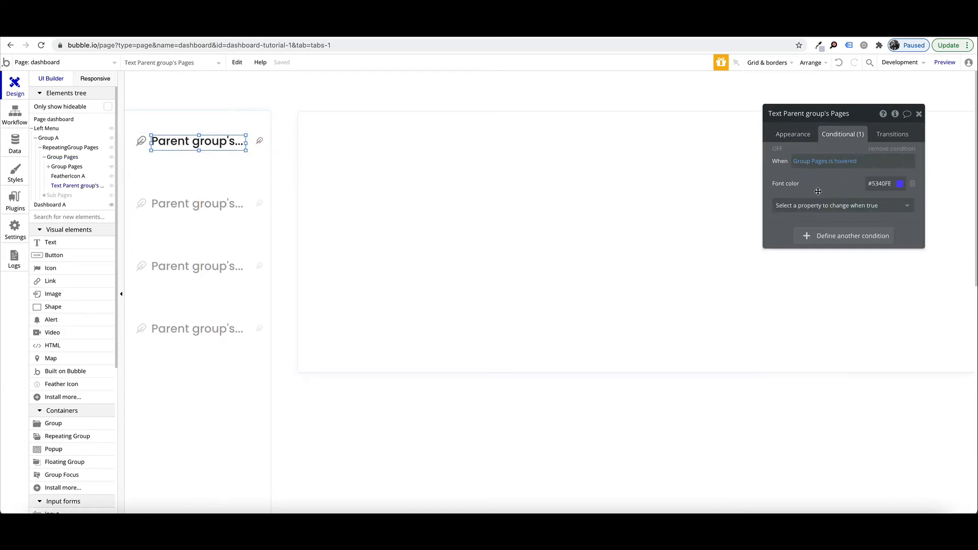
{"action": "left_click", "coordinate": [834, 236]}
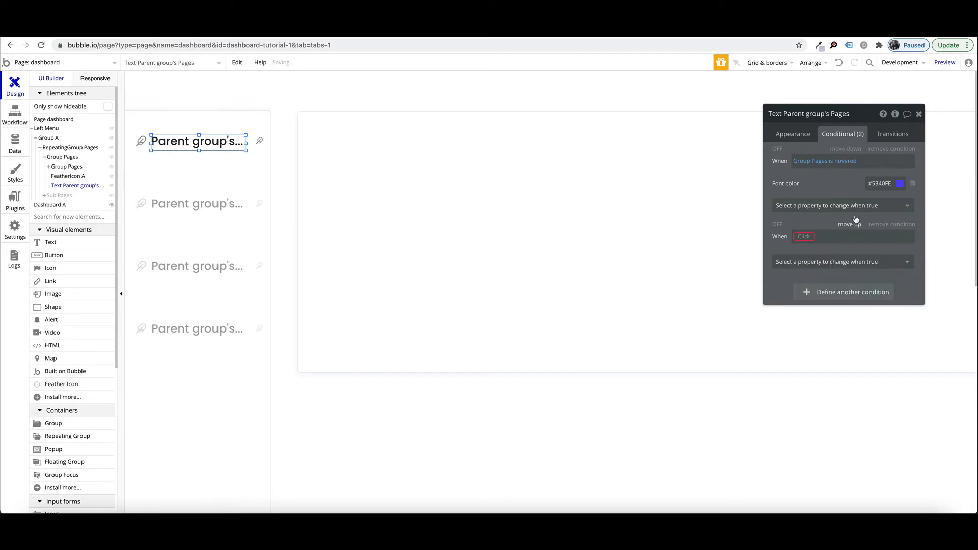
{"action": "left_click", "coordinate": [901, 224]}
{"action": "left_click", "coordinate": [837, 161]}
{"action": "left_click", "coordinate": [870, 161]}
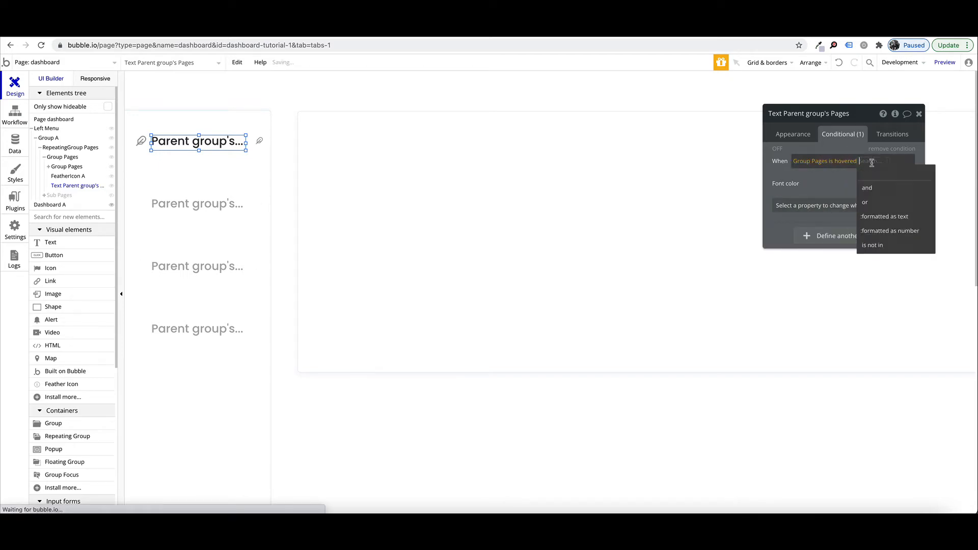
{"action": "left_click", "coordinate": [866, 201]}
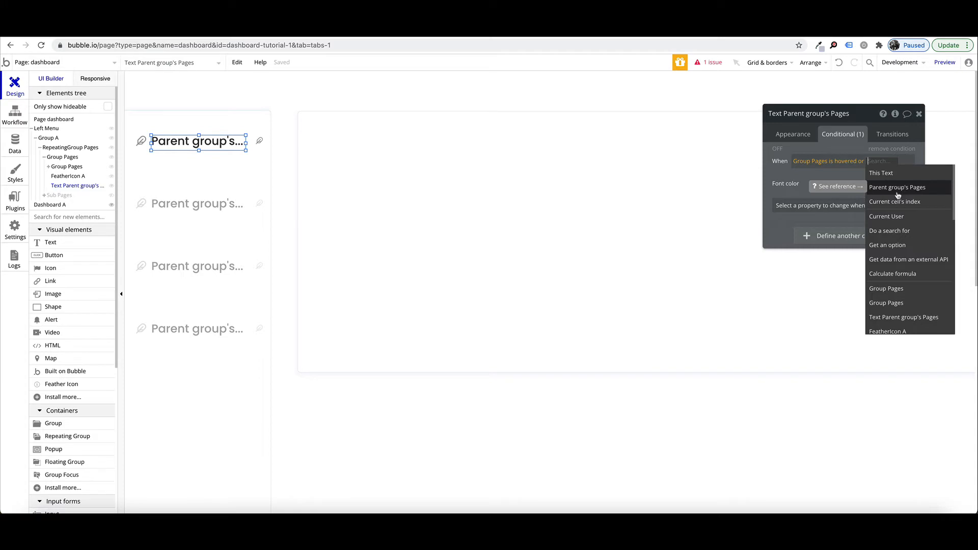
{"action": "left_click", "coordinate": [898, 194]}
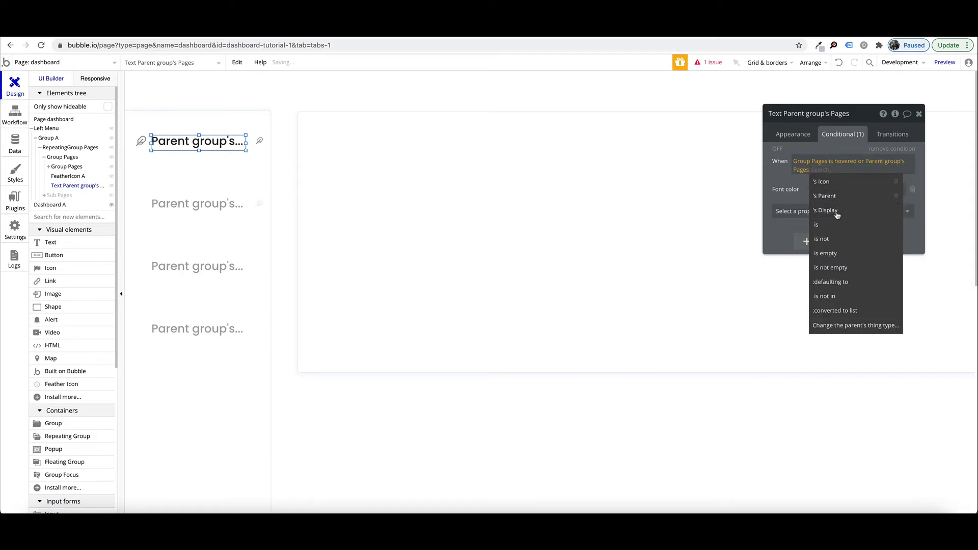
{"action": "left_click", "coordinate": [862, 210]}
{"action": "left_click", "coordinate": [847, 182]}
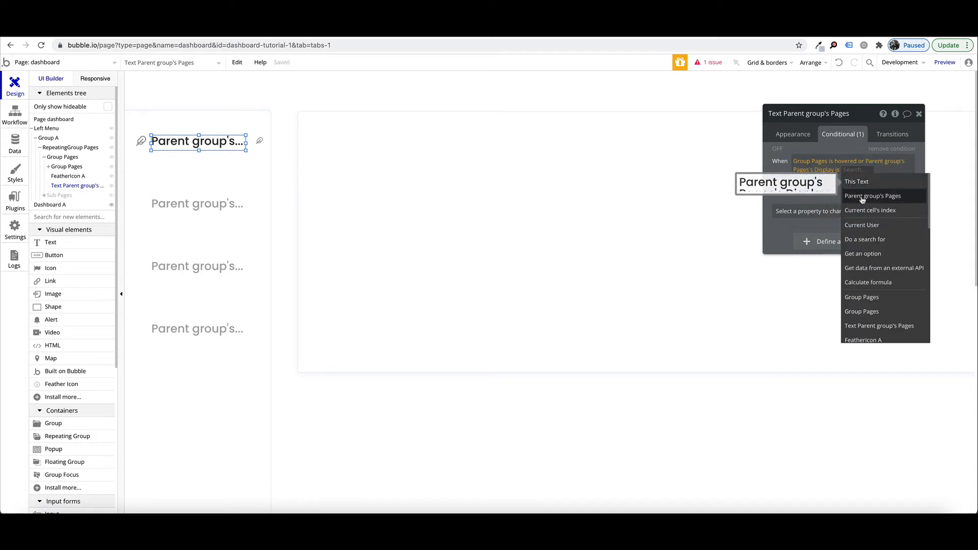
- Compare the Display in the menu text's condition with the page URL parameter named tab
{"action": "type", "text": "get"}
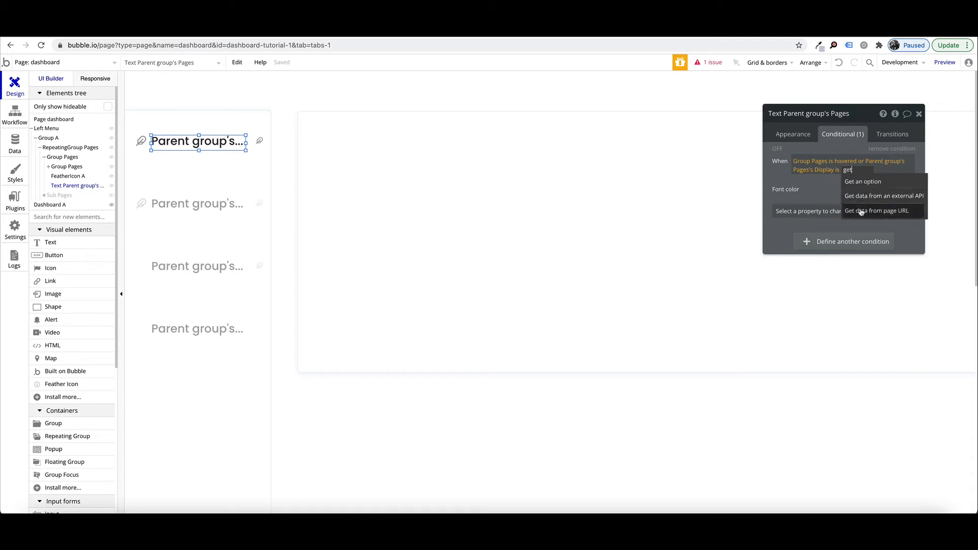
{"action": "left_click", "coordinate": [866, 210]}
{"action": "left_click", "coordinate": [690, 154]}
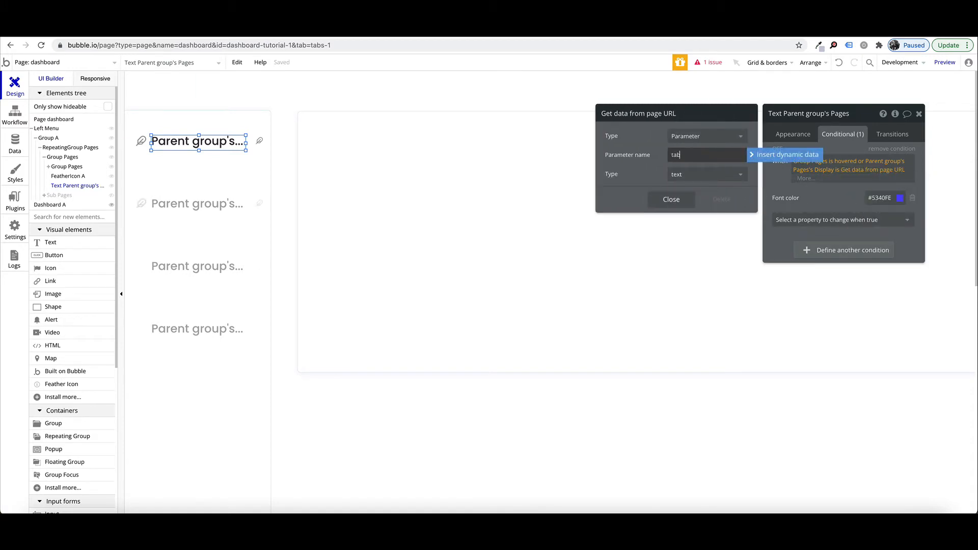
{"action": "type", "text": "tab"}
{"action": "left_click", "coordinate": [671, 199]}
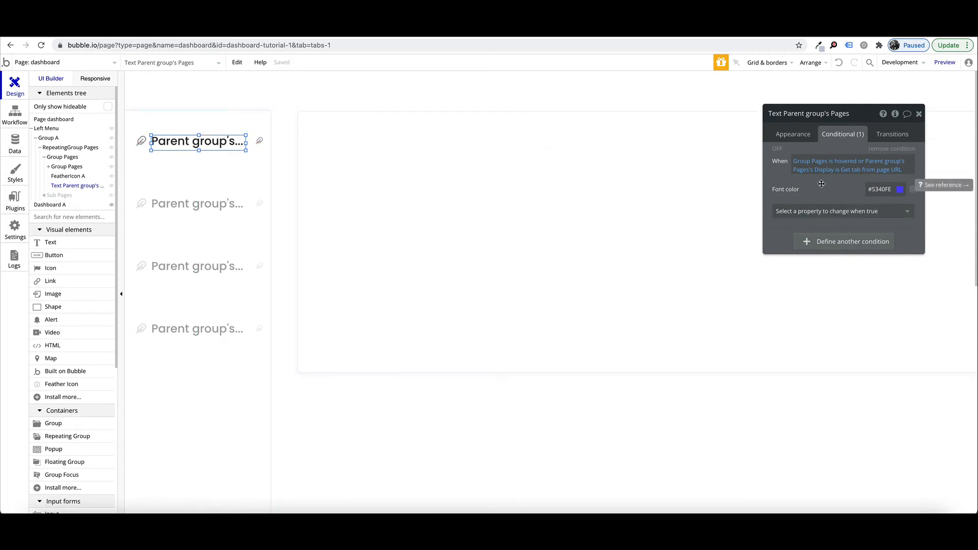
- Extend the menu item's left icon hover condition with "or Parent group's Pages's Display is Get tab from page URL"
{"action": "left_click", "coordinate": [140, 141]}
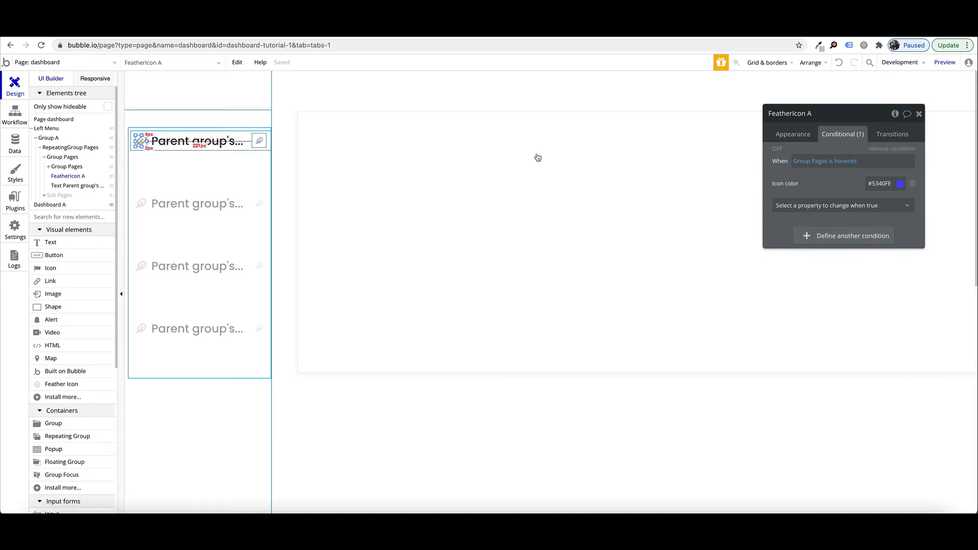
{"action": "left_click", "coordinate": [850, 162]}
{"action": "left_click", "coordinate": [877, 163]}
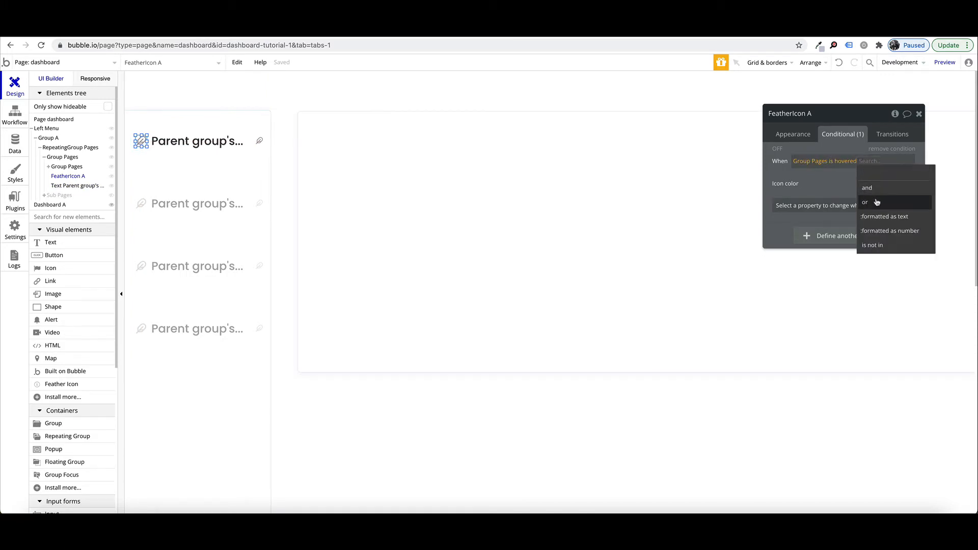
{"action": "left_click", "coordinate": [878, 203]}
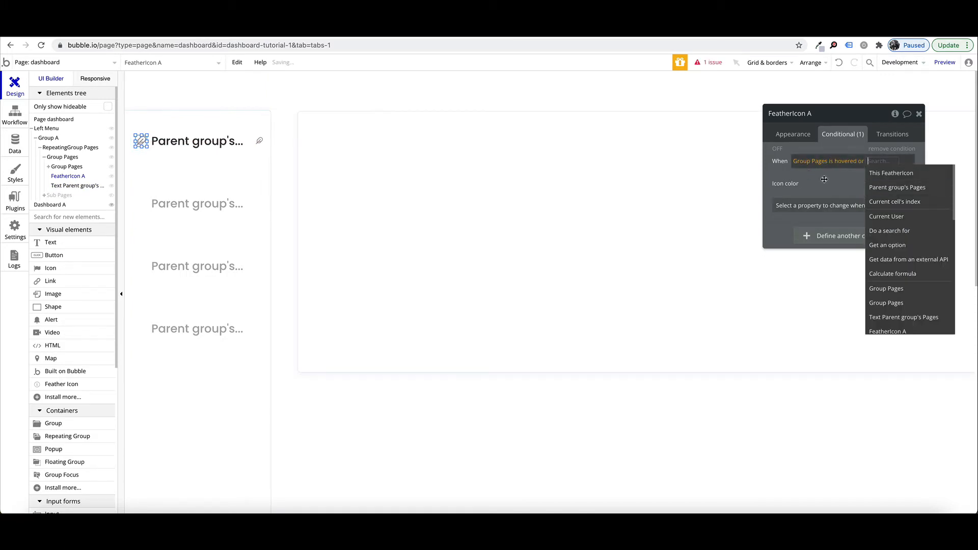
{"action": "left_click", "coordinate": [897, 187]}
{"action": "left_click", "coordinate": [834, 211]}
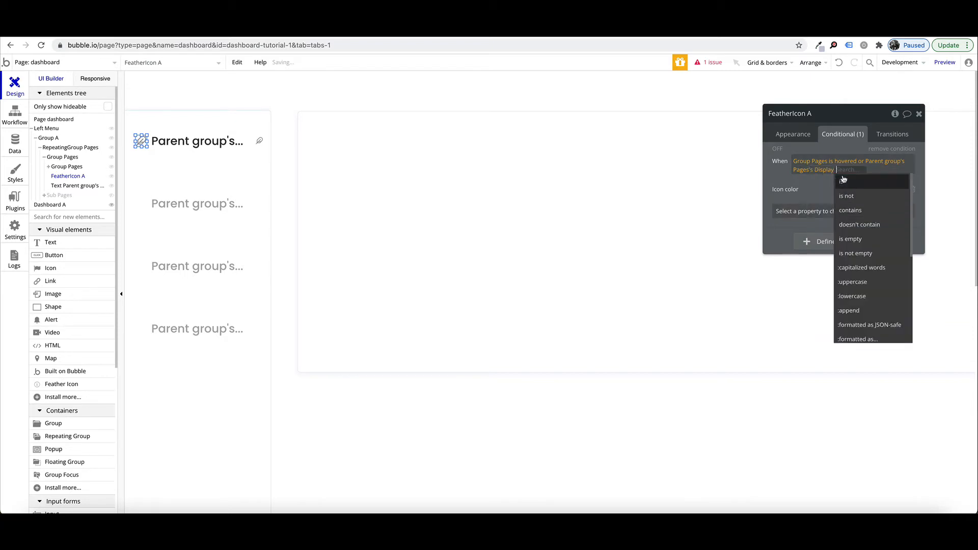
{"action": "left_click", "coordinate": [856, 182]}
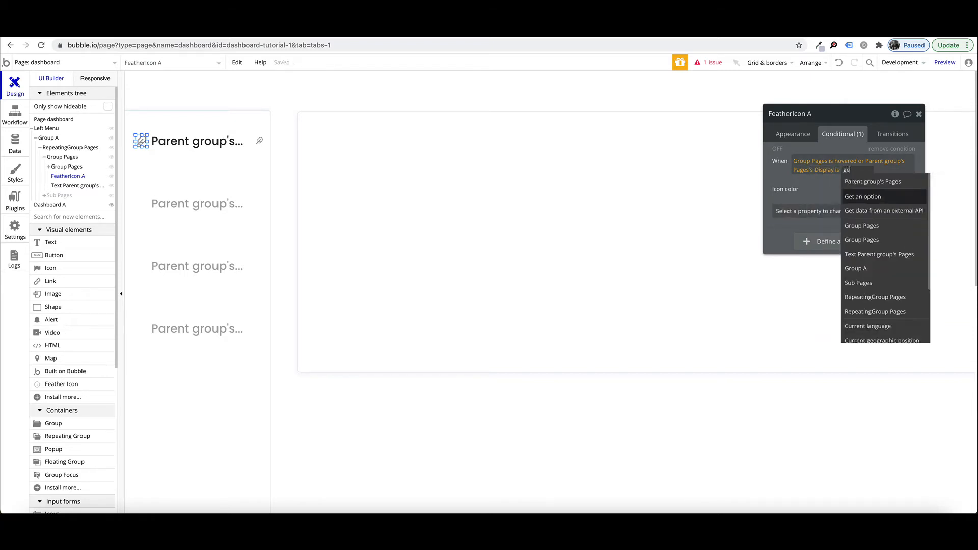
{"action": "type", "text": "get"}
{"action": "left_click", "coordinate": [865, 209]}
{"action": "left_click", "coordinate": [713, 157]}
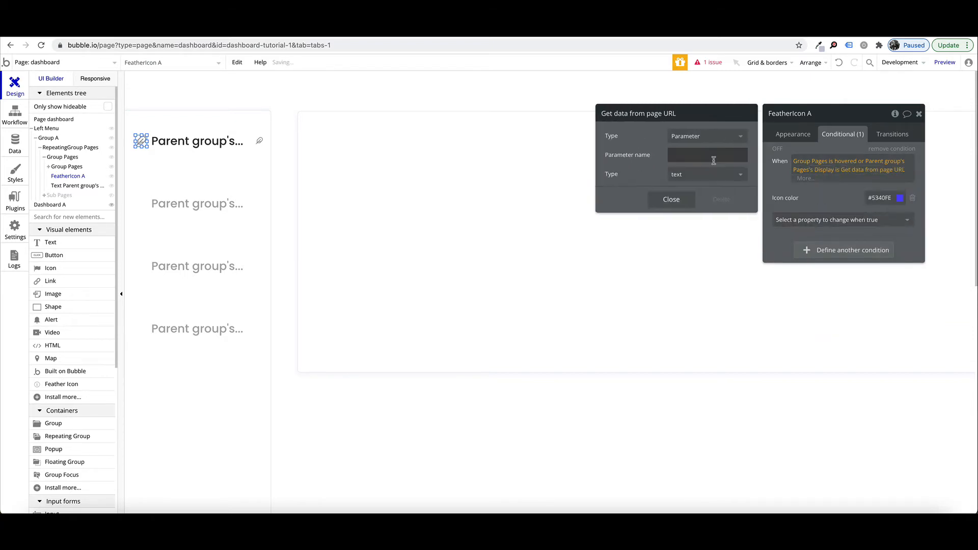
{"action": "left_click", "coordinate": [672, 200]}
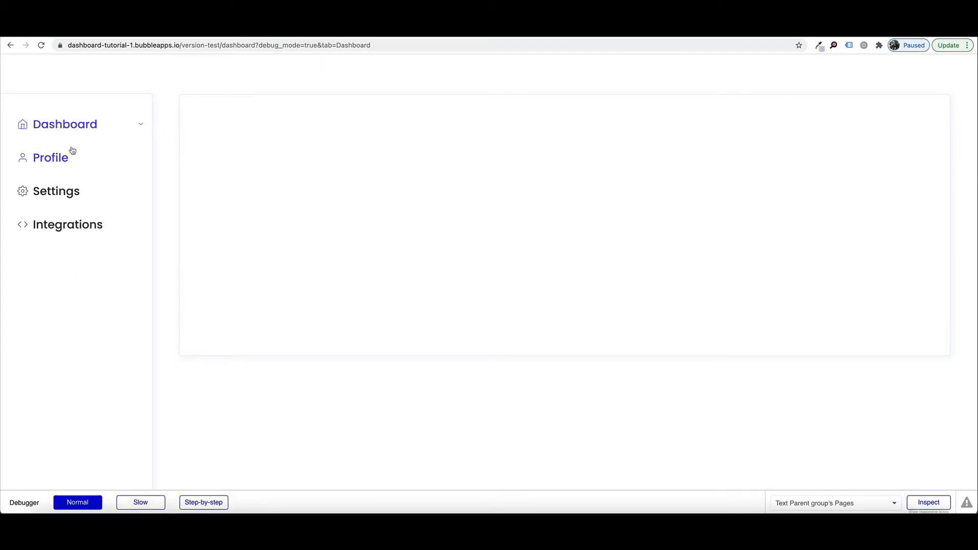
- Test the active menu highlight in the page preview by switching through Profile, Settings, Integrations and back to Dashboard
{"action": "left_click", "coordinate": [41, 156]}
{"action": "left_click", "coordinate": [55, 196]}
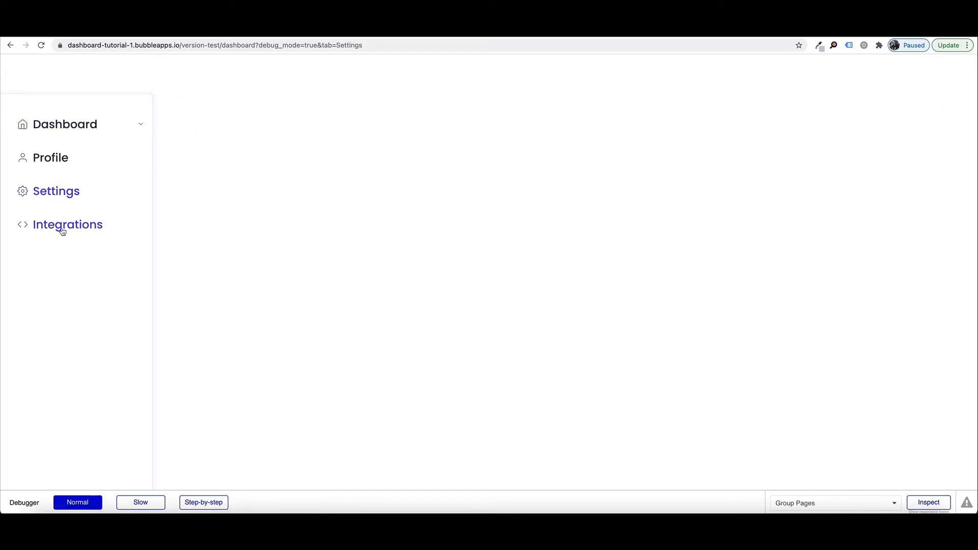
{"action": "left_click", "coordinate": [61, 227]}
{"action": "left_click", "coordinate": [86, 127]}
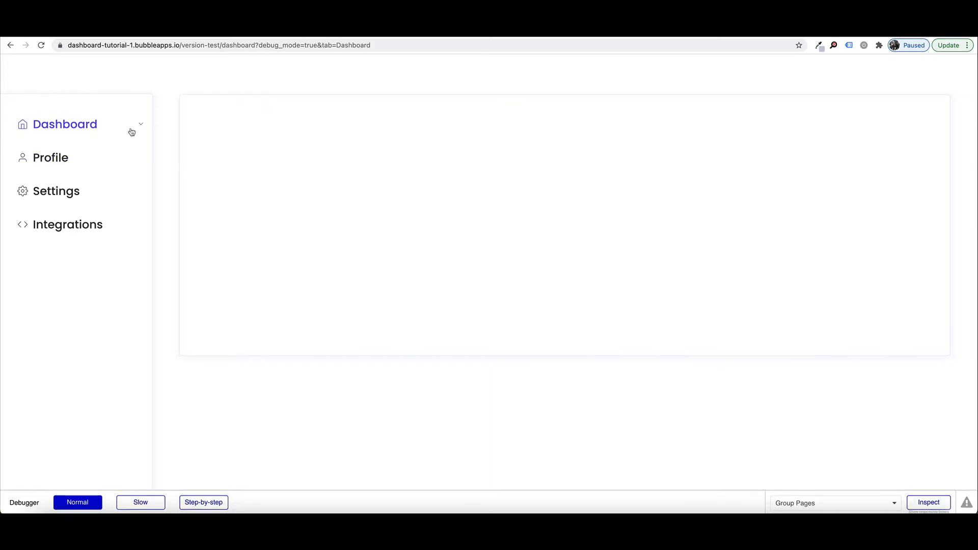
- Check the dashboard's responsiveness by narrowing the preview window and widening it back to full width
{"action": "left_click_drag", "start_coordinate": [976, 149], "coordinate": [150, 184]}
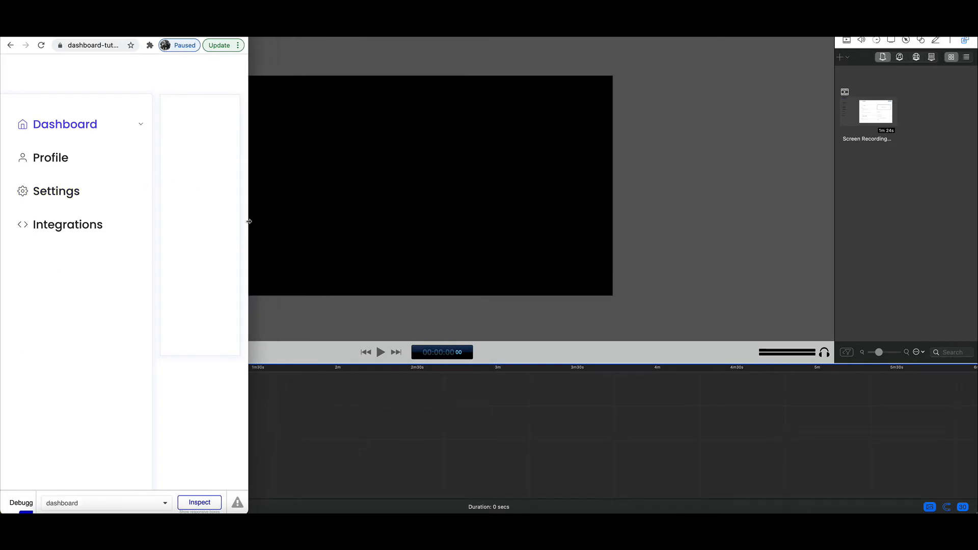
{"action": "mouse_move", "coordinate": [249, 221]}
{"action": "left_mouse_down"}
{"action": "mouse_move", "coordinate": [871, 236]}
{"action": "mouse_move", "coordinate": [977, 214]}
{"action": "mouse_move", "coordinate": [614, 223]}
{"action": "mouse_move", "coordinate": [231, 216]}
{"action": "left_mouse_up"}
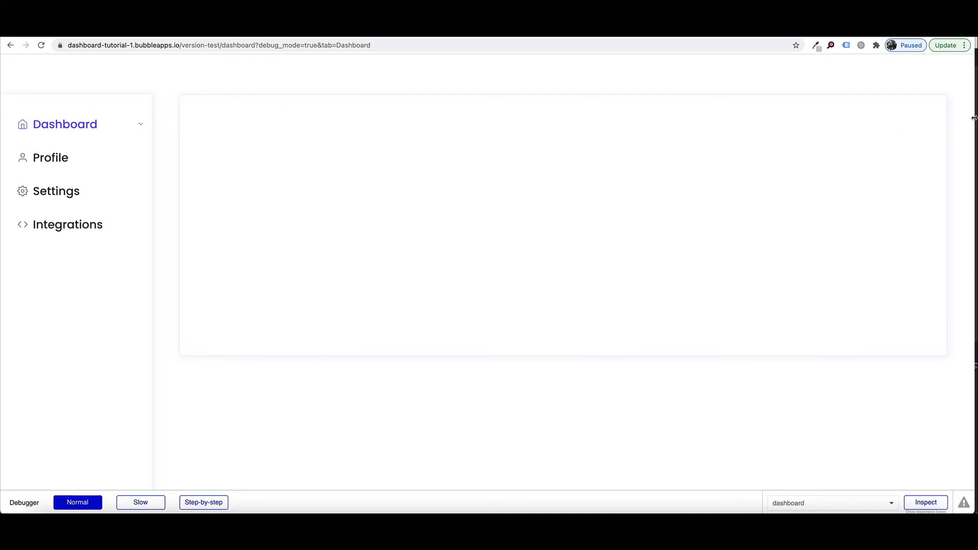
{"action": "left_click_drag", "start_coordinate": [974, 117], "coordinate": [977, 117]}
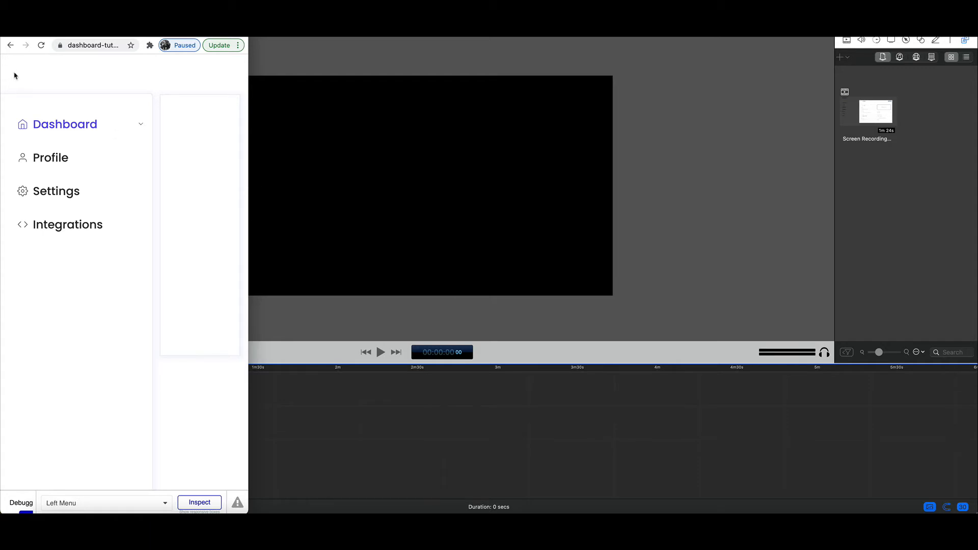
{"action": "left_click_drag", "start_coordinate": [248, 114], "coordinate": [977, 163]}
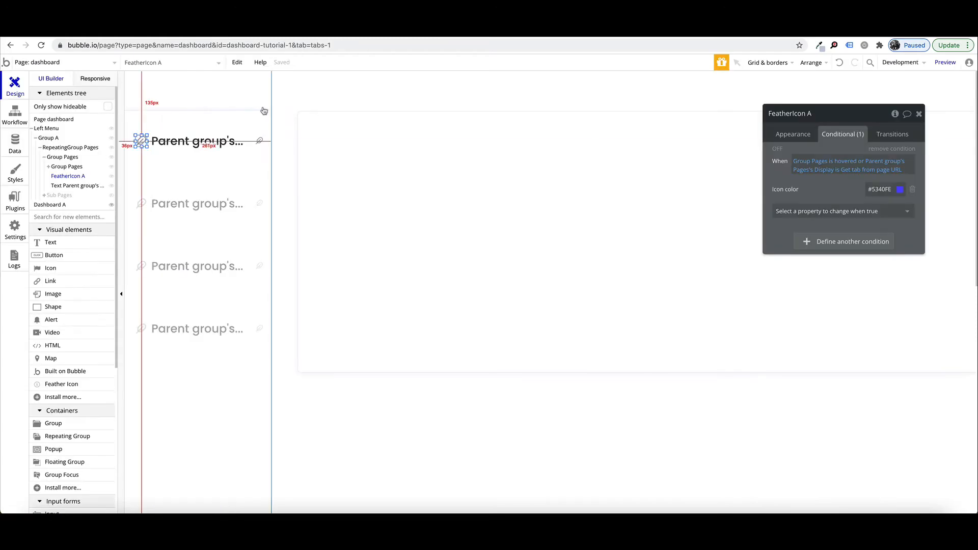
- Draw a floating group above the Dashboard element, about 384 px from the page's left edge and 3 px from its top
{"action": "left_click", "coordinate": [31, 130]}
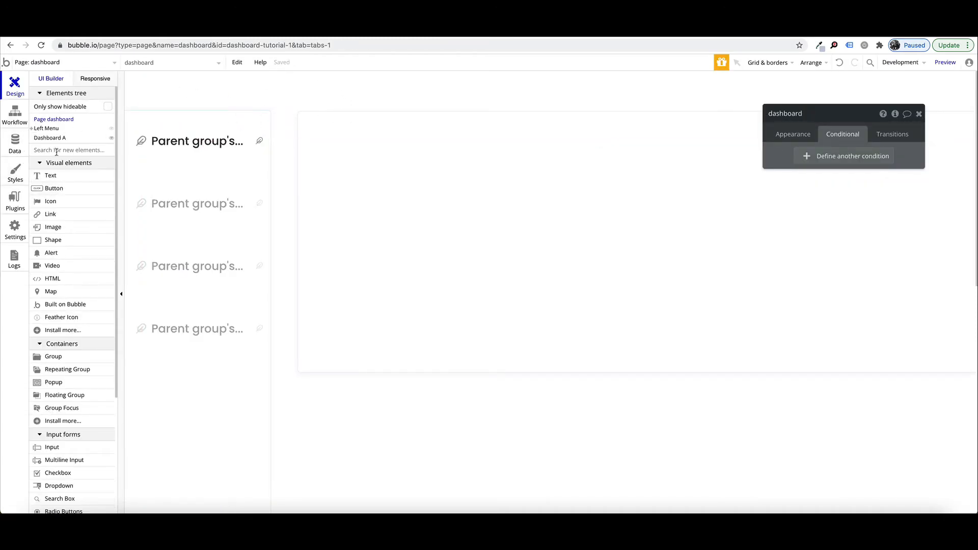
{"action": "type", "text": "fload"}
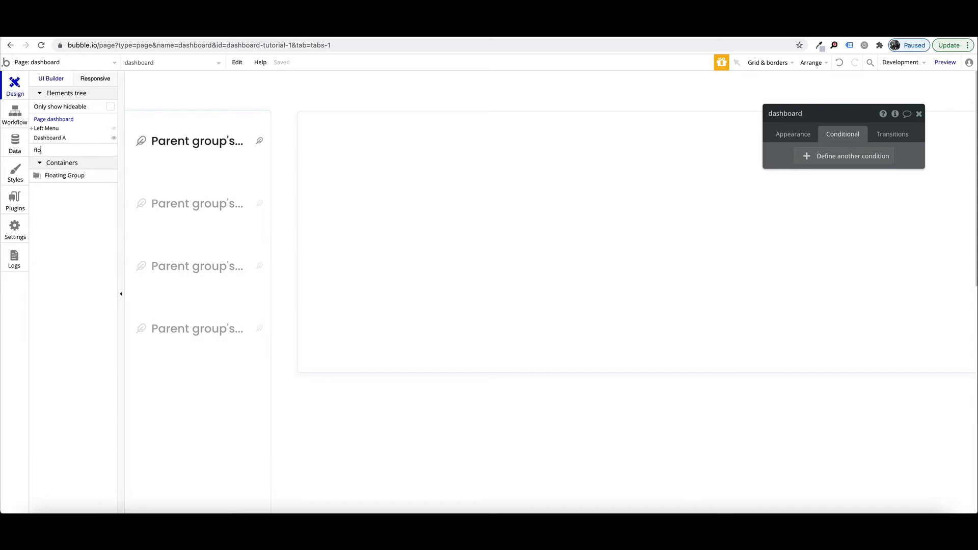
{"action": "key", "text": "BackSpace"}
{"action": "key", "text": "BackSpace"}
{"action": "left_click", "coordinate": [54, 177]}
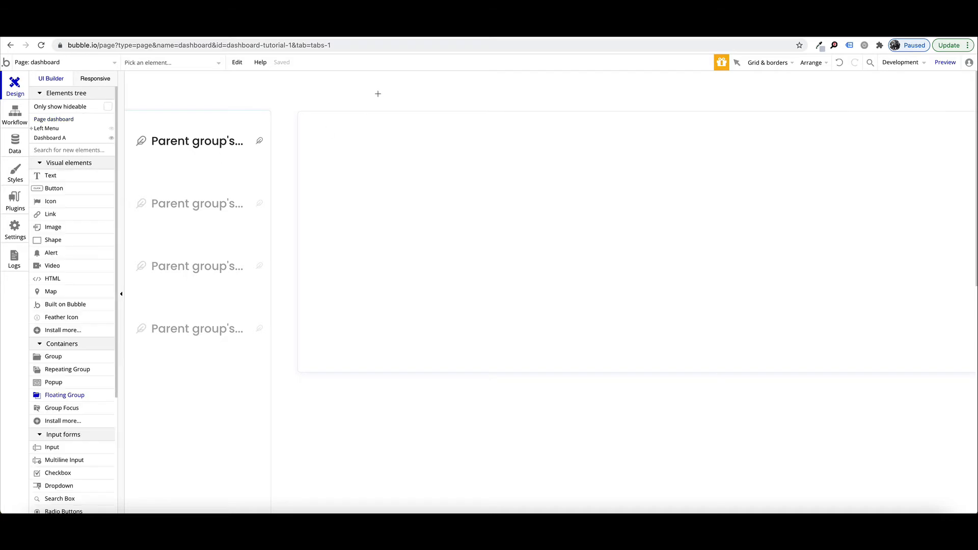
{"action": "left_click_drag", "start_coordinate": [302, 74], "coordinate": [765, 101]}
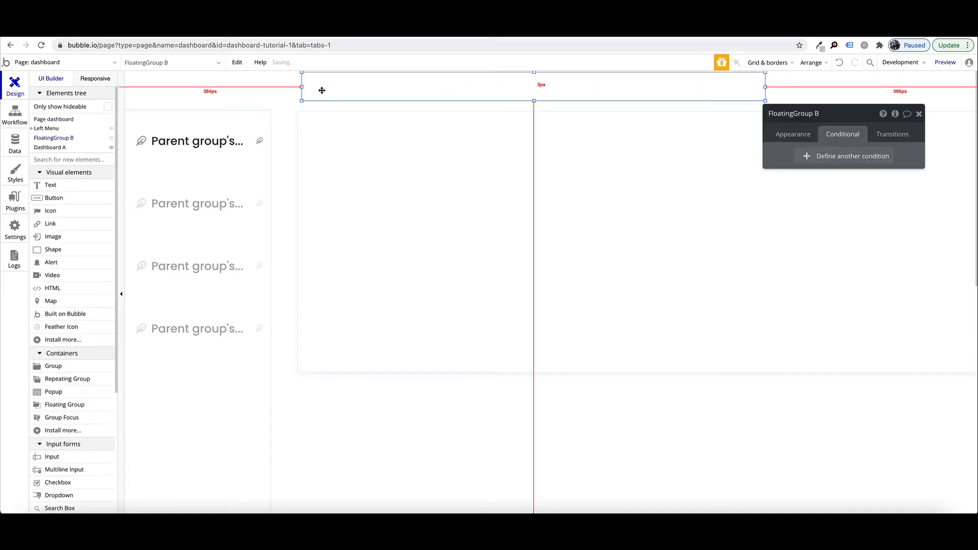
- Stretch the new floating group to the page's top edge and across the full page width
{"action": "left_click_drag", "start_coordinate": [301, 87], "coordinate": [125, 87]}
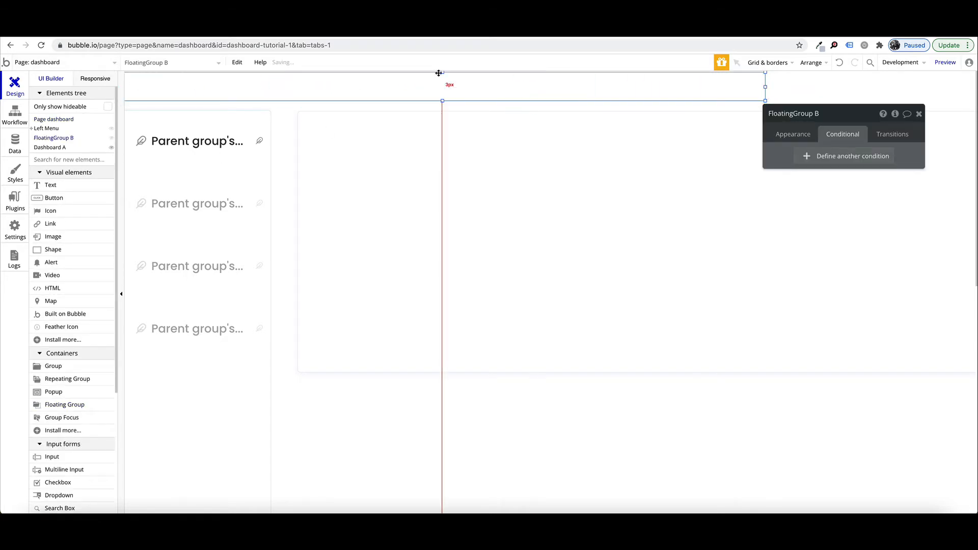
{"action": "left_click_drag", "start_coordinate": [439, 73], "coordinate": [441, 70]}
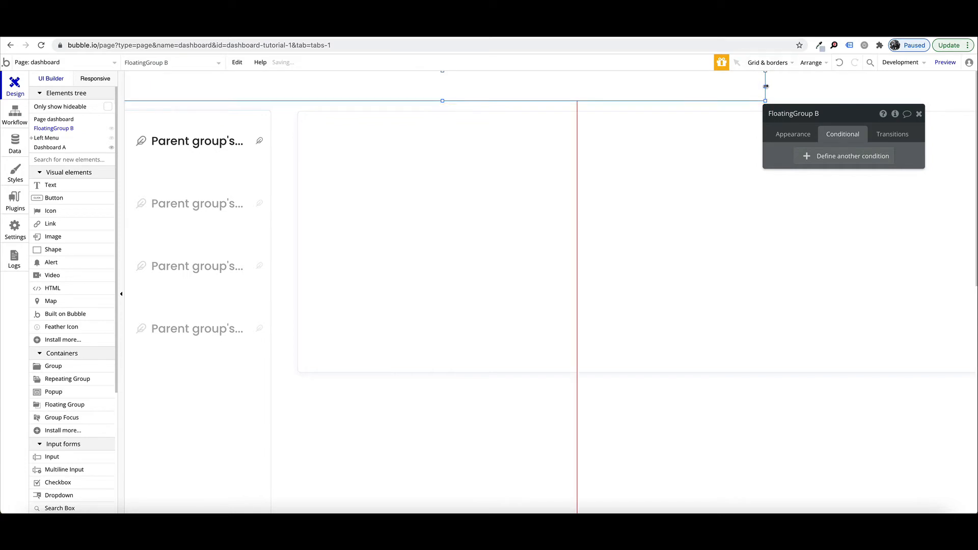
{"action": "left_click_drag", "start_coordinate": [766, 86], "coordinate": [976, 87]}
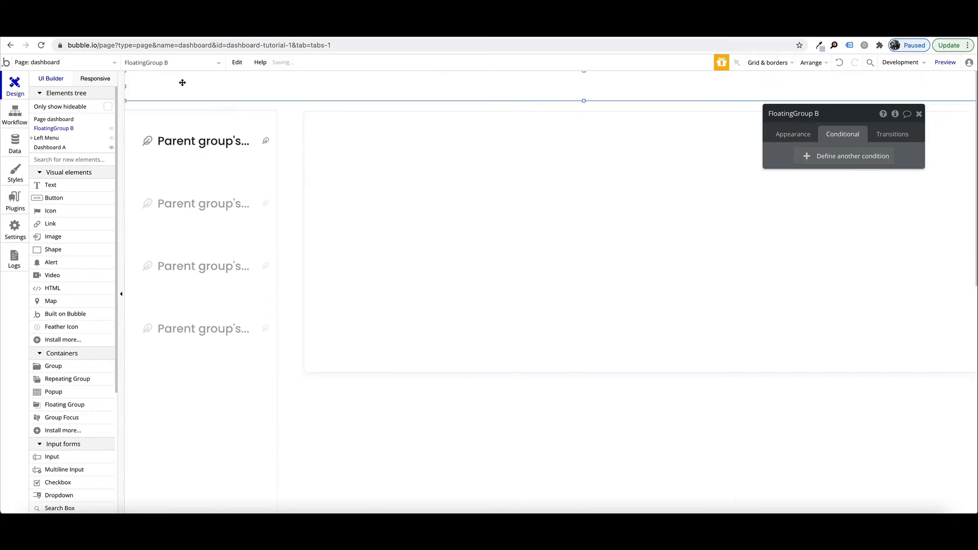
- Rename the new floating group as Header and give it an Outset shadow
{"action": "left_click", "coordinate": [790, 112]}
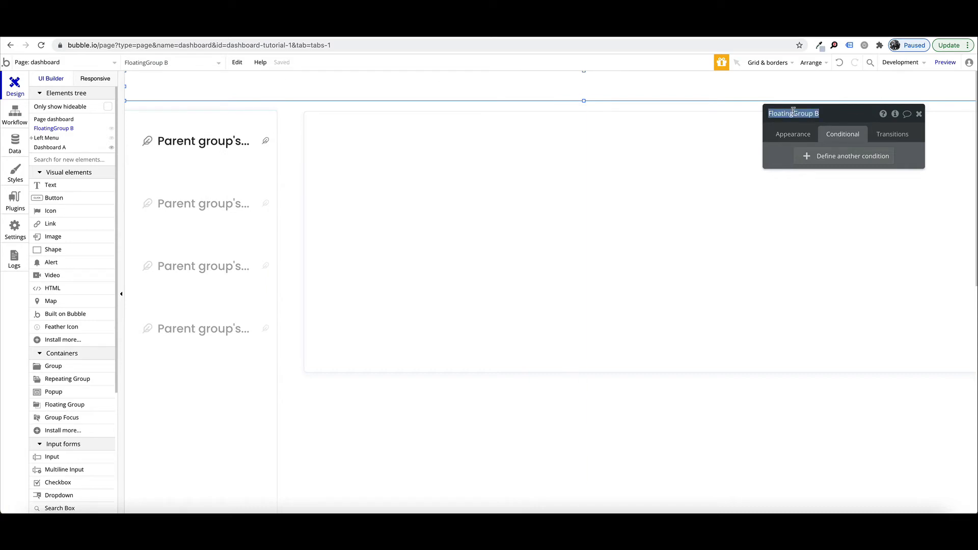
{"action": "type", "text": "Header"}
{"action": "left_click", "coordinate": [791, 137]}
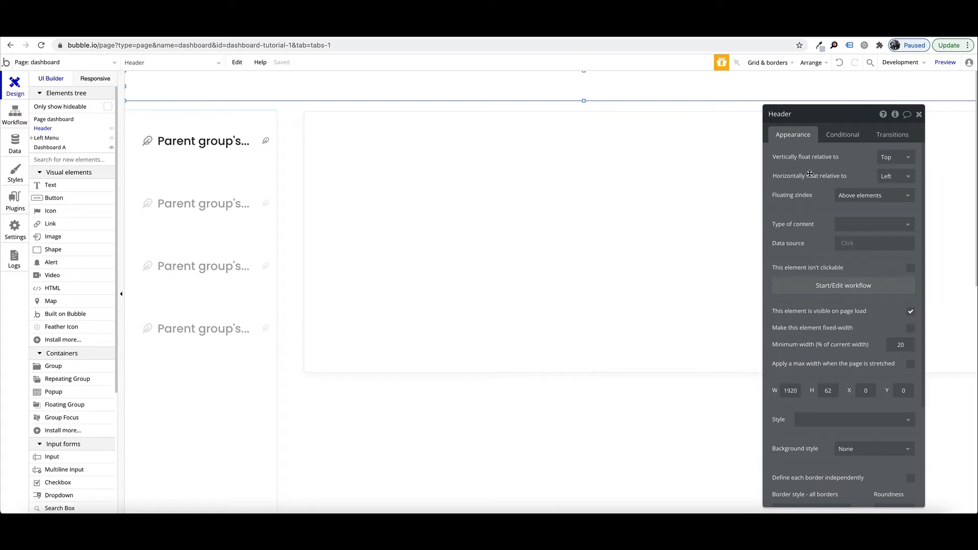
{"action": "scroll", "coordinate": [807, 242], "scroll_direction": "down", "scroll_amount": 3}
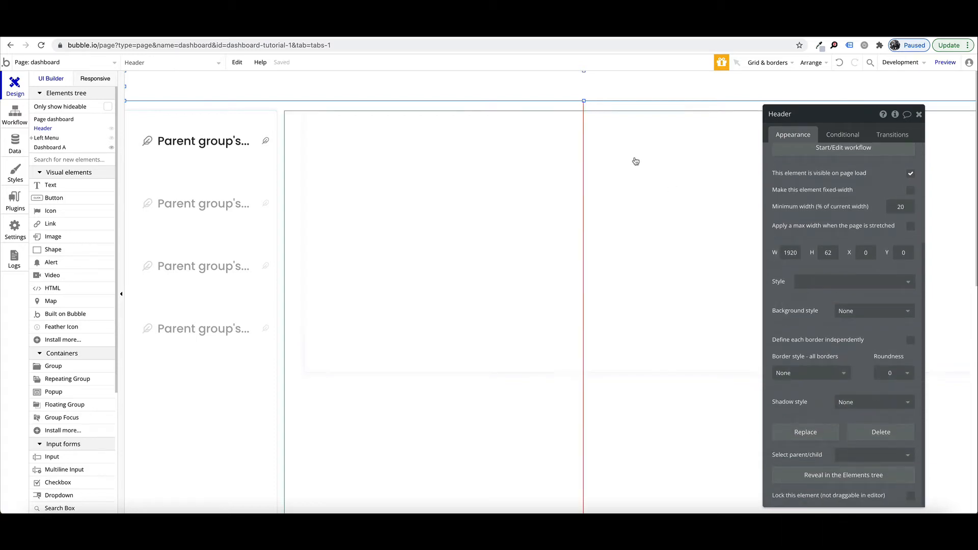
{"action": "left_click", "coordinate": [827, 284]}
{"action": "left_click", "coordinate": [784, 303]}
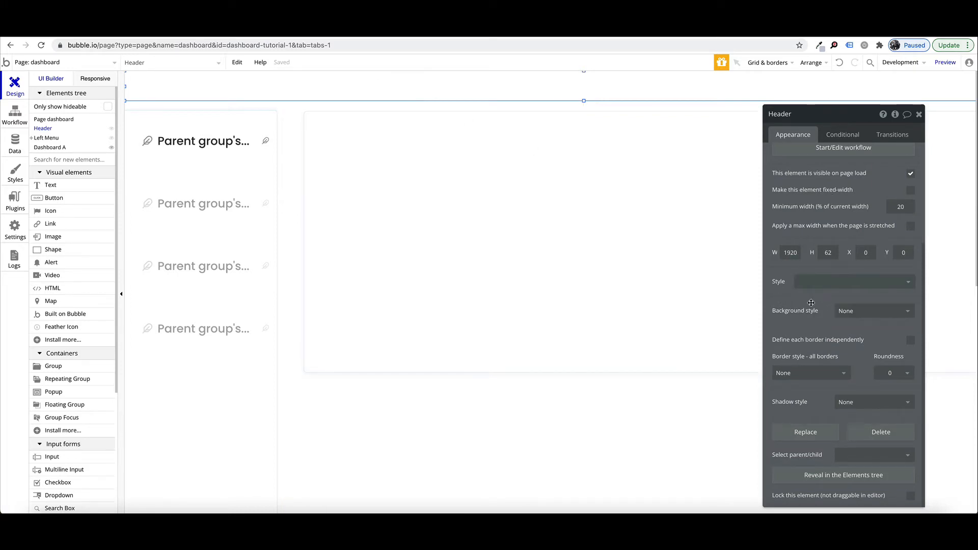
{"action": "left_click", "coordinate": [857, 407]}
{"action": "left_click", "coordinate": [848, 432]}
{"action": "scroll", "coordinate": [821, 409], "scroll_direction": "down", "scroll_amount": 3}
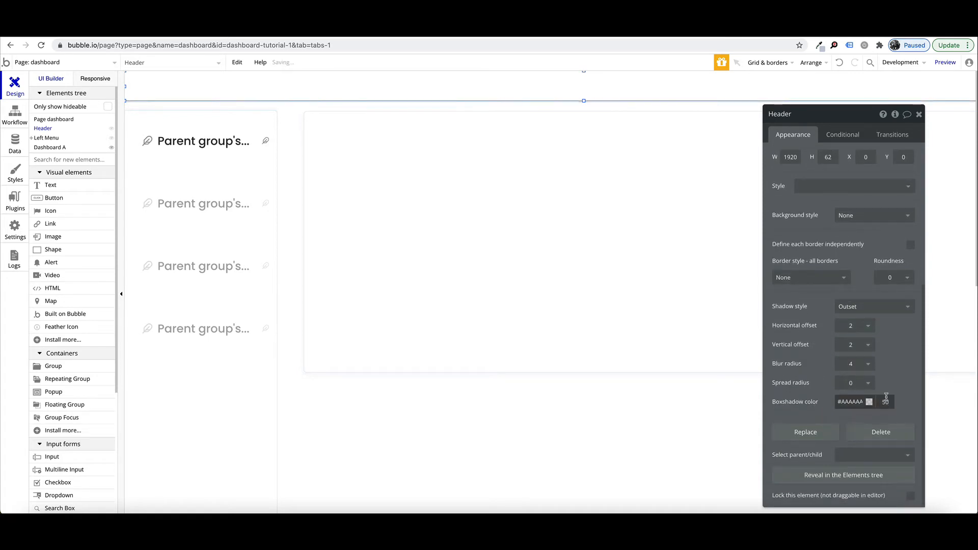
{"action": "left_click", "coordinate": [292, 114]}
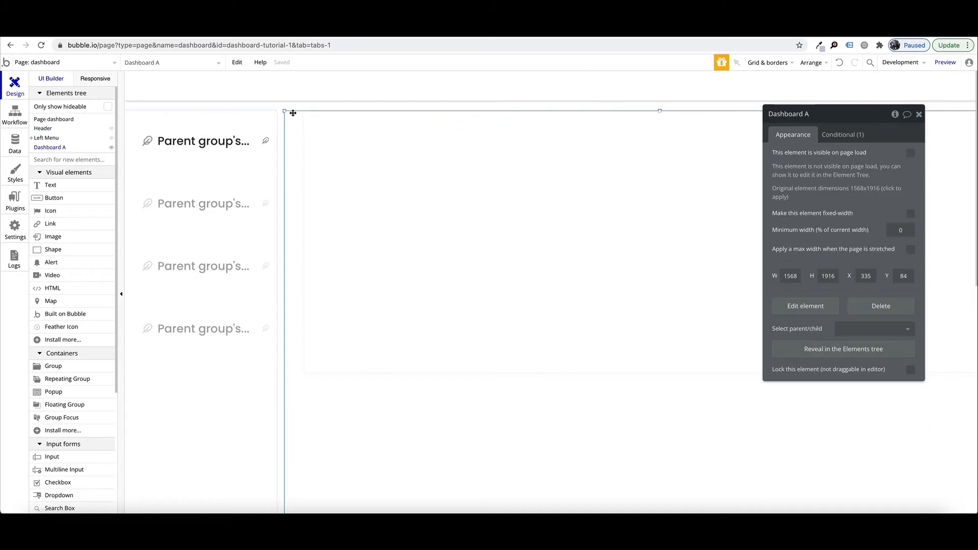
- Place the Logo.png image inside the header, about 163 by 48 px, 47 px from its left edge and 7 px from its top
{"action": "left_click", "coordinate": [198, 80]}
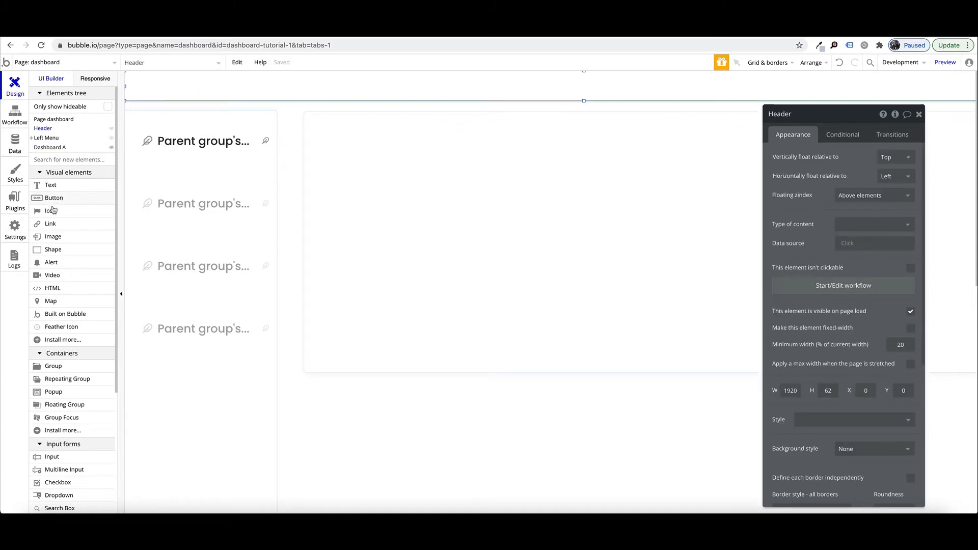
{"action": "left_click", "coordinate": [52, 236]}
{"action": "left_click_drag", "start_coordinate": [147, 76], "coordinate": [236, 94]}
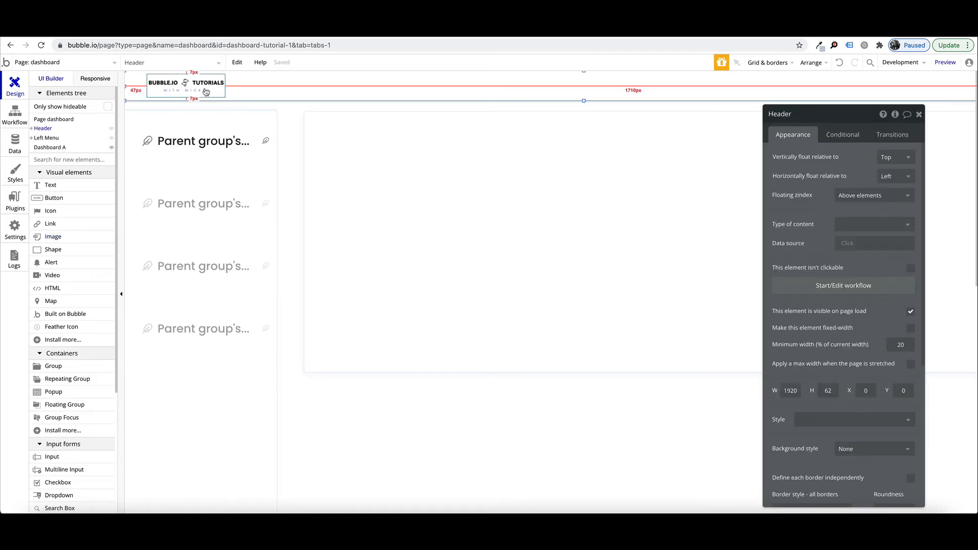
{"action": "left_click", "coordinate": [206, 91]}
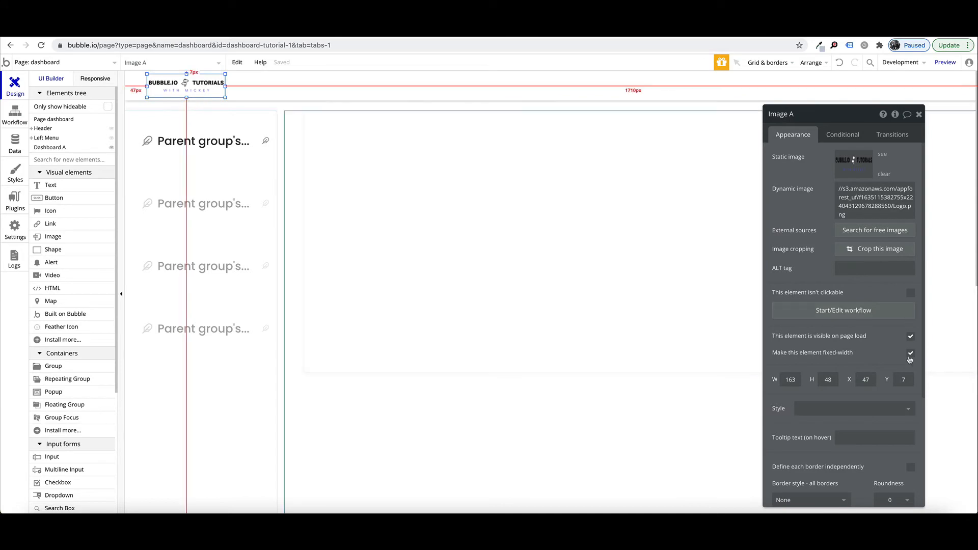
- Check how the floating header behaves in the page preview by scrolling the dashboard down and back up
{"action": "left_click", "coordinate": [295, 32]}
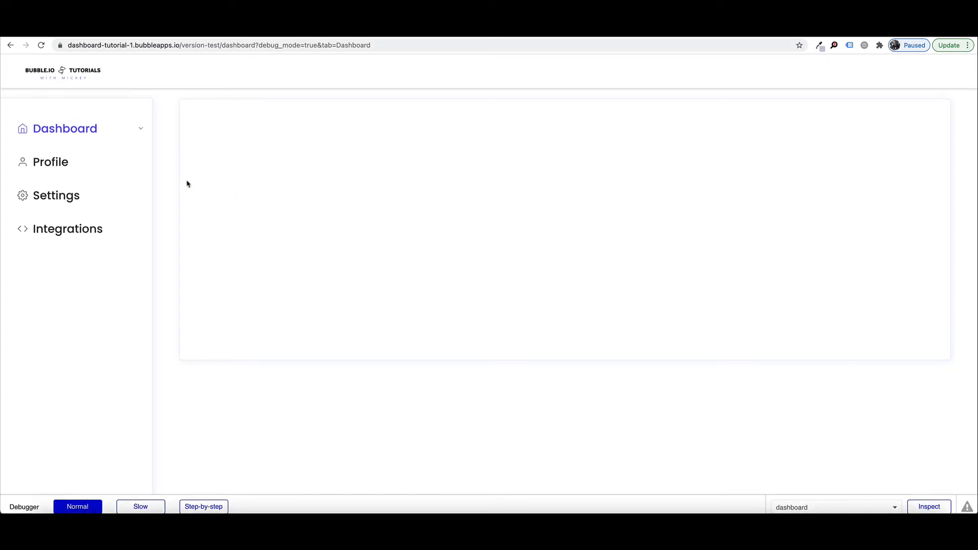
{"action": "scroll", "coordinate": [295, 199], "scroll_direction": "down", "scroll_amount": 5}
{"action": "scroll", "coordinate": [288, 183], "scroll_direction": "up", "scroll_amount": 5}
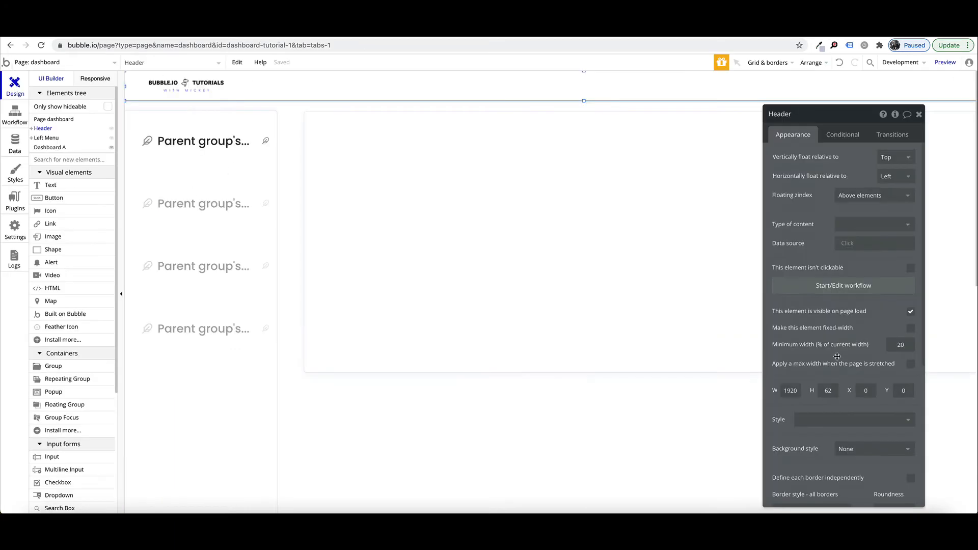
- Set the header's background style to Flat color with #FFFFFF
{"action": "scroll", "coordinate": [837, 357], "scroll_direction": "down", "scroll_amount": 3}
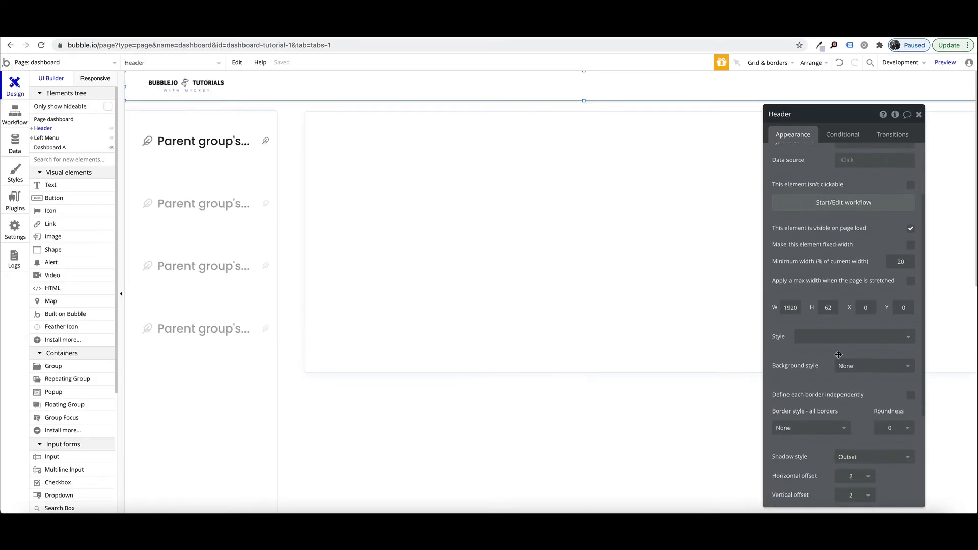
{"action": "left_click", "coordinate": [876, 366]}
{"action": "left_click", "coordinate": [872, 380]}
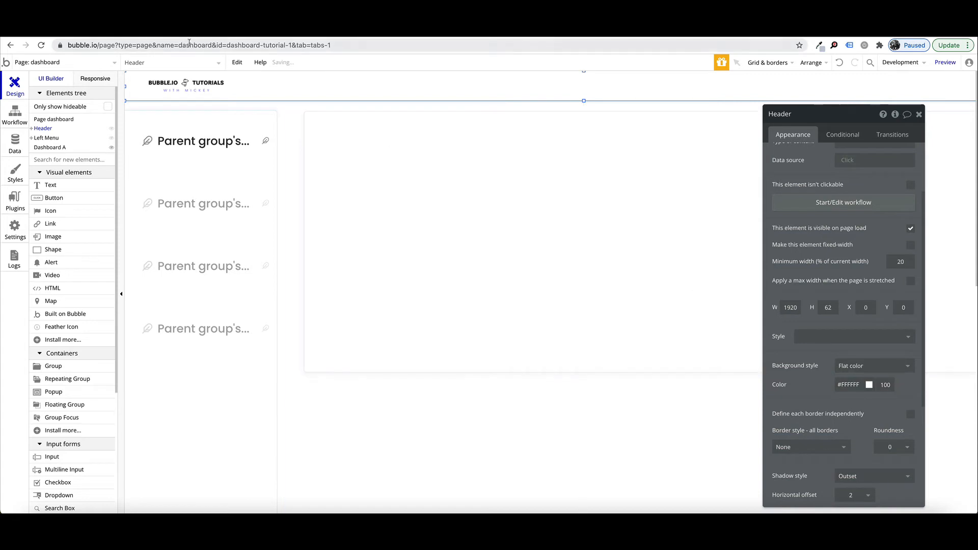
- Reload the page preview and test the header by switching to Profile and back to Dashboard, narrowing the window and restoring its width
{"action": "left_click", "coordinate": [292, 32]}
{"action": "key", "text": "super+r"}
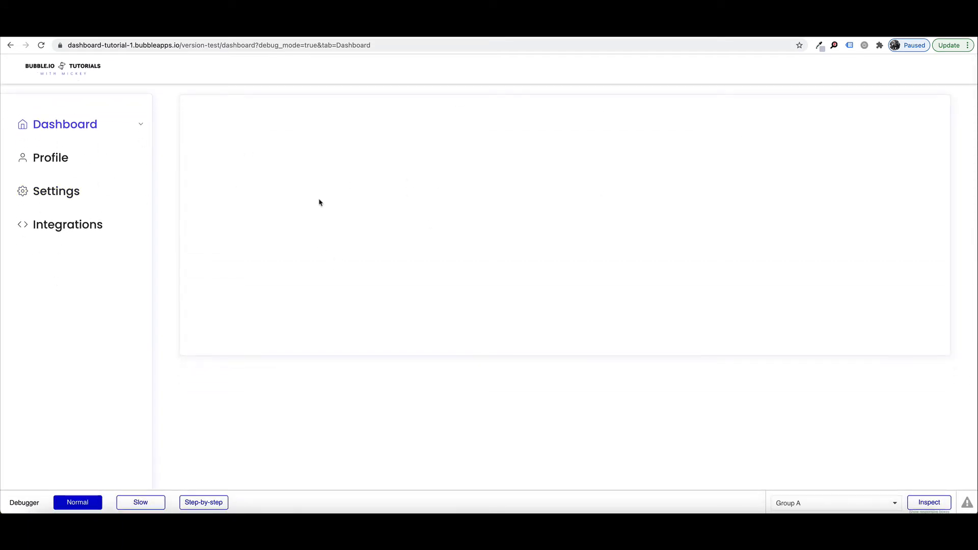
{"action": "left_click", "coordinate": [50, 158]}
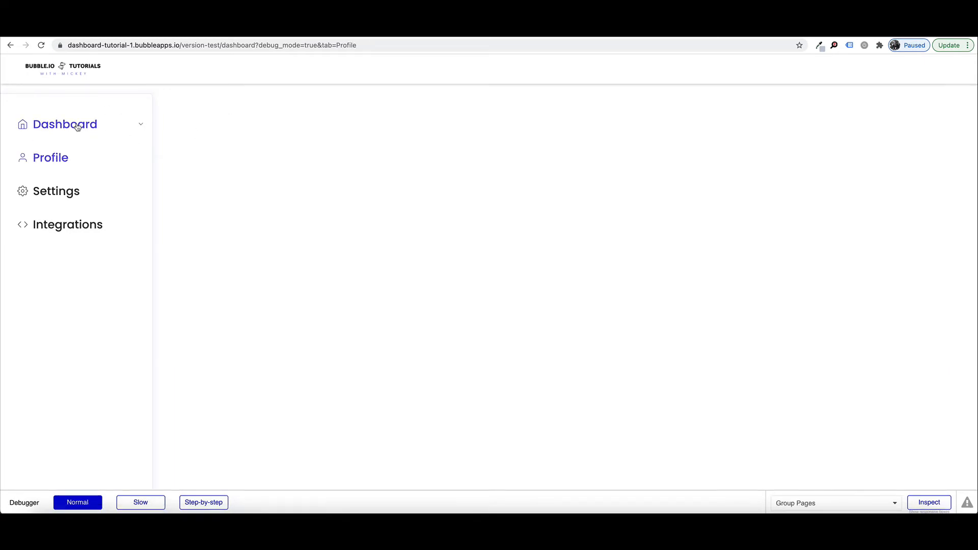
{"action": "left_click", "coordinate": [78, 127]}
{"action": "left_click_drag", "start_coordinate": [976, 126], "coordinate": [94, 146]}
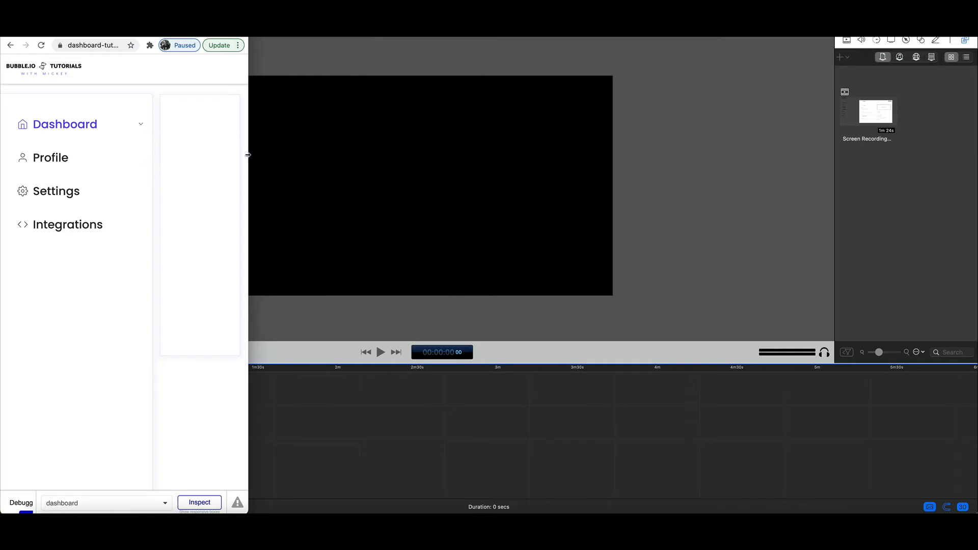
{"action": "left_click_drag", "start_coordinate": [248, 152], "coordinate": [976, 211]}
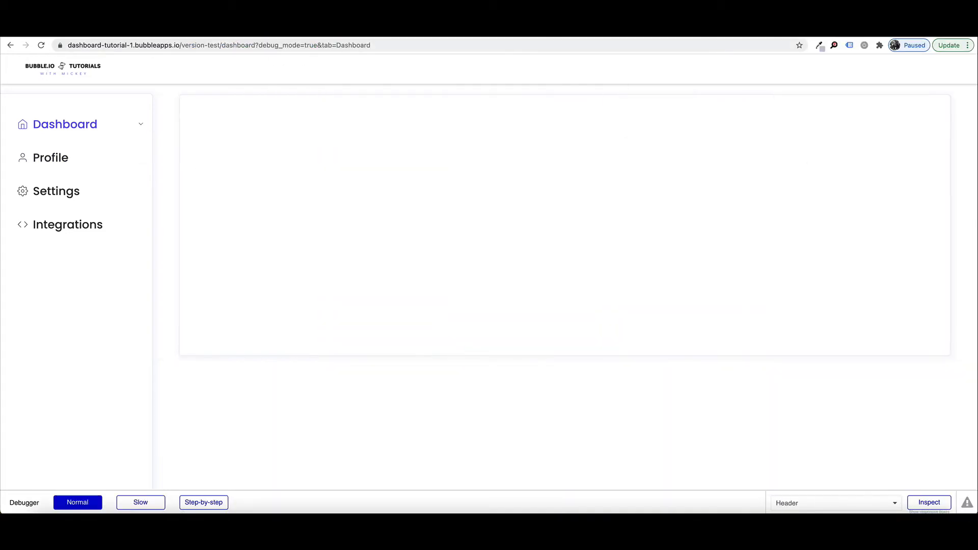
- Find the Slidebar Menu plugin by searching the plugin library for "slid" and install it
{"action": "left_click", "coordinate": [219, 29]}
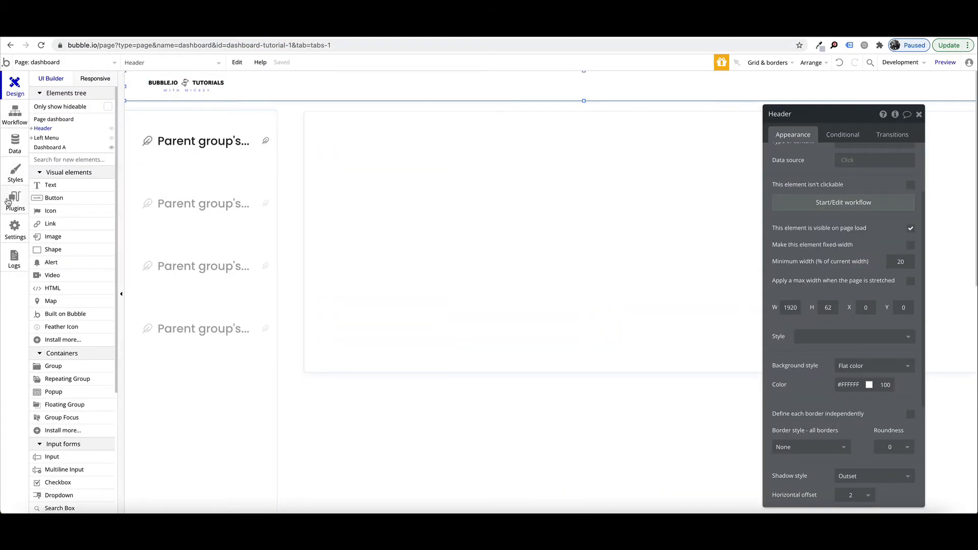
{"action": "left_click", "coordinate": [8, 202]}
{"action": "left_click", "coordinate": [935, 90]}
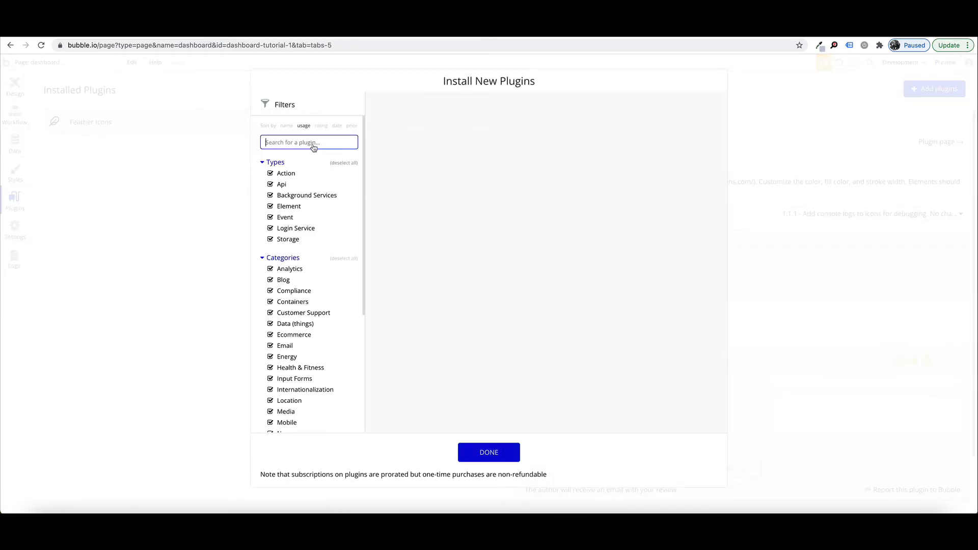
{"action": "type", "text": "slid"}
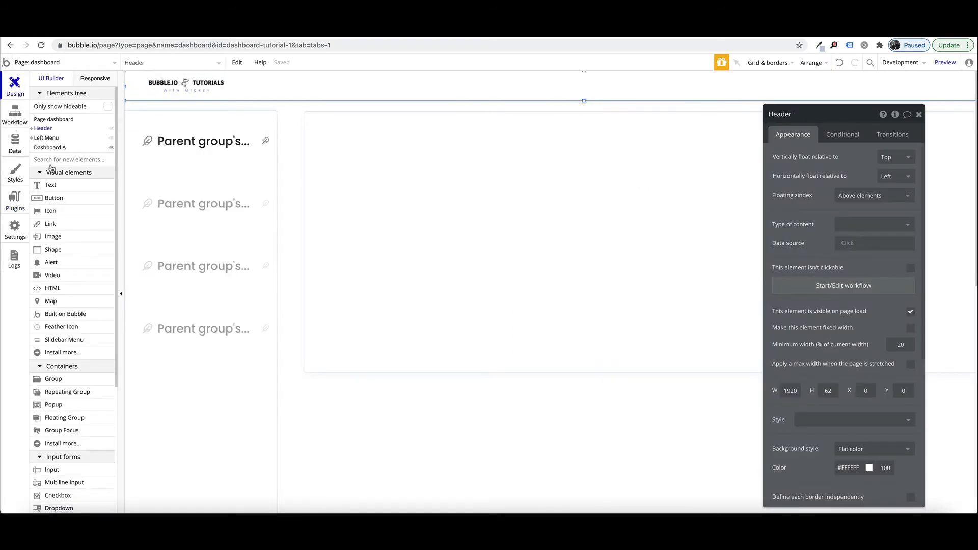
- Add a Slidebar Menu element of about 28 by 29 px to the header and move the logo to its right
{"action": "type", "text": "slid"}
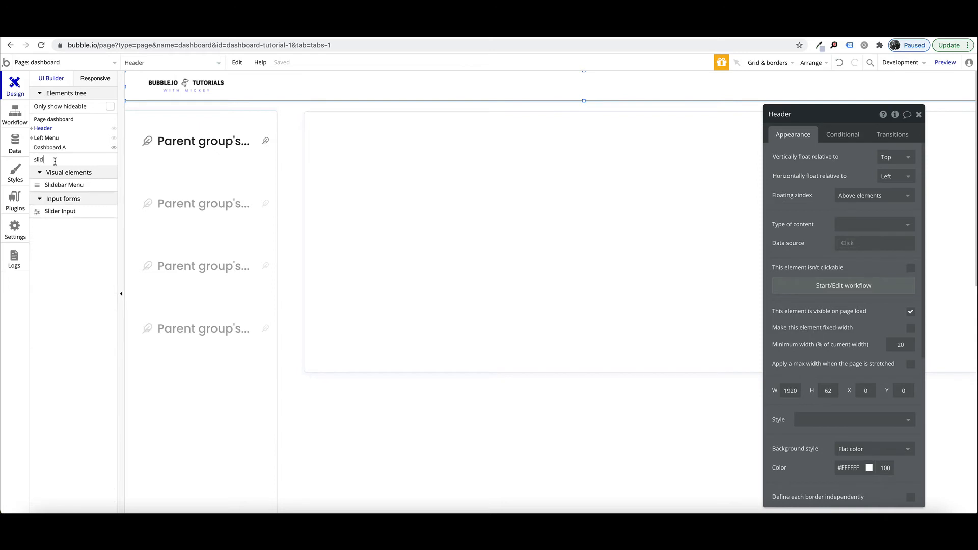
{"action": "left_click", "coordinate": [57, 185]}
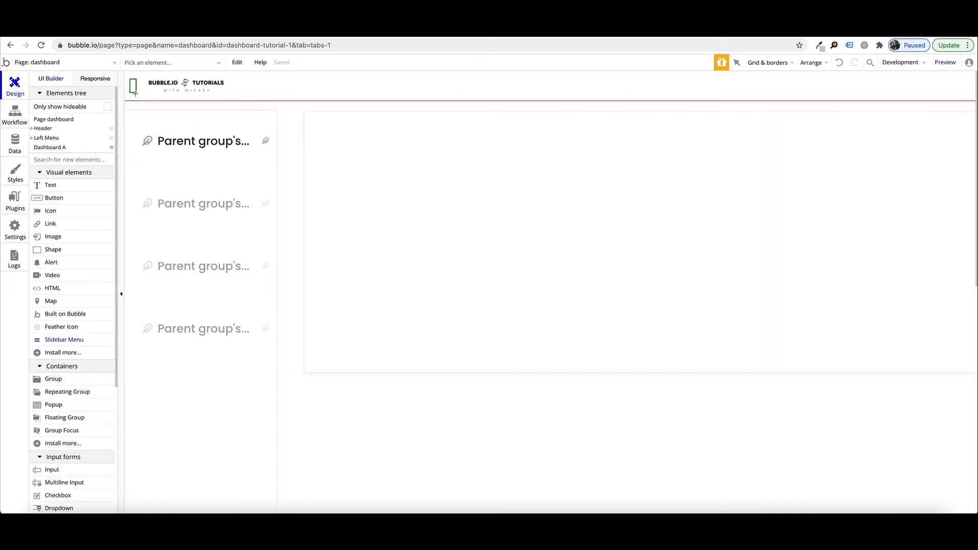
{"action": "left_click_drag", "start_coordinate": [135, 94], "coordinate": [184, 89]}
{"action": "left_click", "coordinate": [141, 90]}
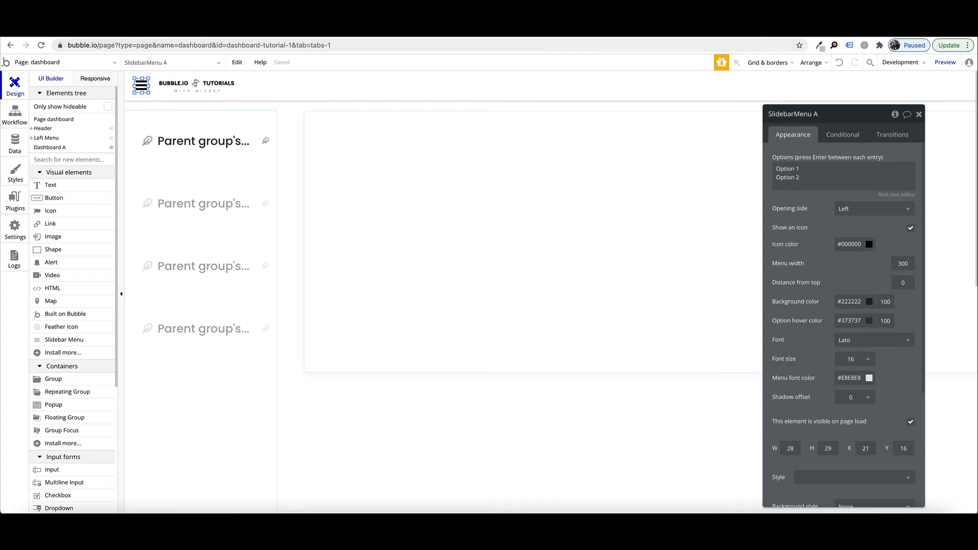
- Reload the page preview and test opening and closing the slidebar menu from its header icon
{"action": "left_click", "coordinate": [302, 33]}
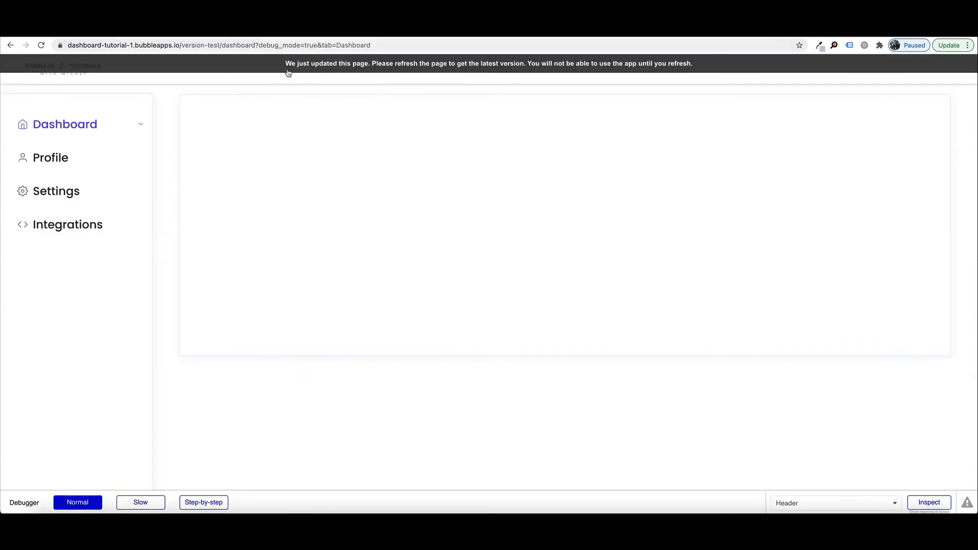
{"action": "key", "text": "super+r"}
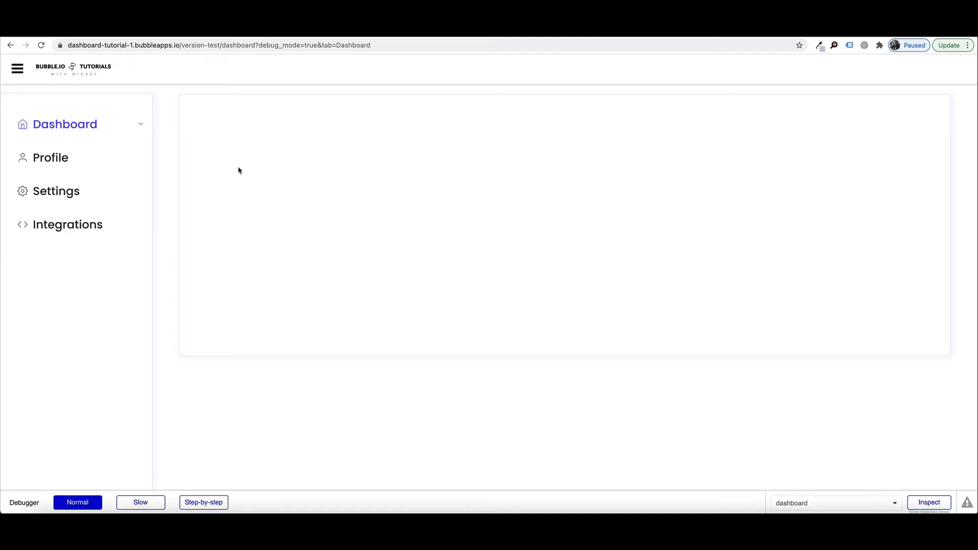
{"action": "left_click", "coordinate": [17, 70]}
{"action": "left_click", "coordinate": [238, 76]}
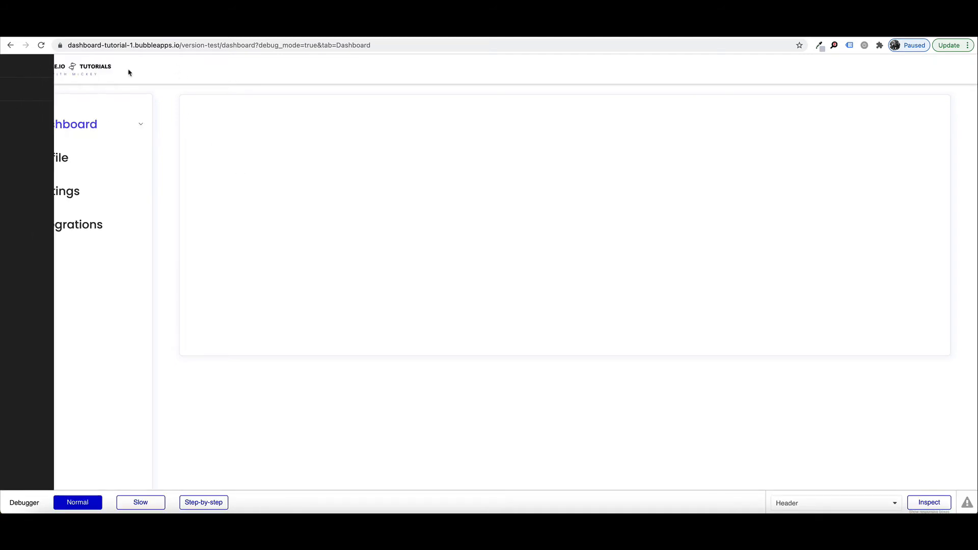
- Make the Slidebar Menu element not visible on page load
{"action": "key", "text": "ctrl+shift+Tab"}
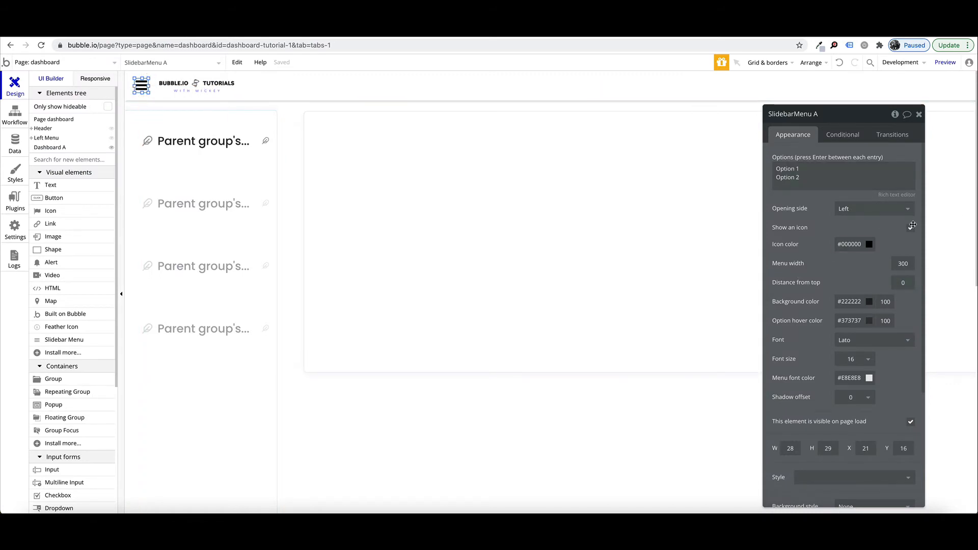
{"action": "scroll", "coordinate": [814, 283], "scroll_direction": "down", "scroll_amount": 2}
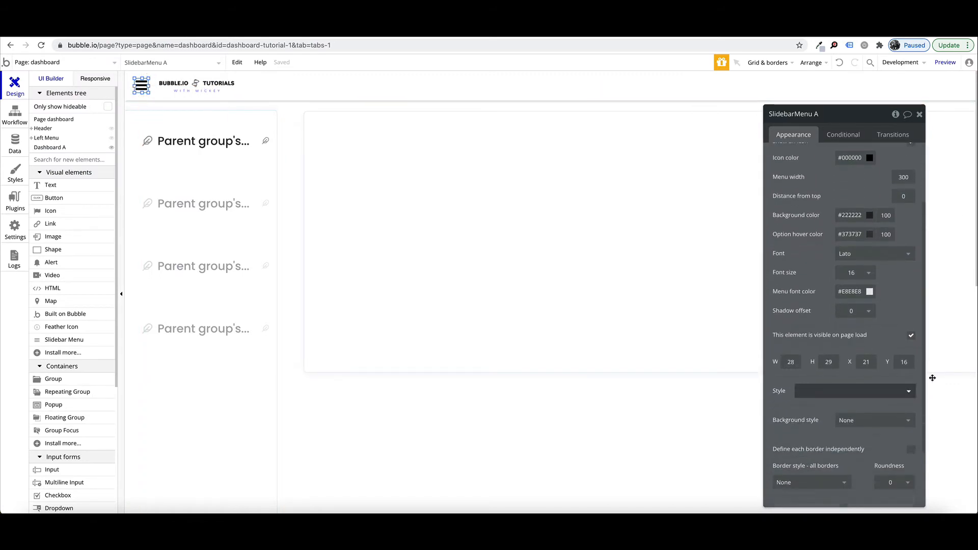
{"action": "left_click", "coordinate": [912, 328]}
{"action": "scroll", "coordinate": [801, 245], "scroll_direction": "up", "scroll_amount": 2}
- Add a condition to the Slidebar Menu that makes it visible when Current page width ≤ 920
{"action": "left_click", "coordinate": [844, 134]}
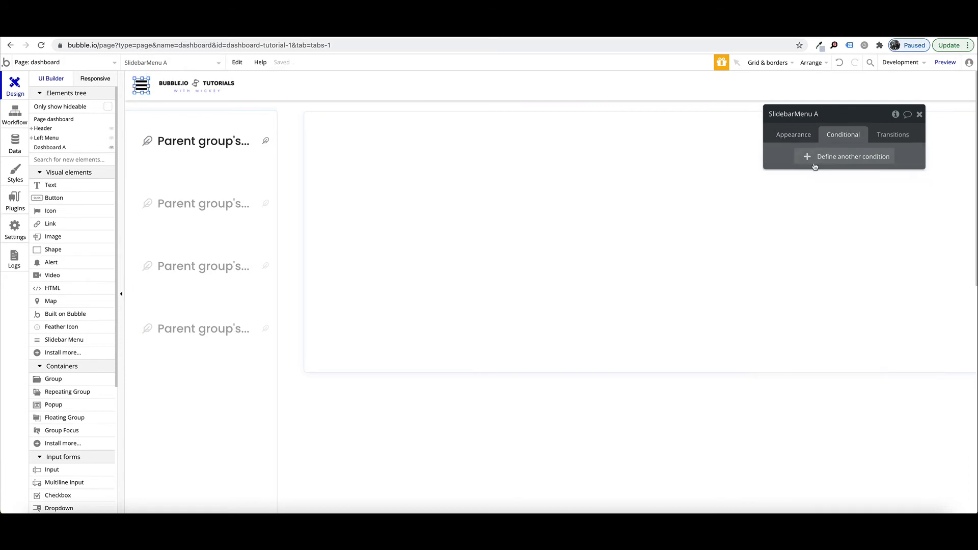
{"action": "left_click", "coordinate": [787, 157]}
{"action": "left_click", "coordinate": [804, 161]}
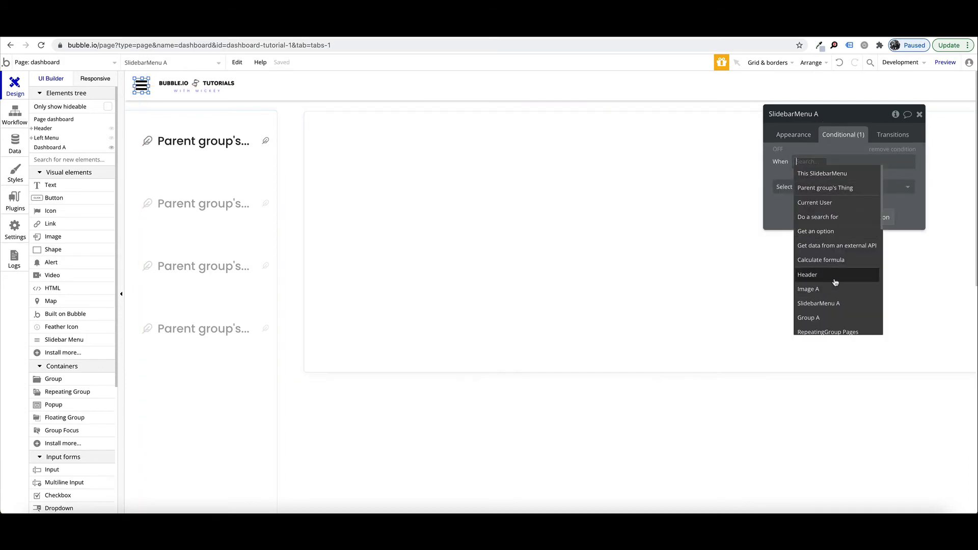
{"action": "type", "text": "wi"}
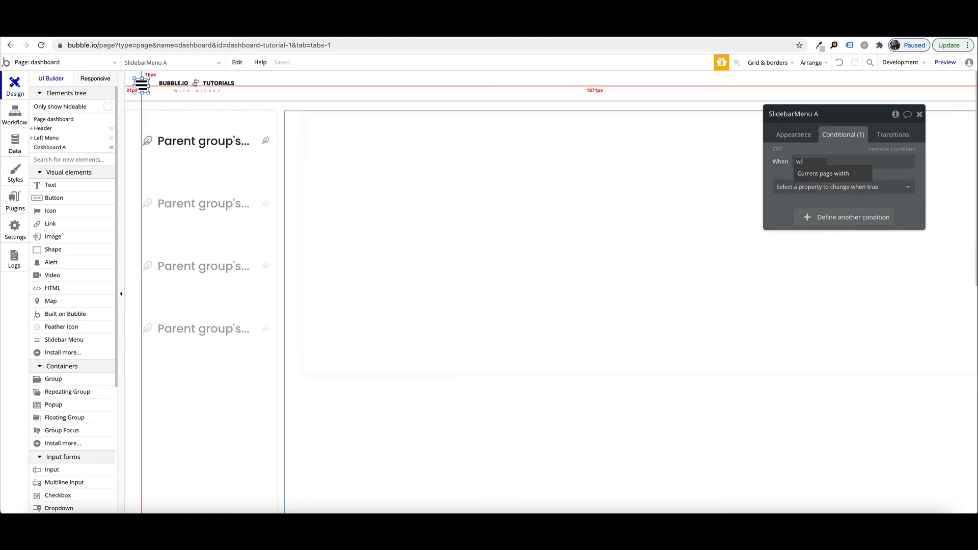
{"action": "left_click", "coordinate": [831, 173]}
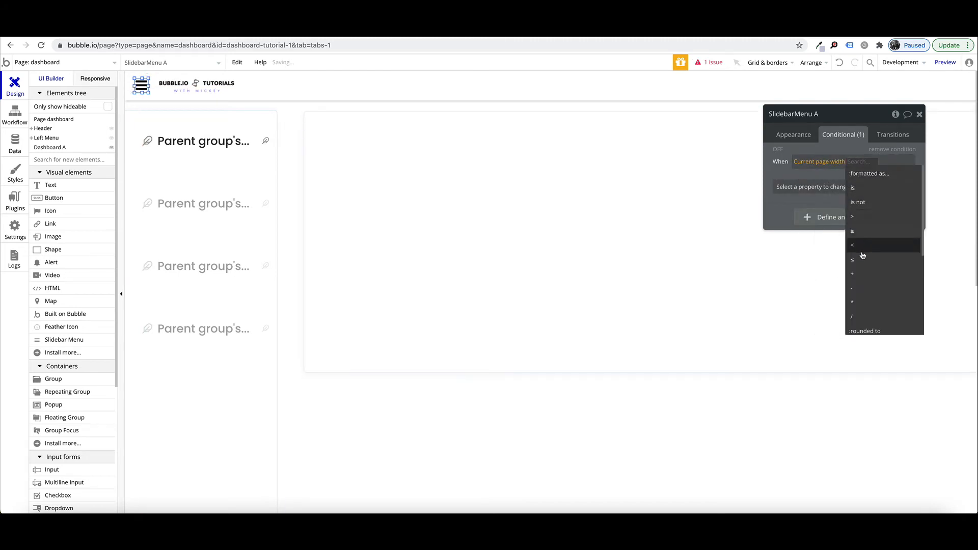
{"action": "left_click", "coordinate": [862, 262]}
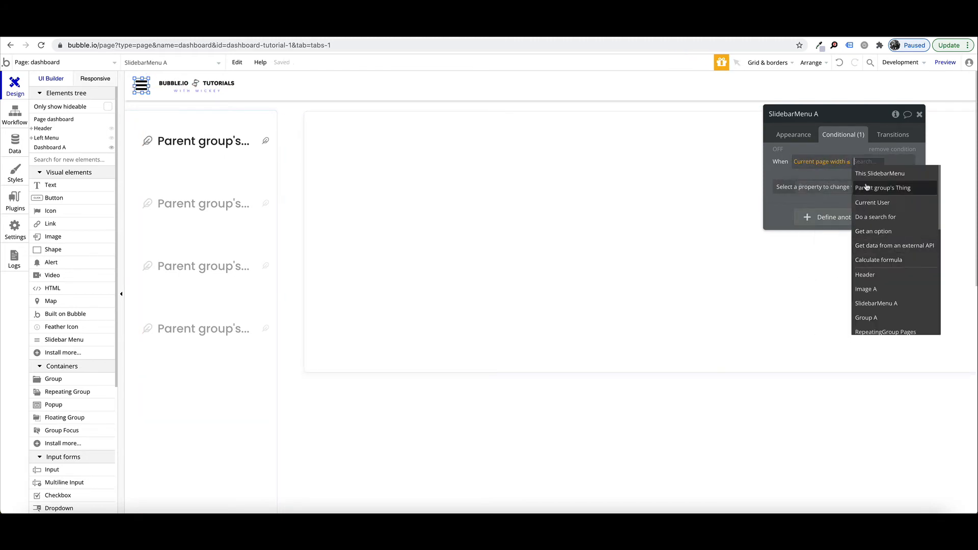
{"action": "type", "text": "920"}
{"action": "key", "text": "Return"}
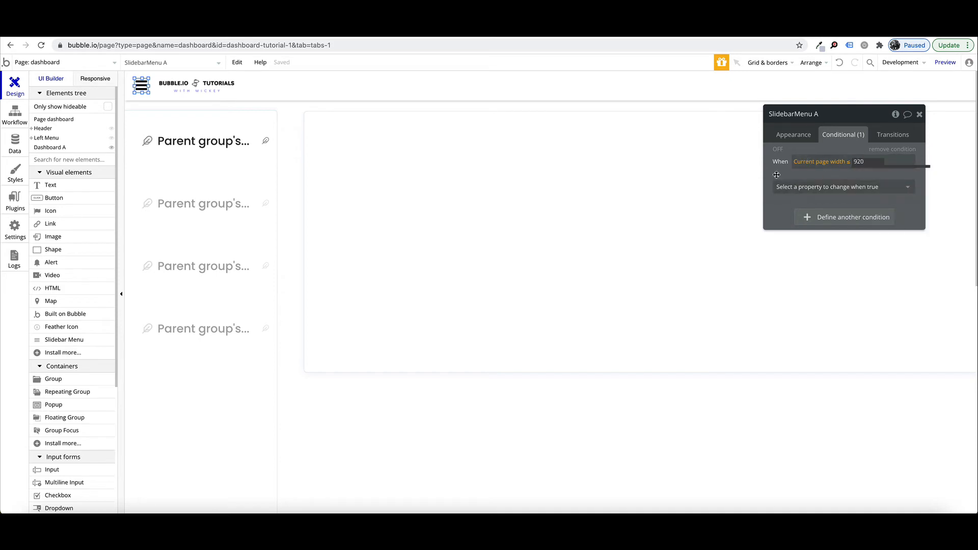
{"action": "left_click", "coordinate": [805, 188]}
{"action": "left_click", "coordinate": [805, 217]}
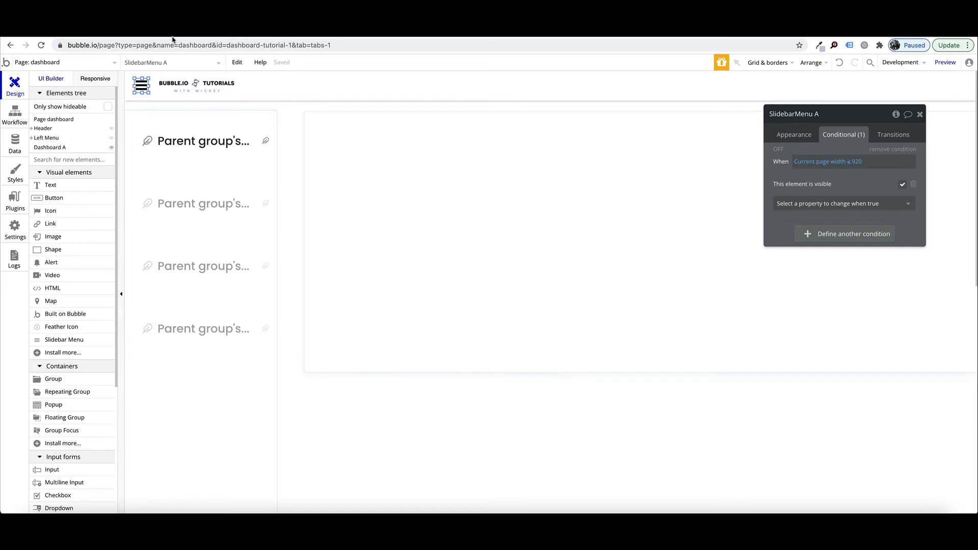
- Reload the page preview and test the slidebar menu by narrowing the browser window, opening the menu and widening the window again
{"action": "left_click", "coordinate": [250, 29]}
{"action": "key", "text": "super+r"}
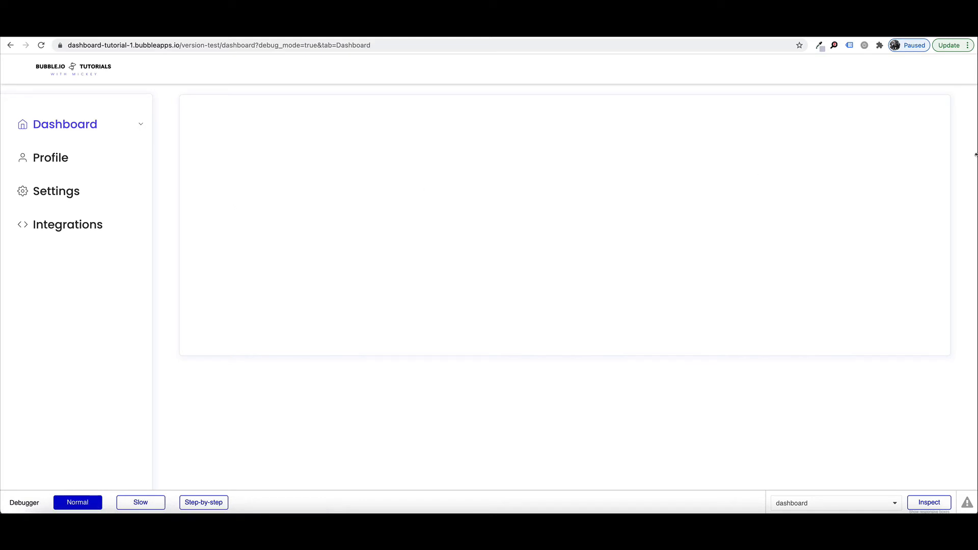
{"action": "left_click_drag", "start_coordinate": [976, 154], "coordinate": [347, 188]}
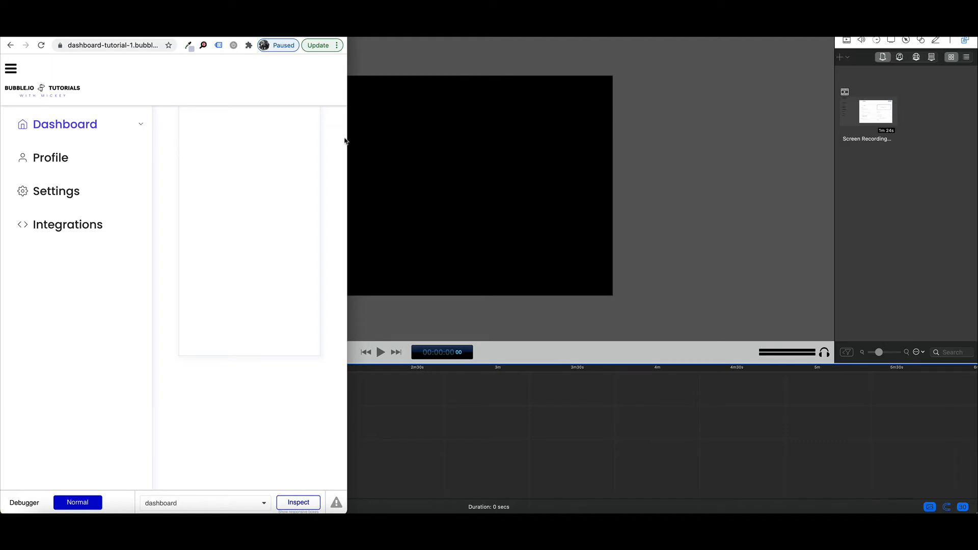
{"action": "left_click_drag", "start_coordinate": [346, 140], "coordinate": [9, 75]}
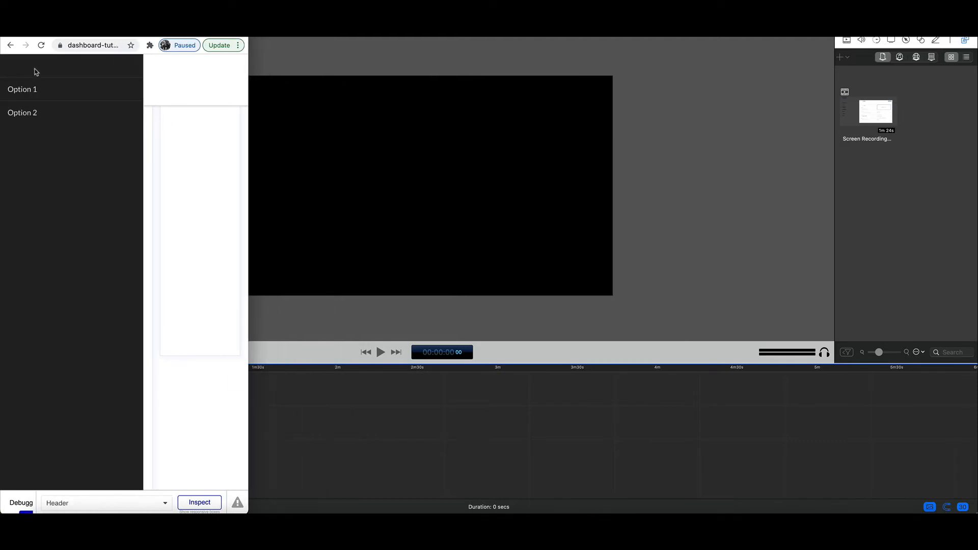
{"action": "left_click_drag", "start_coordinate": [382, 120], "coordinate": [119, 157]}
{"action": "left_click_drag", "start_coordinate": [179, 167], "coordinate": [974, 212]}
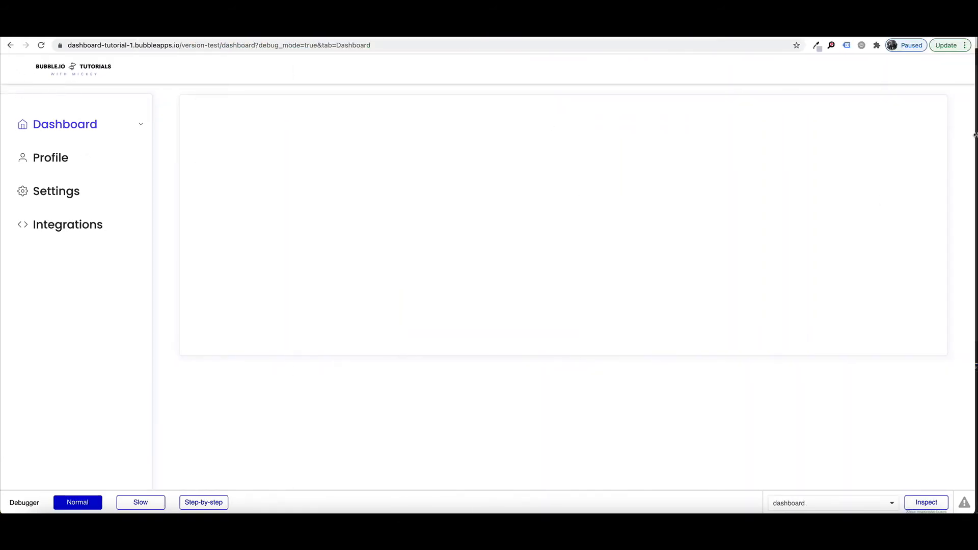
{"action": "left_click_drag", "start_coordinate": [974, 135], "coordinate": [974, 188]}
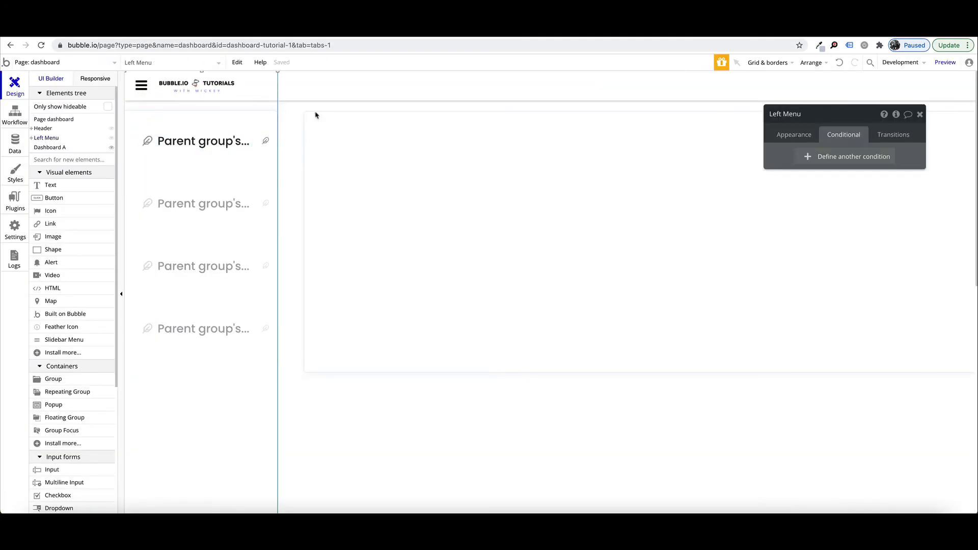
- Add a condition to the Left Menu that makes it not visible when Current page width ≤ 920
{"action": "left_click", "coordinate": [790, 138]}
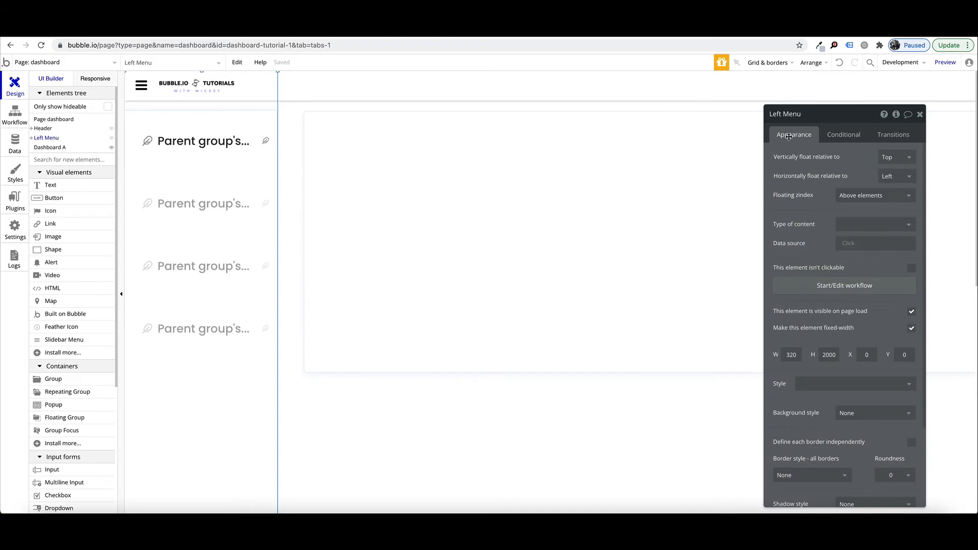
{"action": "left_click", "coordinate": [838, 137]}
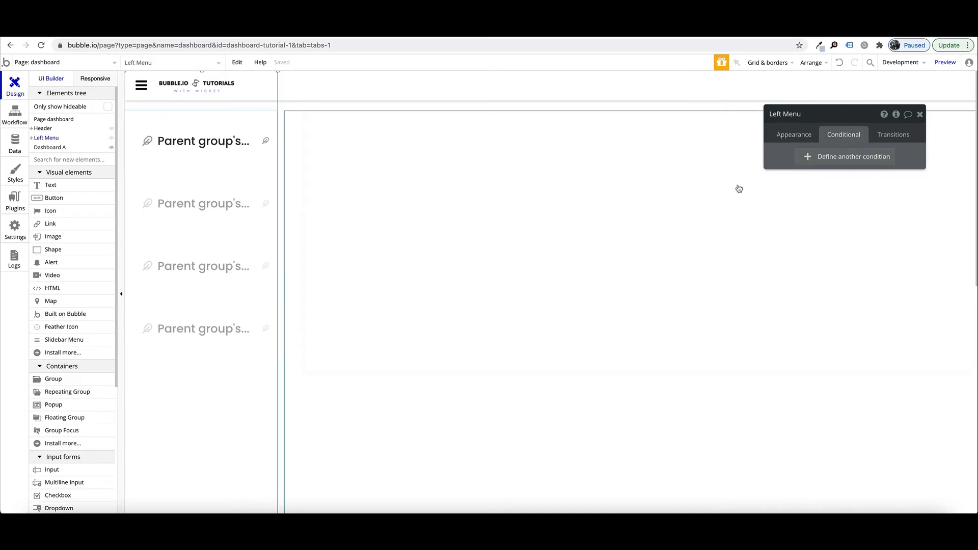
{"action": "left_click", "coordinate": [834, 159]}
{"action": "left_click", "coordinate": [806, 162]}
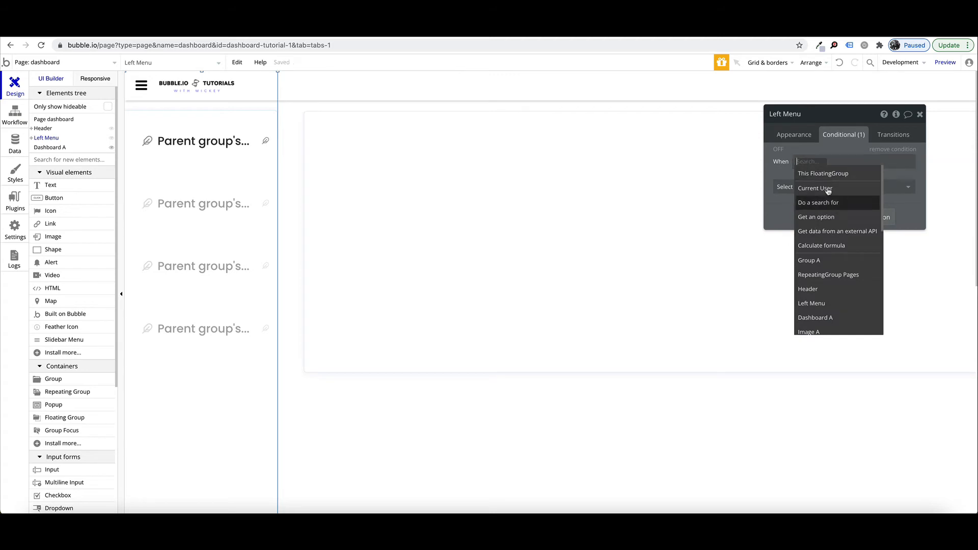
{"action": "type", "text": "wid"}
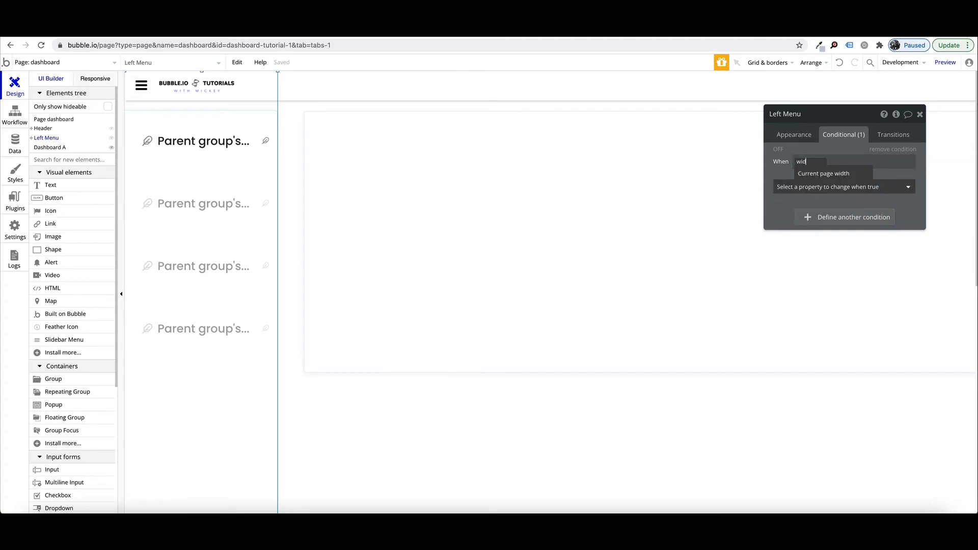
{"action": "left_click", "coordinate": [848, 175]}
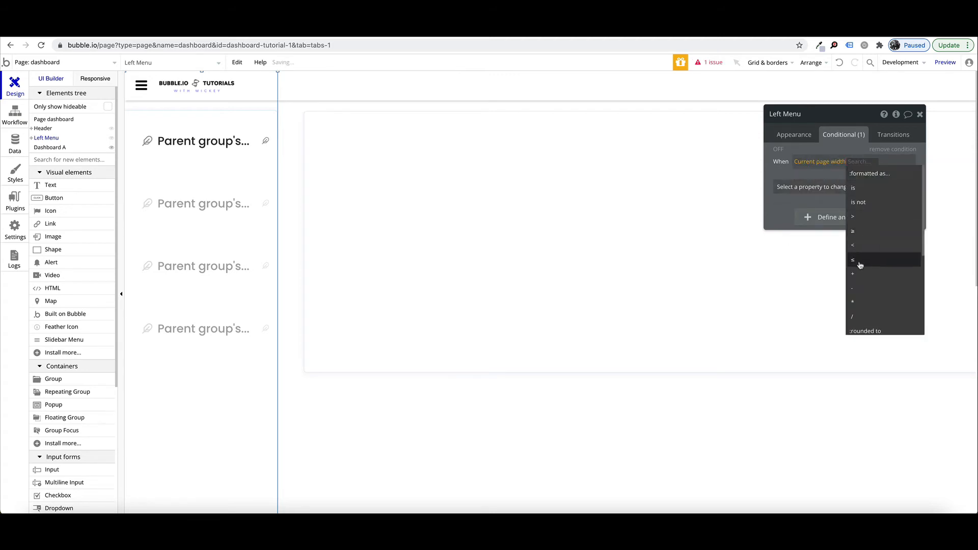
{"action": "type", "text": "920"}
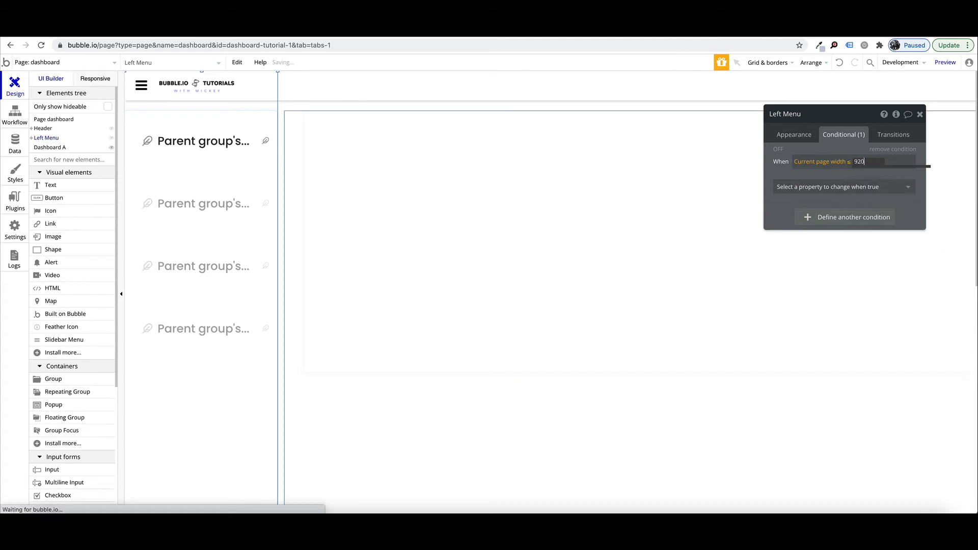
{"action": "left_click", "coordinate": [841, 187]}
{"action": "left_click", "coordinate": [826, 216]}
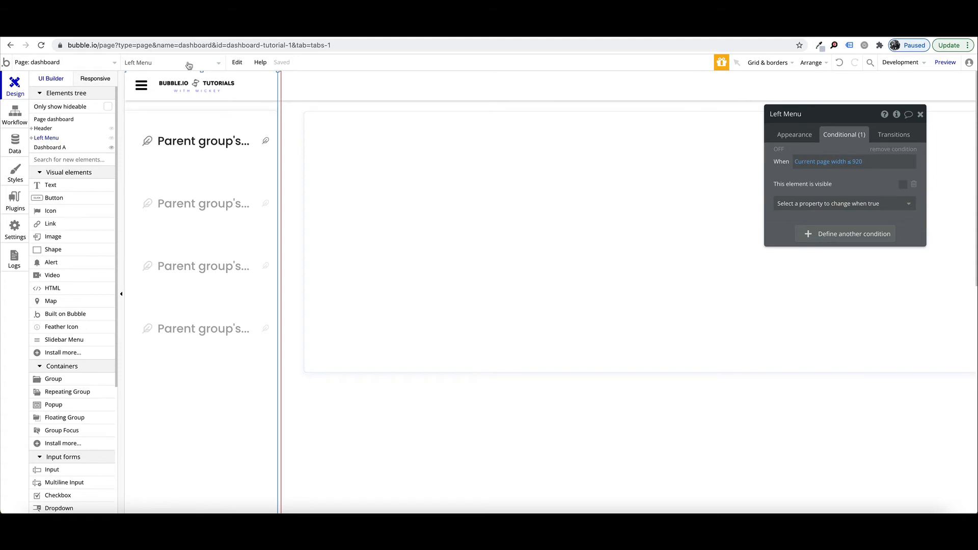
- Reload the preview and check the Left Menu's visibility at narrow and wide window widths
{"action": "key", "text": "ctrl+Tab"}
{"action": "key", "text": "super+r"}
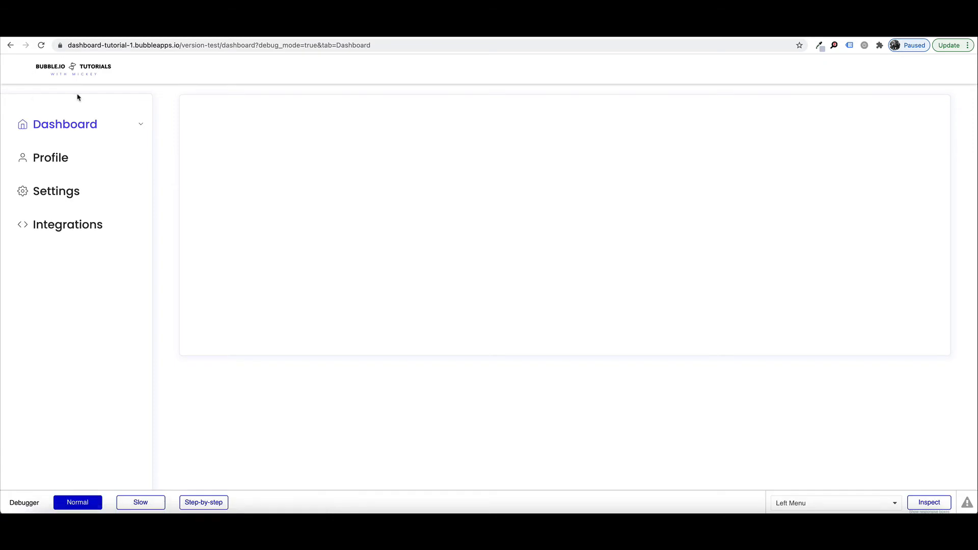
{"action": "left_click_drag", "start_coordinate": [975, 127], "coordinate": [129, 128]}
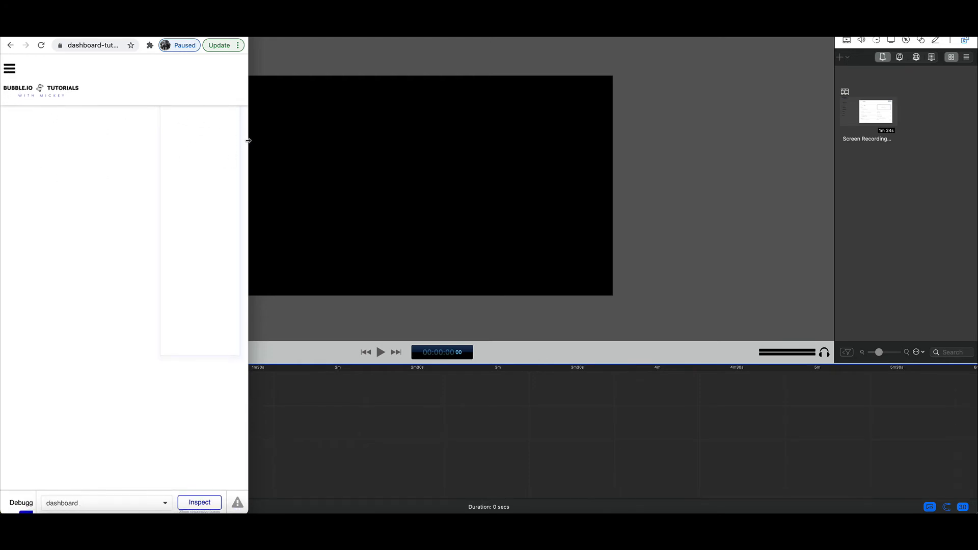
{"action": "left_click_drag", "start_coordinate": [247, 143], "coordinate": [964, 143]}
- Group the Slidebar Menu and the logo in the header into one group
{"action": "left_click", "coordinate": [225, 31]}
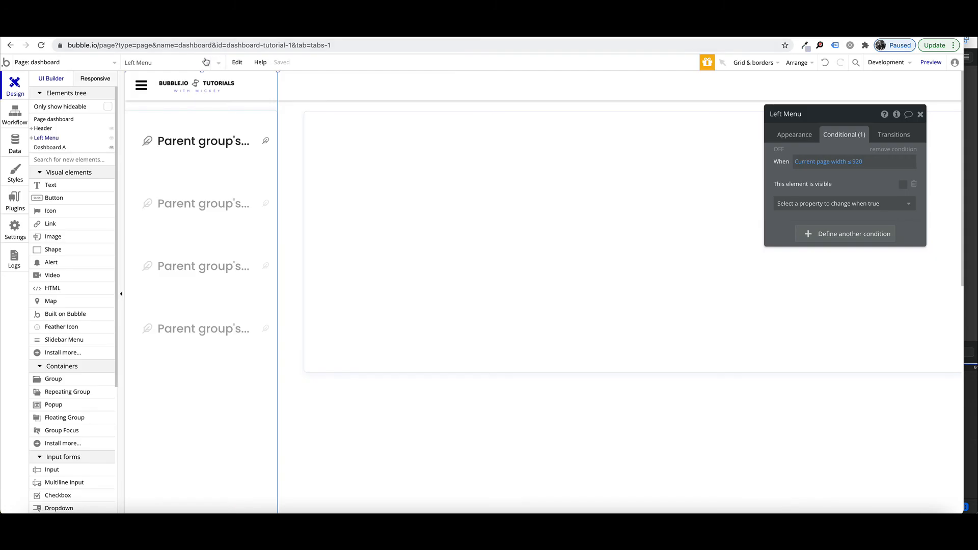
{"action": "left_click", "coordinate": [345, 96]}
{"action": "left_click", "coordinate": [168, 92]}
{"action": "left_click", "coordinate": [141, 84], "text": "shift"}
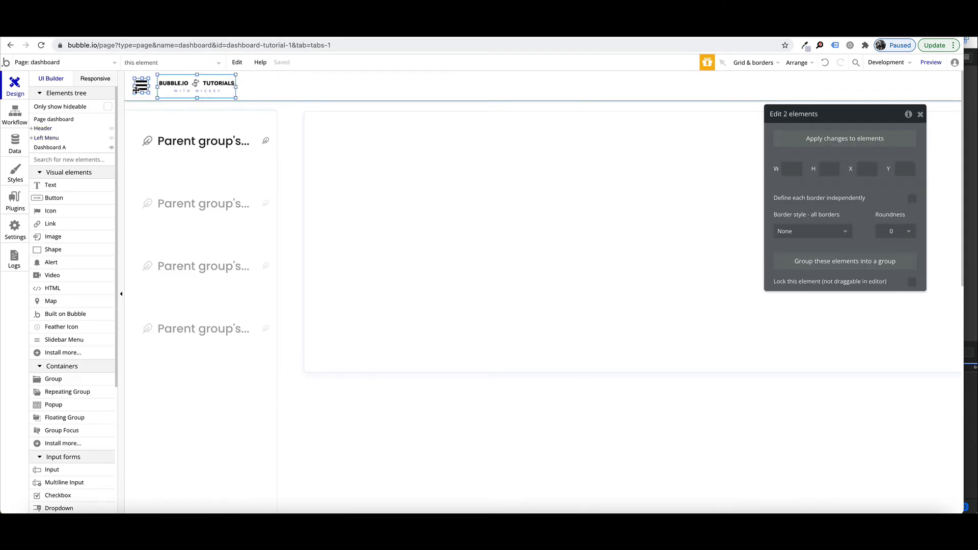
{"action": "right_click", "coordinate": [138, 90]}
{"action": "left_click", "coordinate": [168, 147]}
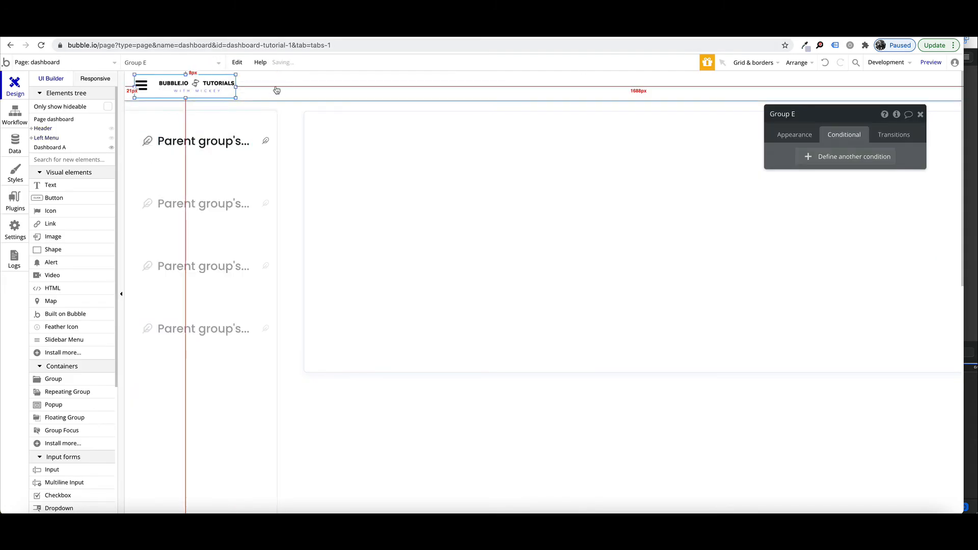
{"action": "left_click", "coordinate": [274, 87]}
- Refresh the preview and test the grouped header and slidebar menu in a narrowed window, then restore its width
{"action": "left_click", "coordinate": [250, 32]}
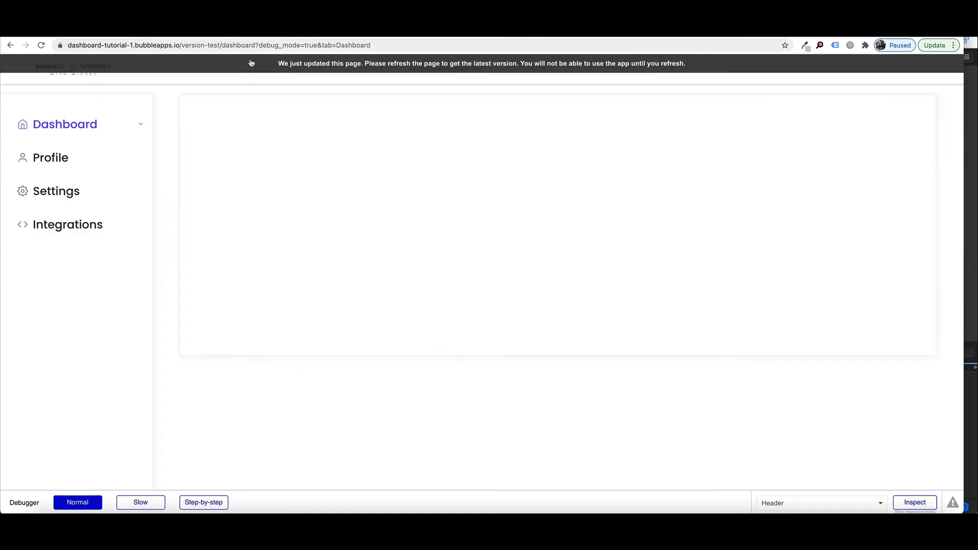
{"action": "left_click", "coordinate": [253, 62]}
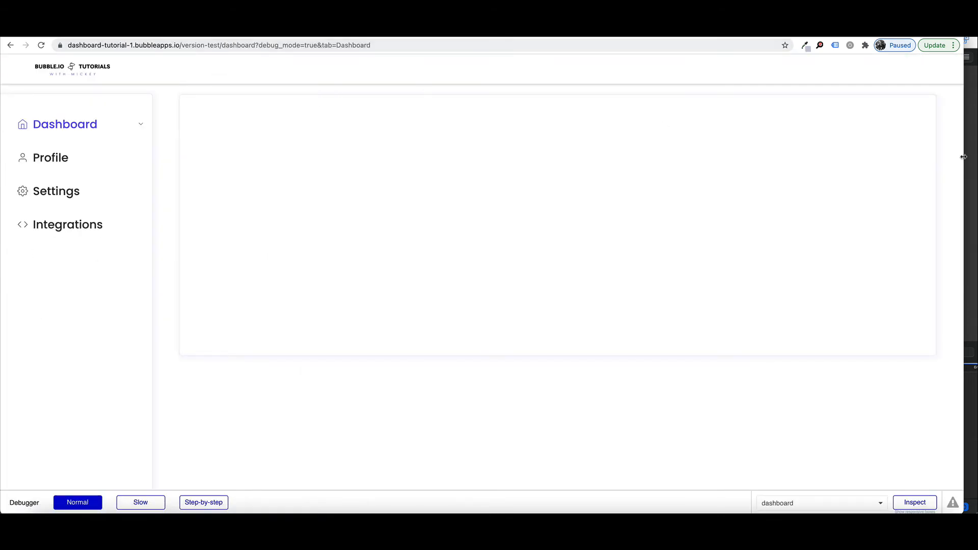
{"action": "left_click_drag", "start_coordinate": [963, 157], "coordinate": [248, 158]}
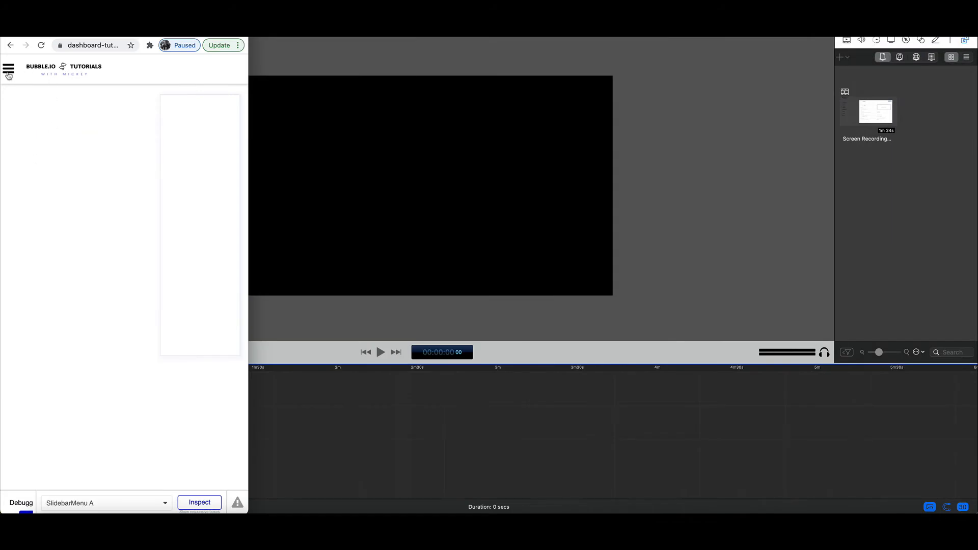
{"action": "left_click_drag", "start_coordinate": [268, 107], "coordinate": [976, 148]}
{"action": "left_click", "coordinate": [10, 73]}
{"action": "left_click", "coordinate": [155, 86]}
{"action": "left_click_drag", "start_coordinate": [250, 129], "coordinate": [922, 204]}
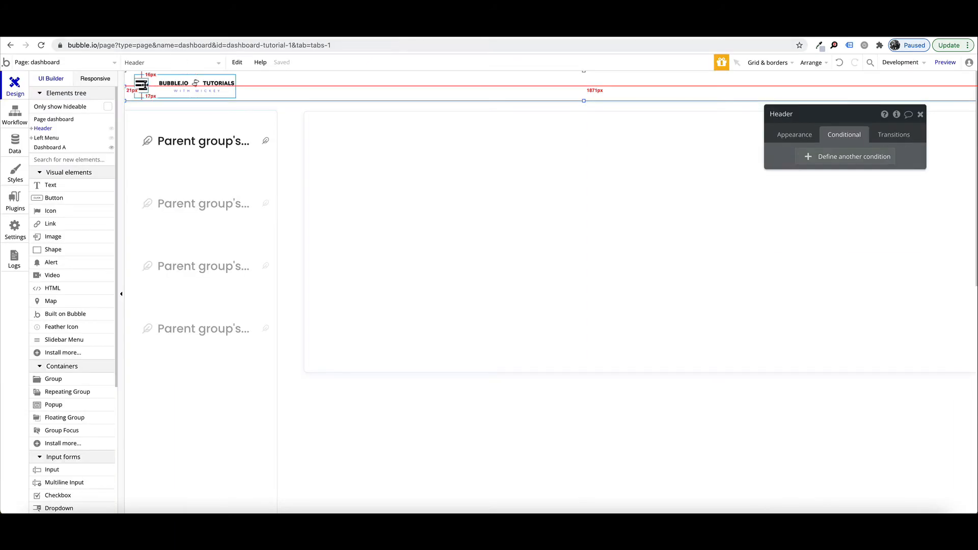
- Shrink the Slidebar Menu to about 23 by 23 px and center it vertically within its header group
{"action": "left_click", "coordinate": [162, 88]}
{"action": "key", "text": "Up"}
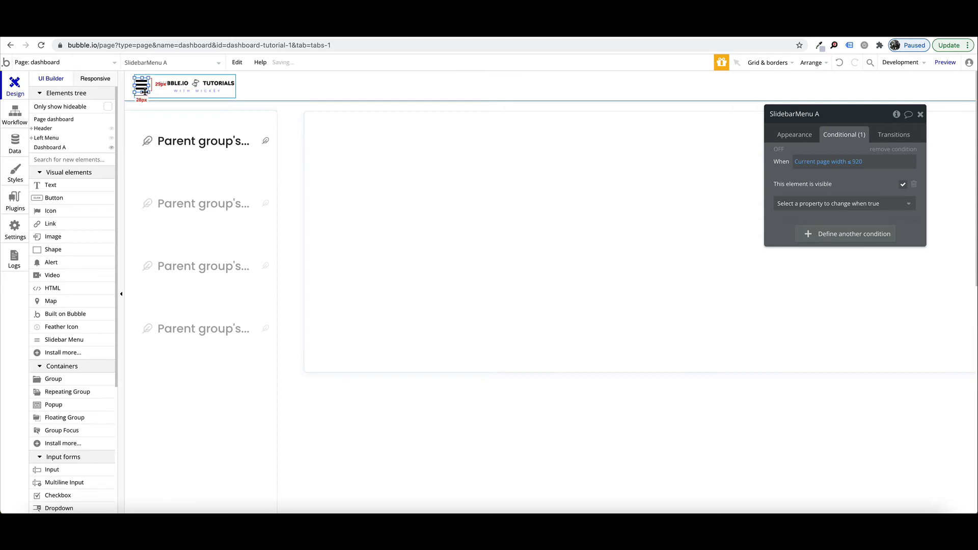
{"action": "left_click", "coordinate": [815, 65]}
{"action": "left_click", "coordinate": [769, 118]}
{"action": "left_click_drag", "start_coordinate": [144, 92], "coordinate": [142, 87]}
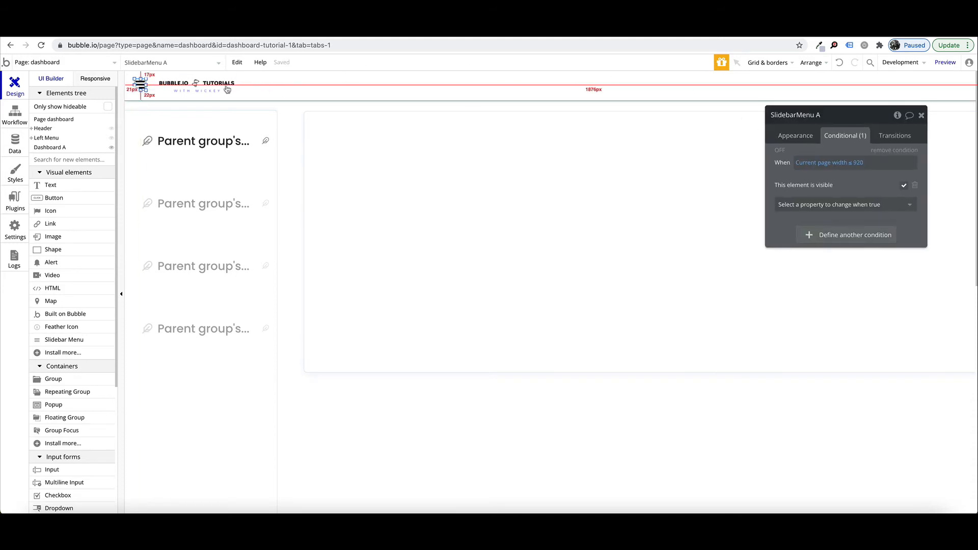
{"action": "left_click", "coordinate": [810, 62]}
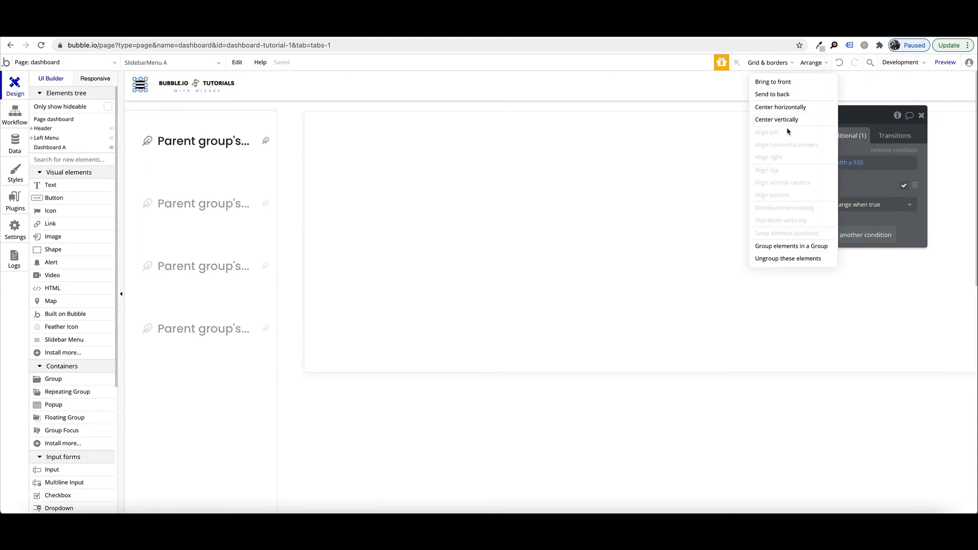
{"action": "left_click", "coordinate": [789, 129]}
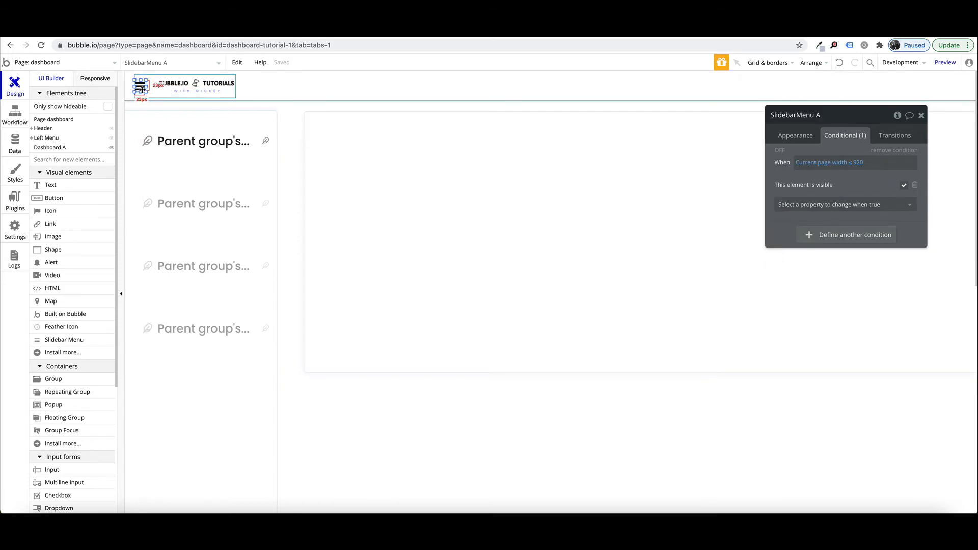
- Set the header group's fixed margin to left in the responsive view and check it from mobile to wide page widths
{"action": "left_click", "coordinate": [95, 79]}
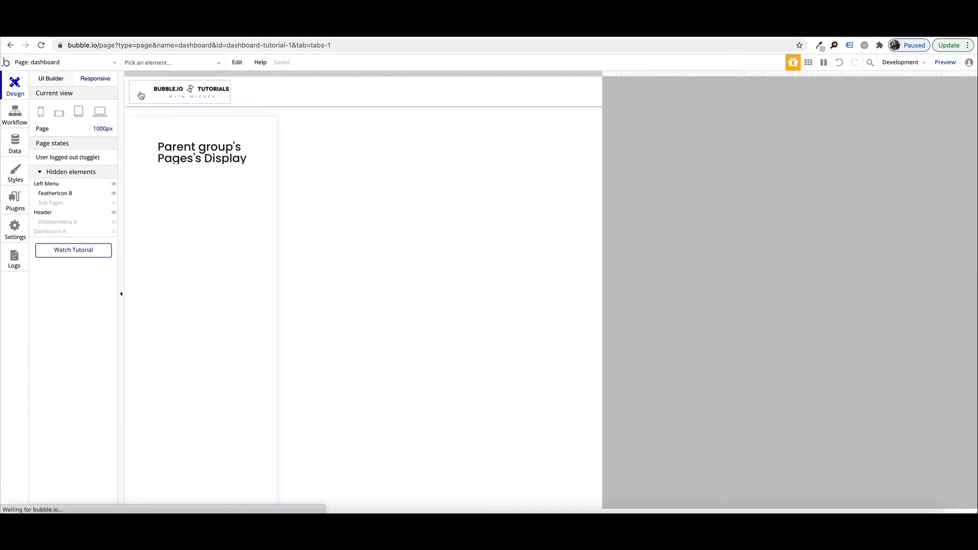
{"action": "left_click", "coordinate": [41, 112]}
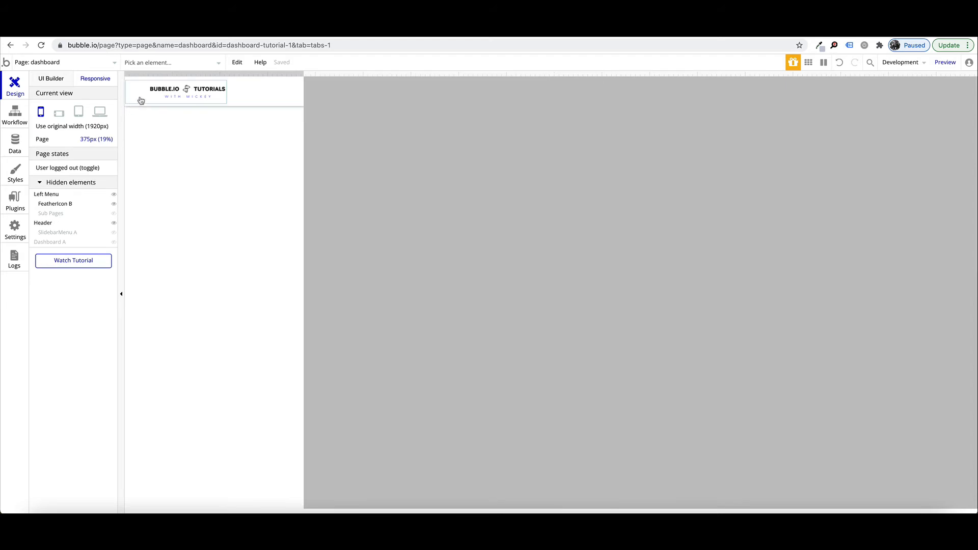
{"action": "left_click_drag", "start_coordinate": [304, 81], "coordinate": [328, 81]}
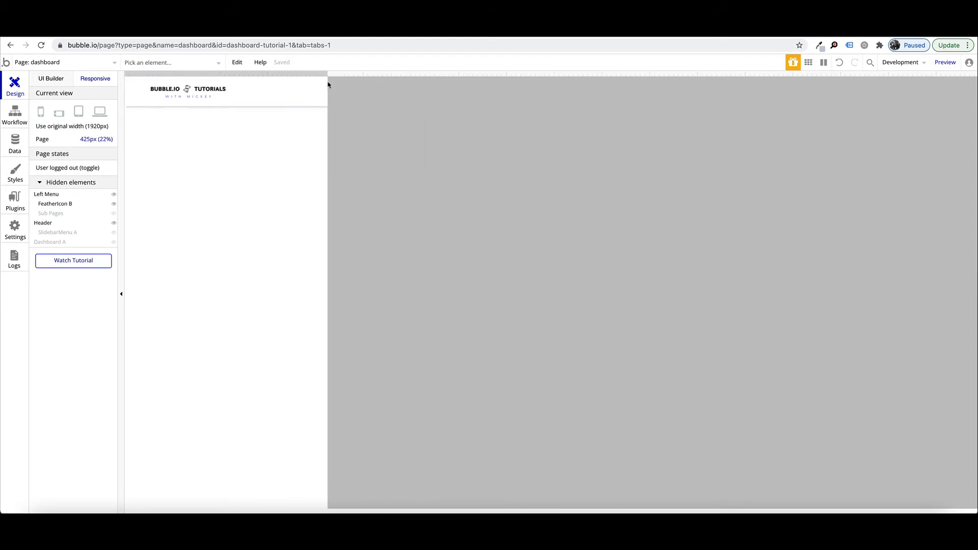
{"action": "left_click", "coordinate": [149, 89]}
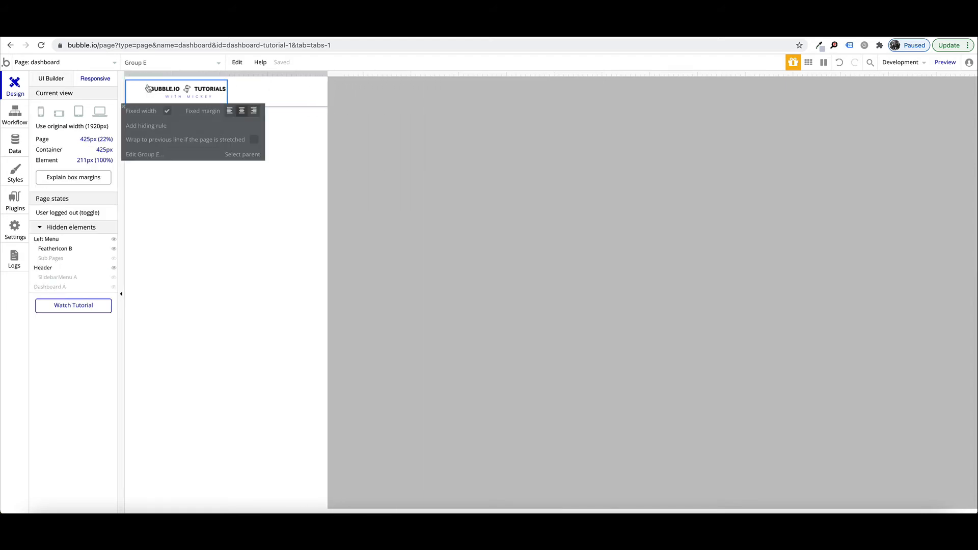
{"action": "left_click", "coordinate": [229, 112]}
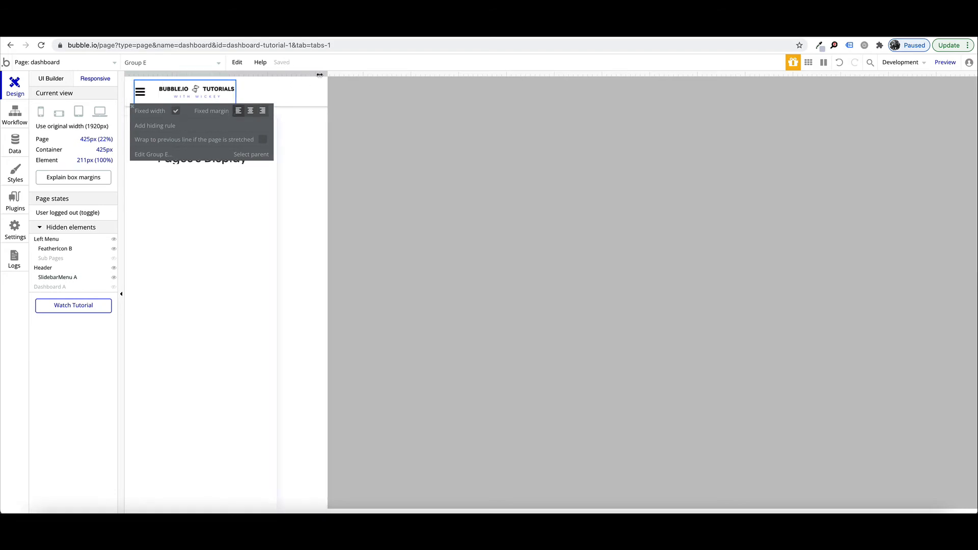
{"action": "left_click_drag", "start_coordinate": [327, 74], "coordinate": [798, 82]}
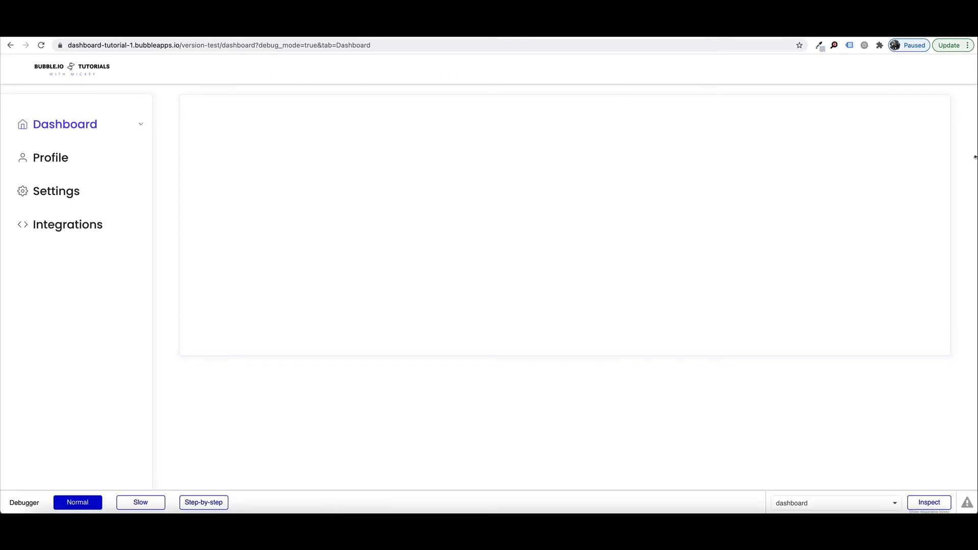
- Test the left-fixed header in the preview by narrowing the window, opening and closing the slidebar menu, and widening it back
{"action": "left_click_drag", "start_coordinate": [975, 157], "coordinate": [157, 180]}
{"action": "left_click", "coordinate": [14, 71]}
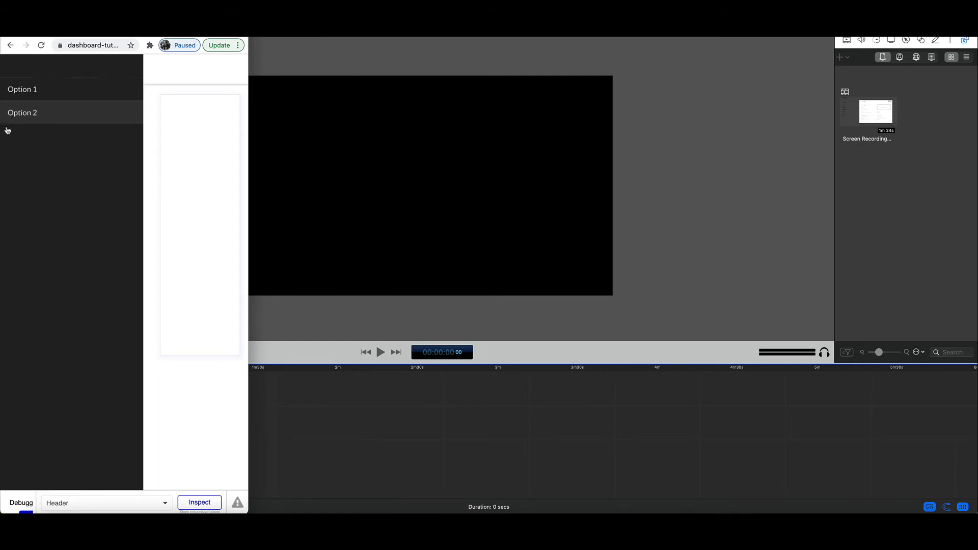
{"action": "left_click", "coordinate": [210, 98]}
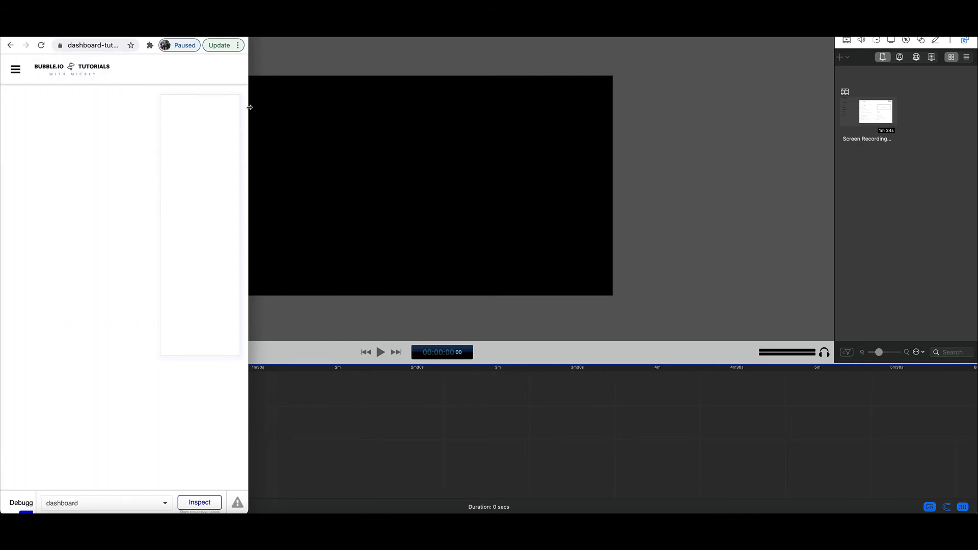
{"action": "left_click_drag", "start_coordinate": [146, 105], "coordinate": [976, 160]}
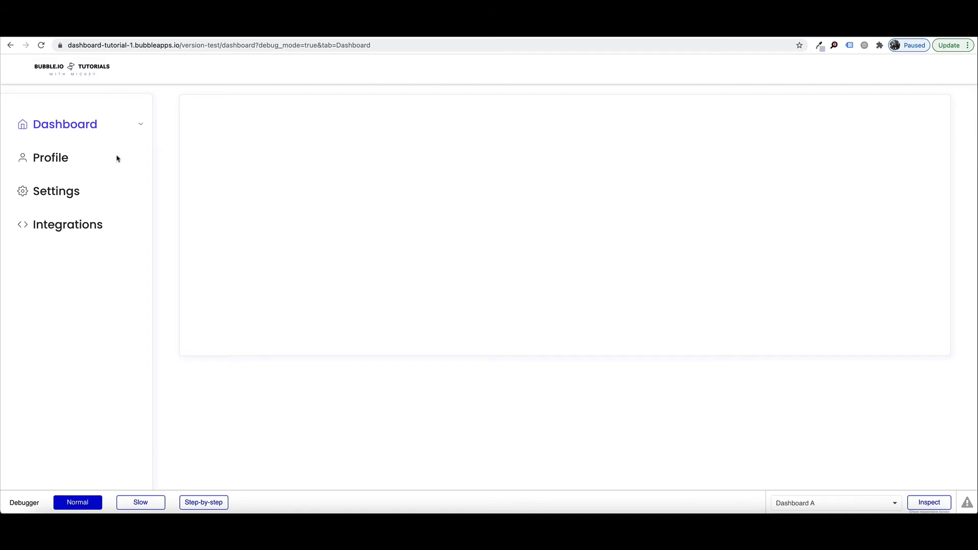
{"action": "left_click", "coordinate": [224, 31]}
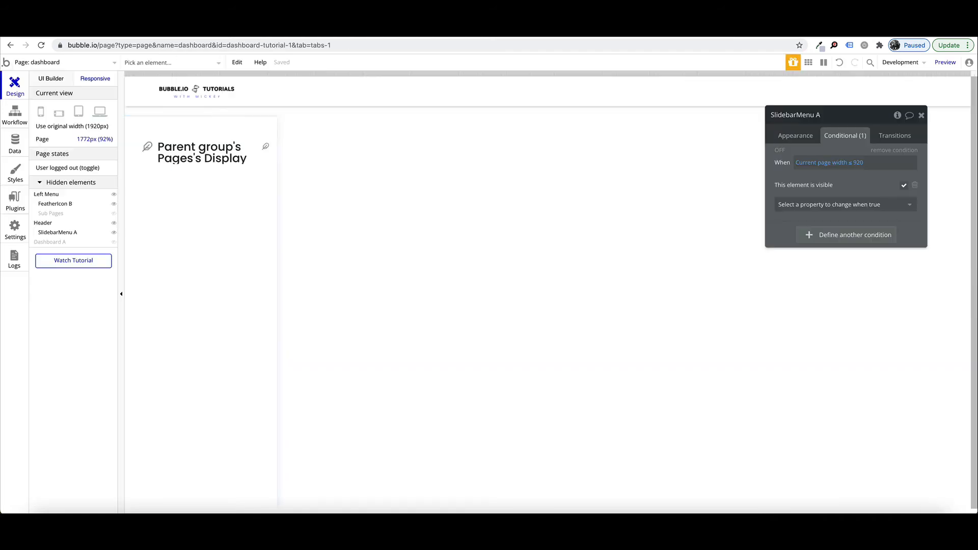
- Compare the spacing between the Left Menu and Dashboard A in the editor with the page preview
{"action": "left_click", "coordinate": [257, 118]}
{"action": "left_click", "coordinate": [42, 83]}
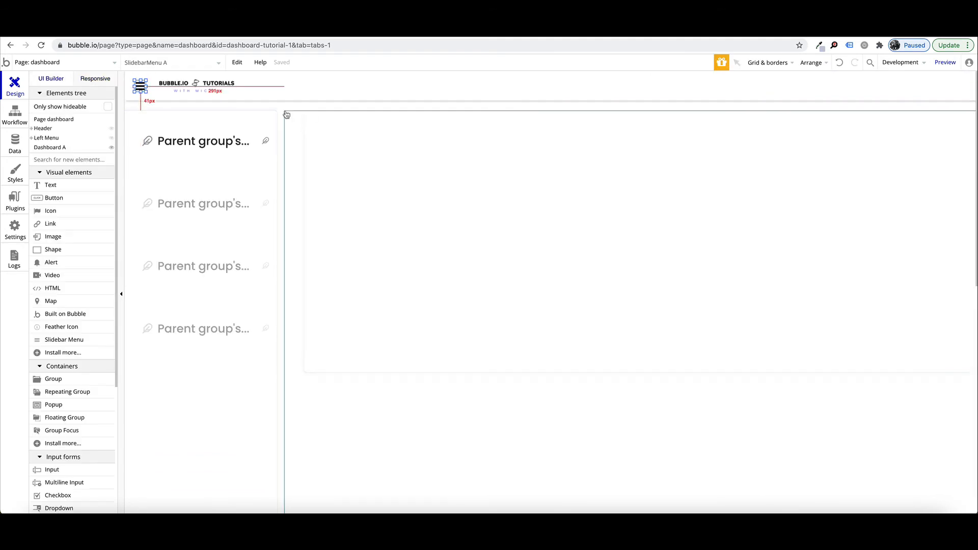
{"action": "left_click", "coordinate": [265, 31]}
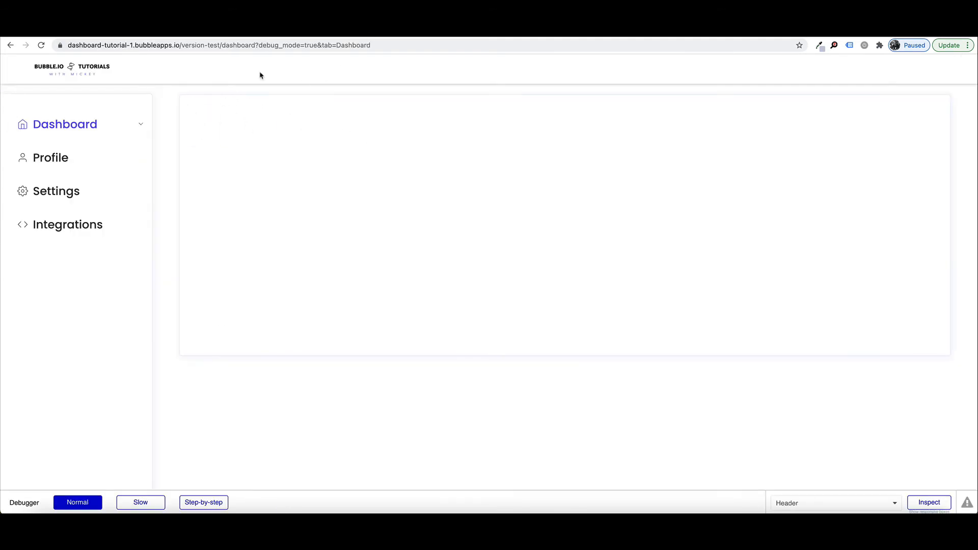
{"action": "left_click", "coordinate": [255, 30]}
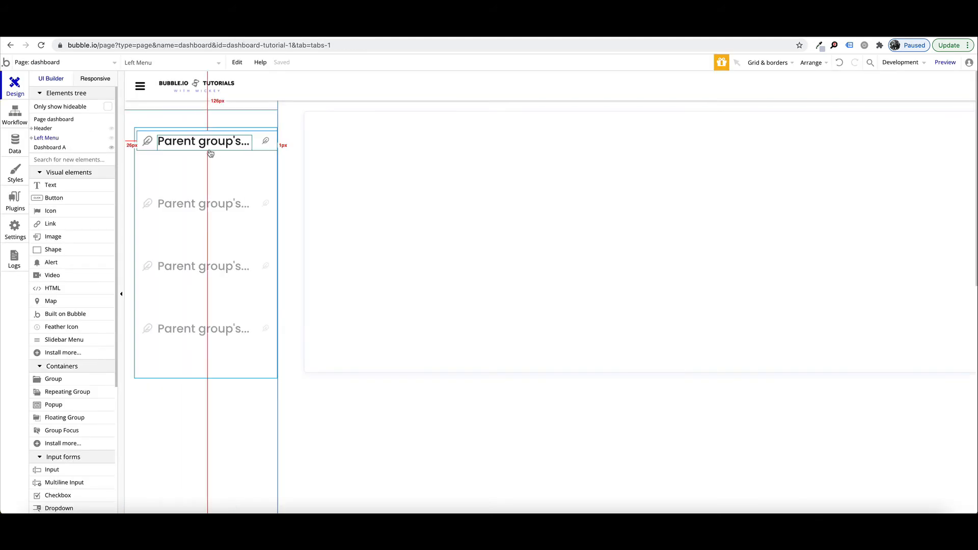
{"action": "left_click", "coordinate": [294, 115]}
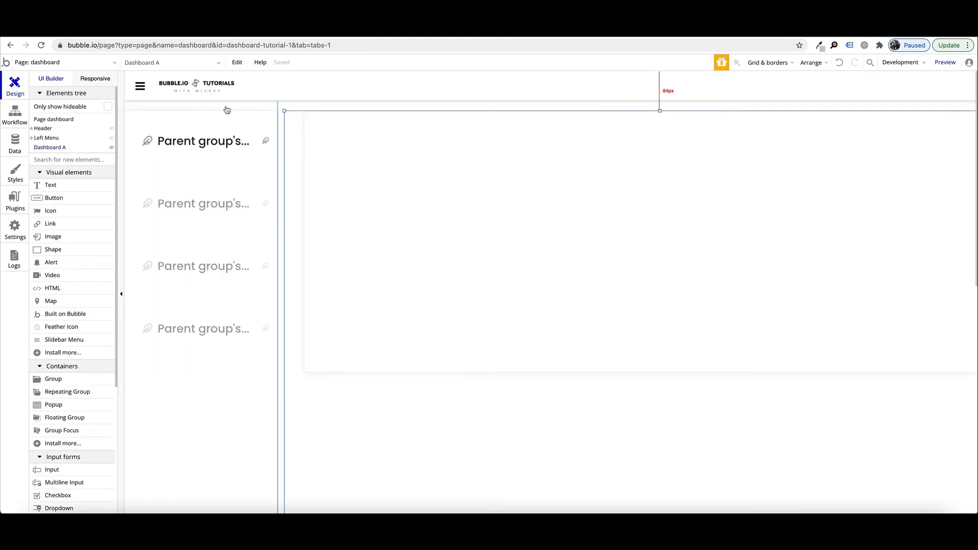
{"action": "left_click", "coordinate": [248, 110]}
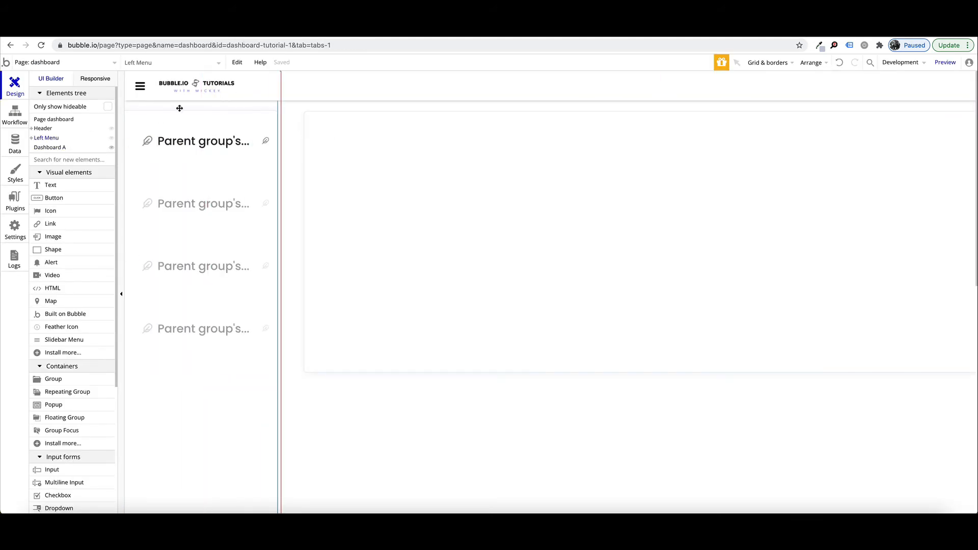
- Hide the Header and the Left Menu in the editor, checking the Left Menu's width before hiding it
{"action": "left_click", "coordinate": [111, 129]}
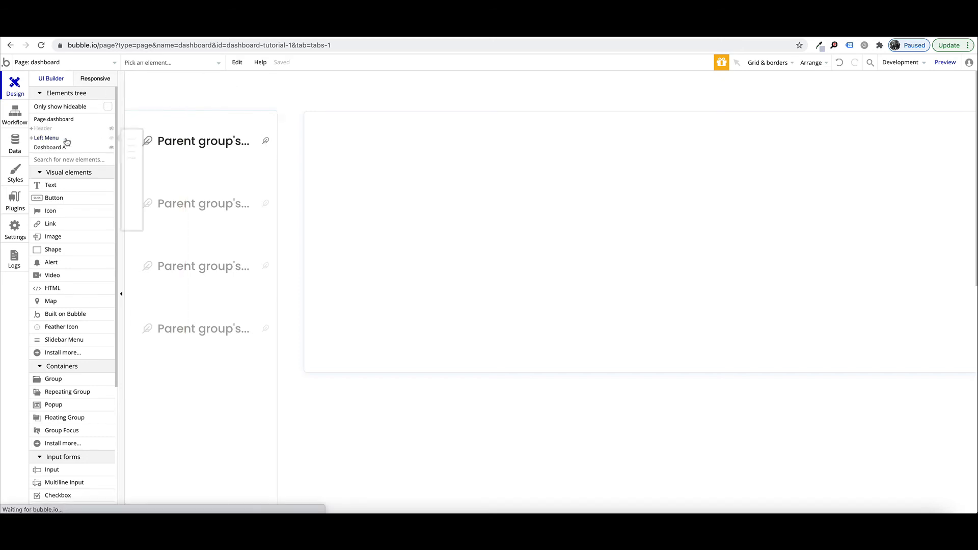
{"action": "double_click", "coordinate": [205, 102]}
{"action": "left_click", "coordinate": [796, 136]}
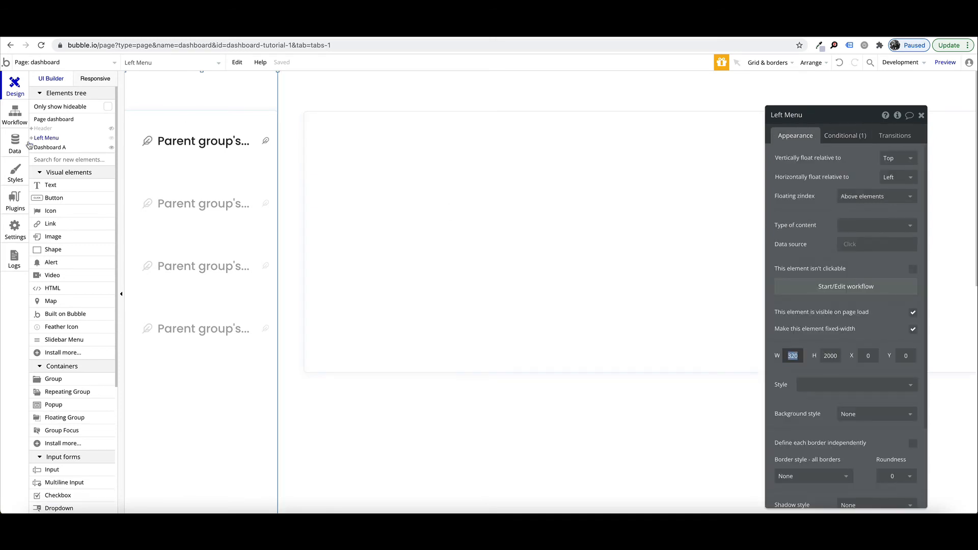
{"action": "left_click", "coordinate": [111, 137]}
- Draw a new group in the empty area beside Dashboard A and set its width to 320 px
{"action": "left_click", "coordinate": [200, 97]}
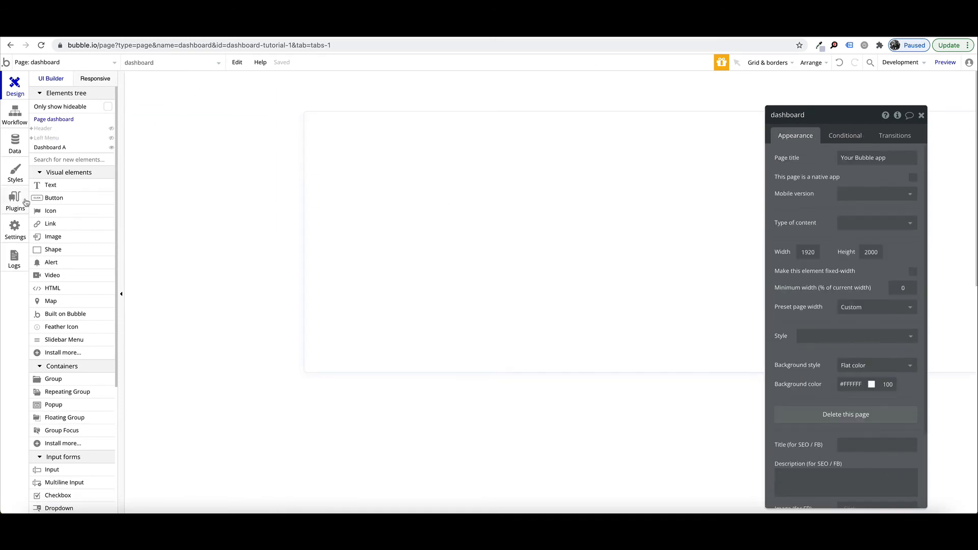
{"action": "type", "text": "group"}
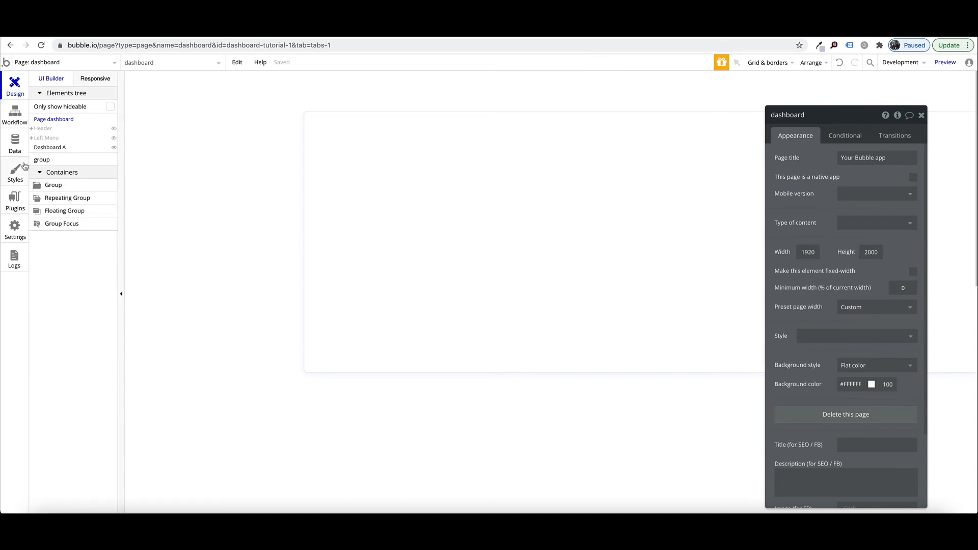
{"action": "left_click", "coordinate": [53, 185]}
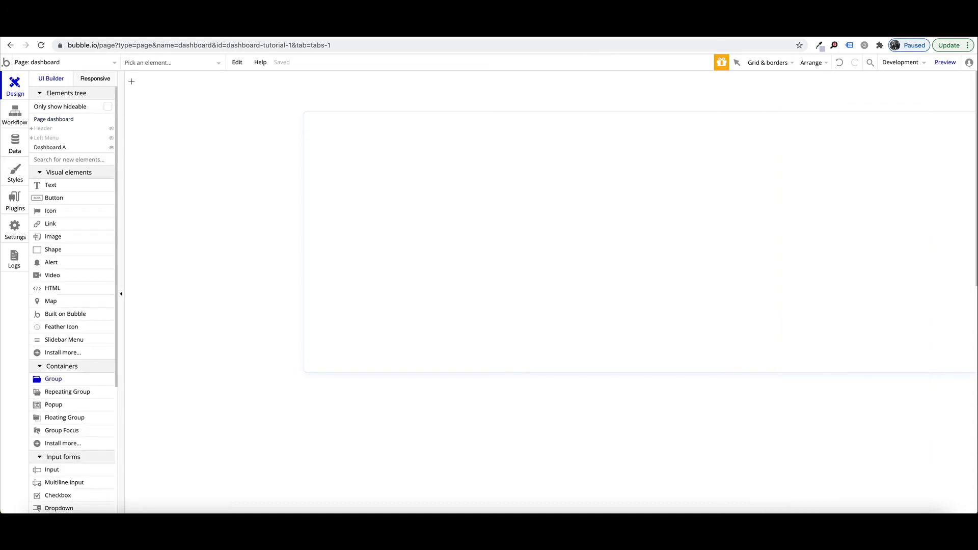
{"action": "mouse_move", "coordinate": [131, 81]}
{"action": "left_mouse_down"}
{"action": "mouse_move", "coordinate": [284, 284]}
{"action": "mouse_move", "coordinate": [280, 292]}
{"action": "left_mouse_up"}
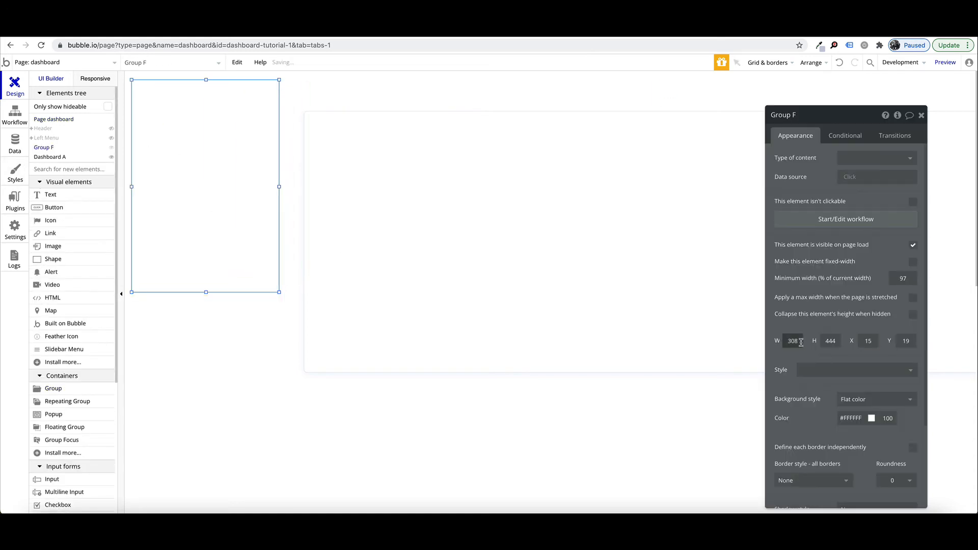
{"action": "double_click", "coordinate": [801, 342]}
{"action": "type", "text": "320"}
- Move the new group flush against the page's left edge and stretch its upper edge to the page top
{"action": "left_click", "coordinate": [157, 167]}
{"action": "scroll", "coordinate": [163, 171], "scroll_direction": "right", "scroll_amount": 1}
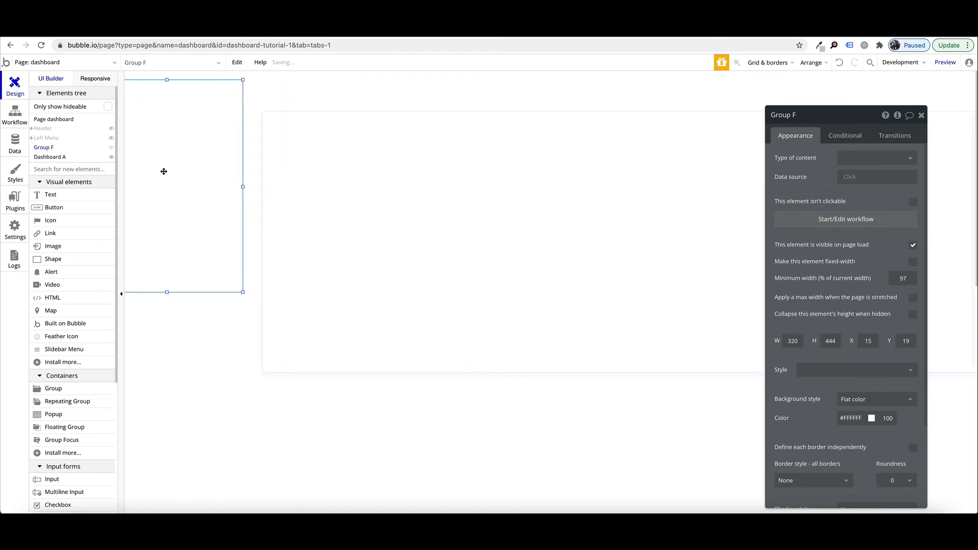
{"action": "scroll", "coordinate": [163, 171], "scroll_direction": "right", "scroll_amount": 1}
{"action": "key", "text": "Left"}
{"action": "key", "text": "Left"}
{"action": "scroll", "coordinate": [170, 168], "scroll_direction": "left", "scroll_amount": 2}
{"action": "key", "text": "Left"}
{"action": "key", "text": "Left"}
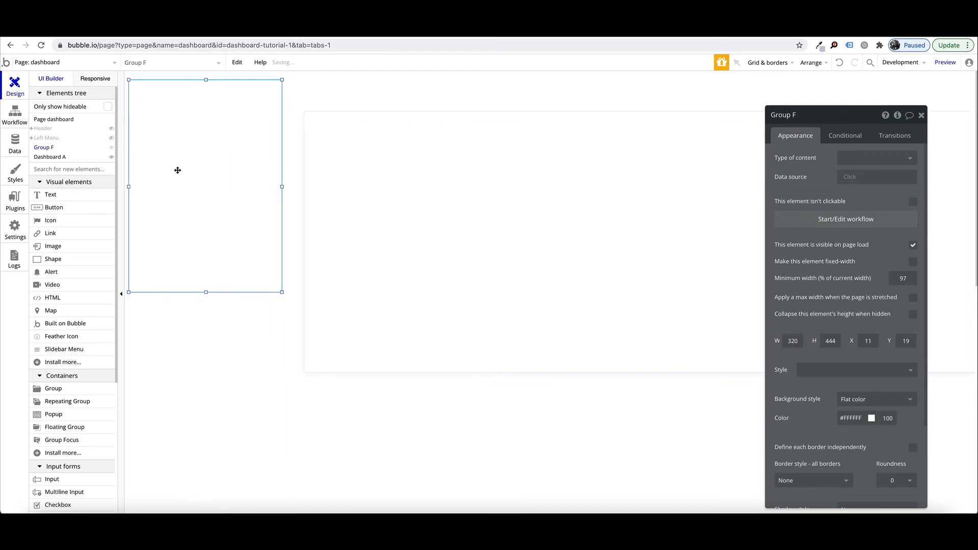
{"action": "key", "text": "Left"}
{"action": "key", "text": "Left"}
{"action": "key", "text": "Left"}
{"action": "key", "text": "Left"}
{"action": "key", "text": "Left"}
{"action": "key", "text": "Left"}
{"action": "key", "text": "Left"}
{"action": "key", "text": "Left"}
{"action": "left_click_drag", "start_coordinate": [204, 82], "coordinate": [204, 74]}
- Extend the new group down to the bottom of the page, to a height of about 2054 px
{"action": "left_click_drag", "start_coordinate": [202, 293], "coordinate": [202, 459]}
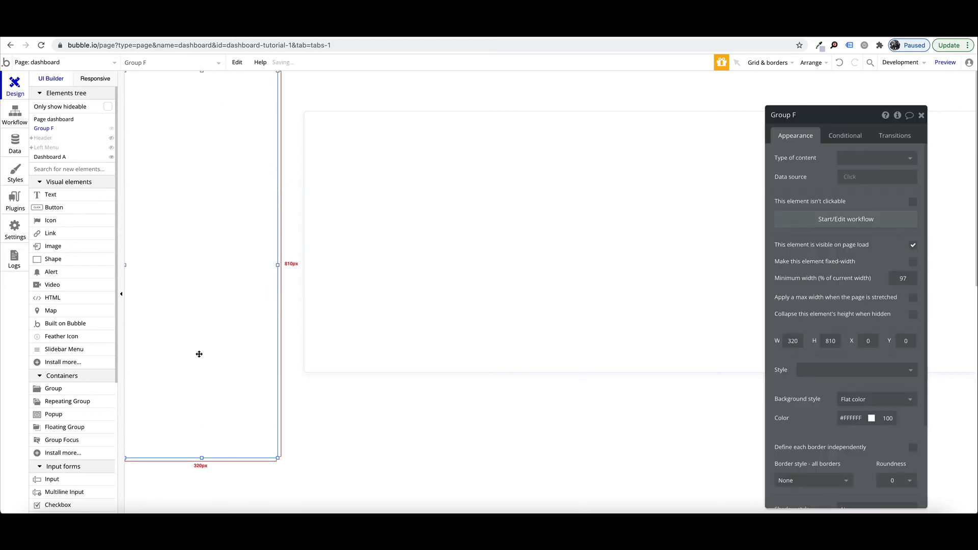
{"action": "scroll", "coordinate": [199, 352], "scroll_direction": "down", "scroll_amount": 6}
{"action": "left_click_drag", "start_coordinate": [201, 144], "coordinate": [202, 507]}
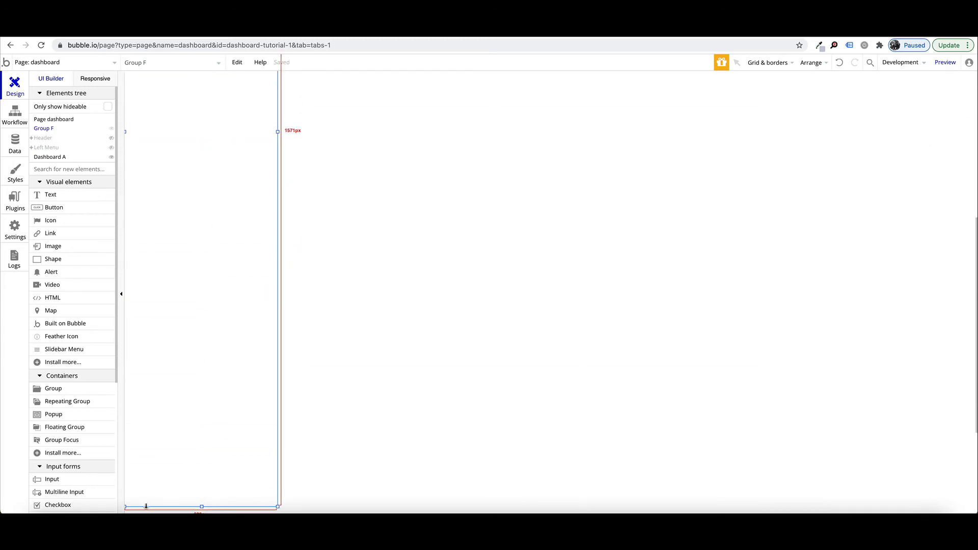
{"action": "scroll", "coordinate": [186, 380], "scroll_direction": "down", "scroll_amount": 5}
{"action": "left_click_drag", "start_coordinate": [201, 290], "coordinate": [204, 515]}
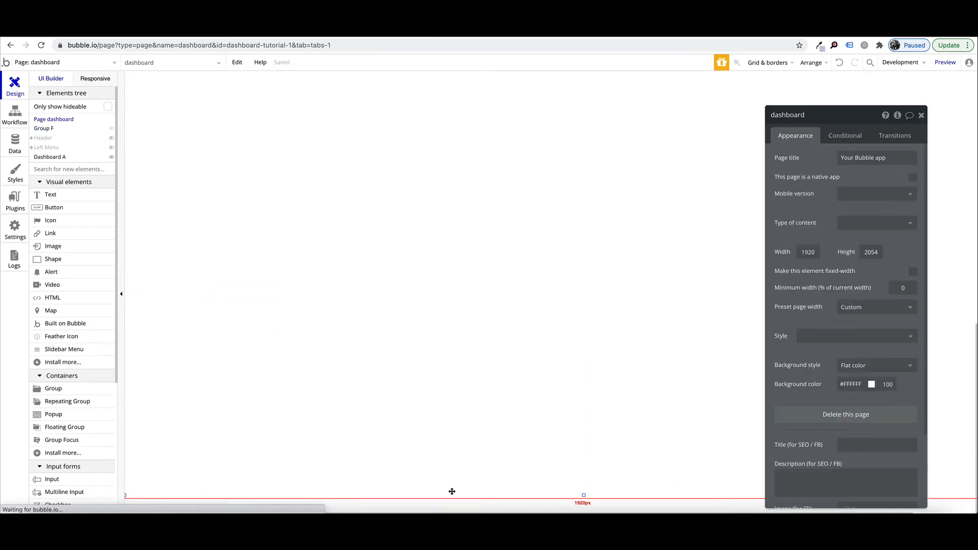
- Shorten the new group to 2000 px to match the Left Menu, and reduce the page height to 2000 px
{"action": "left_click", "coordinate": [43, 148]}
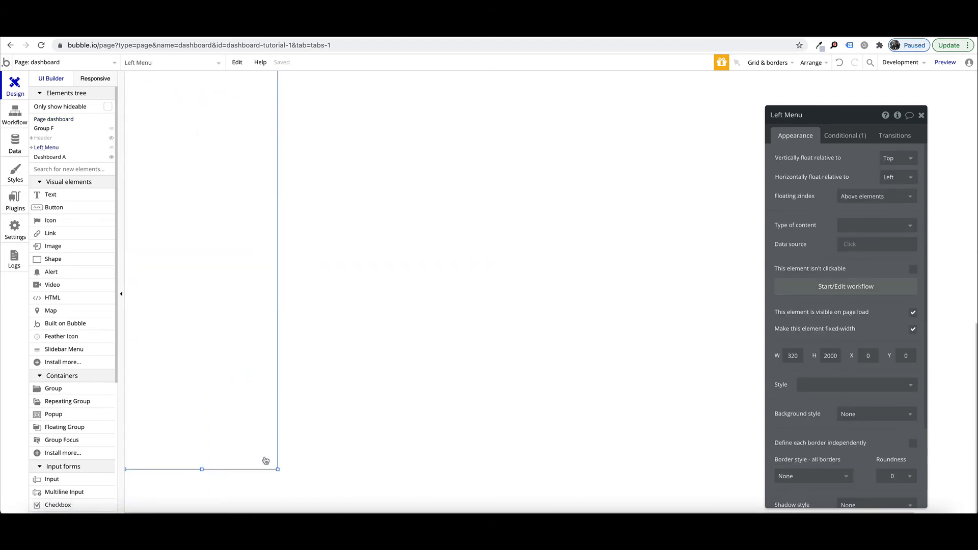
{"action": "left_click", "coordinate": [212, 485]}
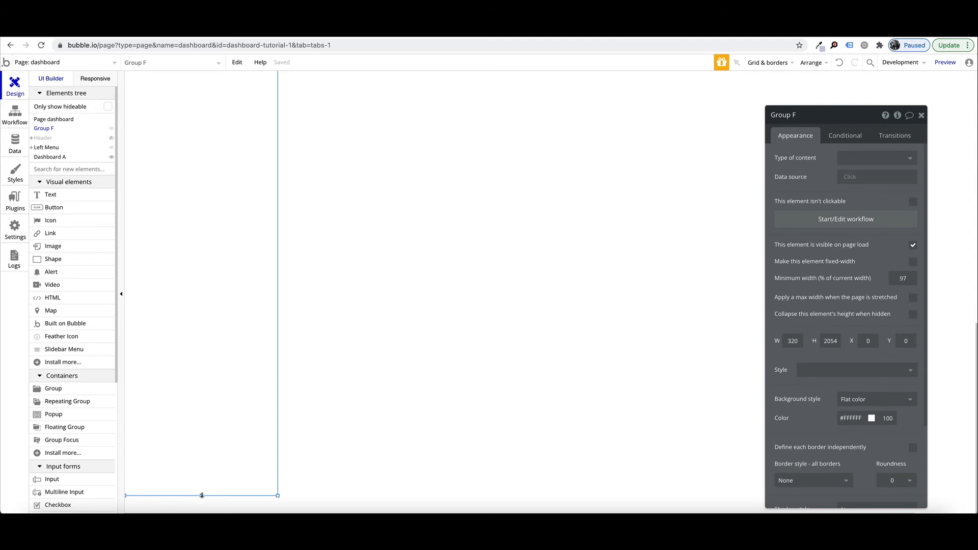
{"action": "left_click_drag", "start_coordinate": [202, 495], "coordinate": [204, 469]}
{"action": "left_click", "coordinate": [413, 480]}
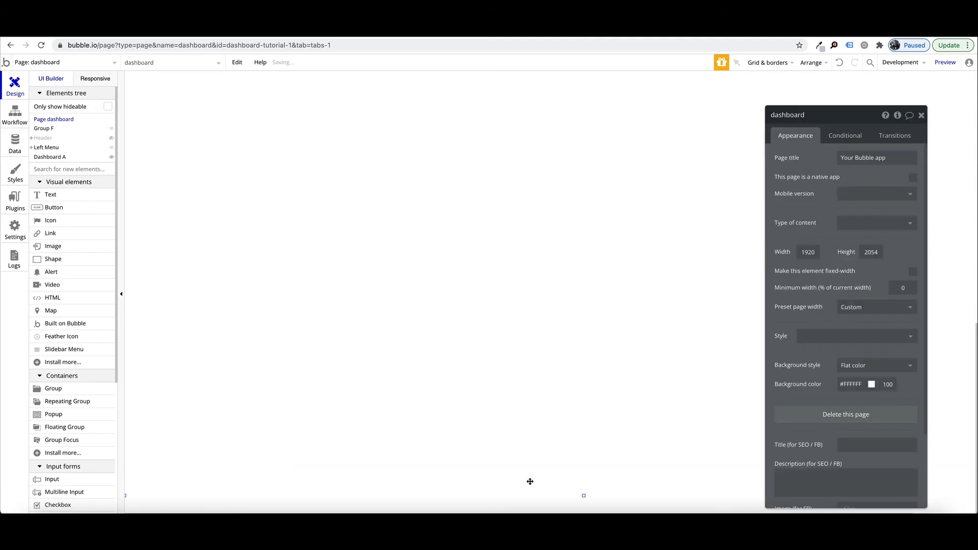
{"action": "left_click_drag", "start_coordinate": [584, 496], "coordinate": [584, 470]}
{"action": "scroll", "coordinate": [175, 381], "scroll_direction": "up", "scroll_amount": 10}
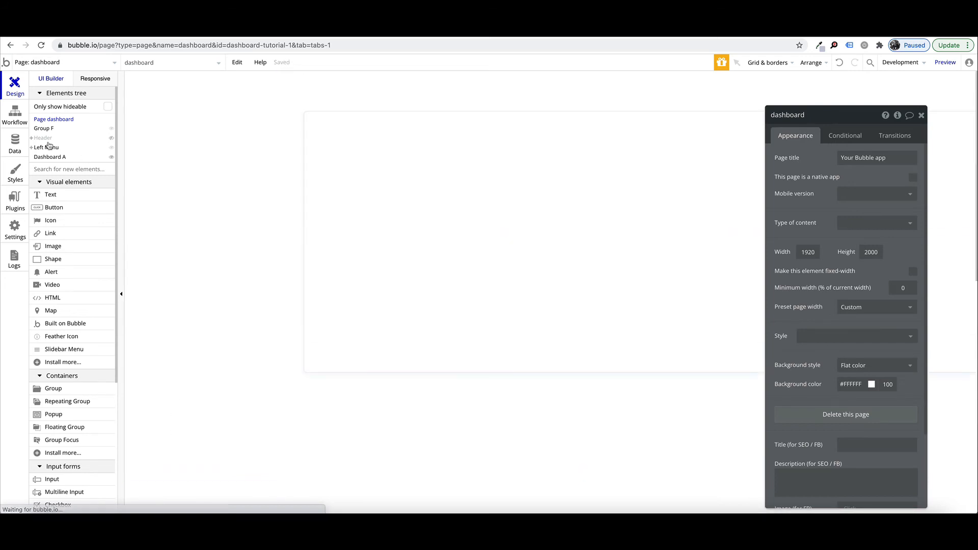
{"action": "left_click", "coordinate": [110, 150]}
{"action": "left_click", "coordinate": [194, 216]}
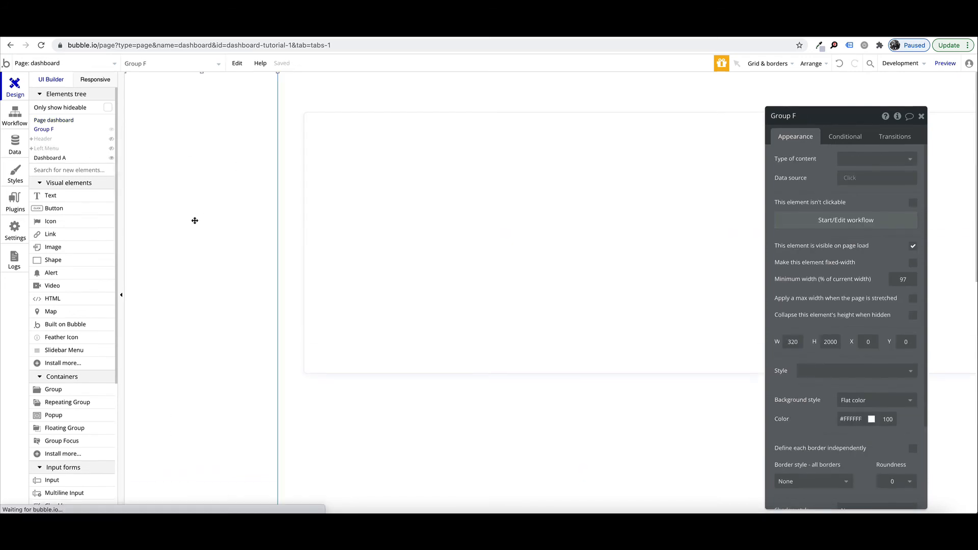
{"action": "double_click", "coordinate": [791, 118]}
{"action": "triple_click", "coordinate": [790, 117]}
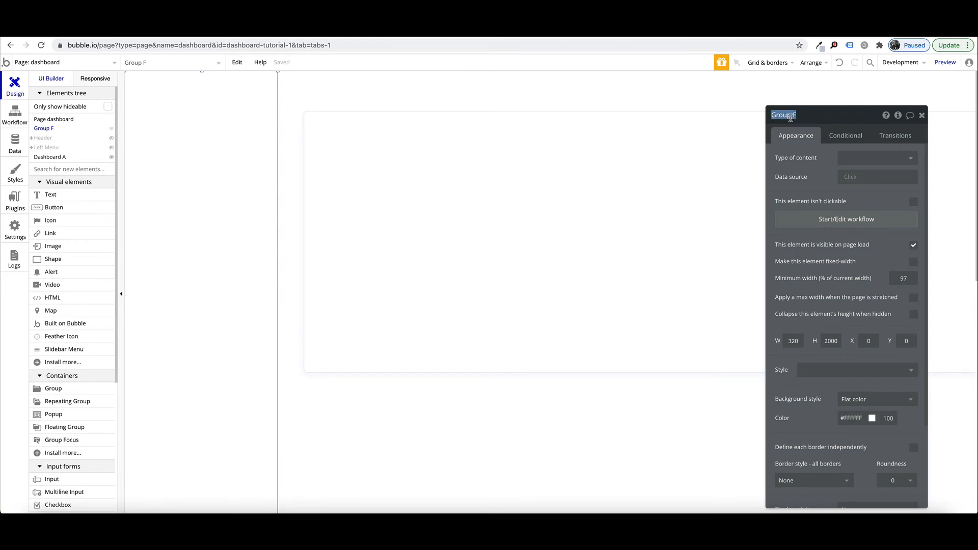
{"action": "type", "text": "Collapse @920"}
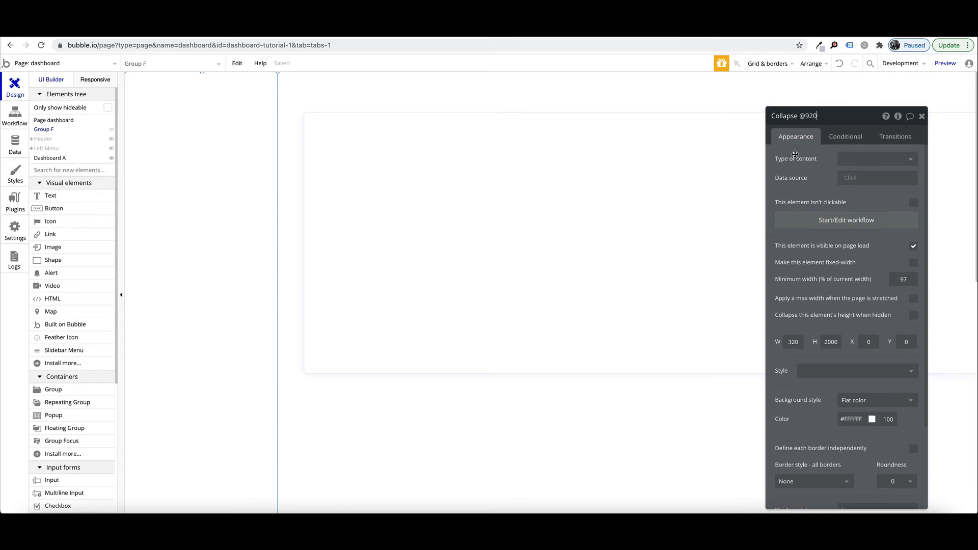
{"action": "left_click", "coordinate": [205, 210]}
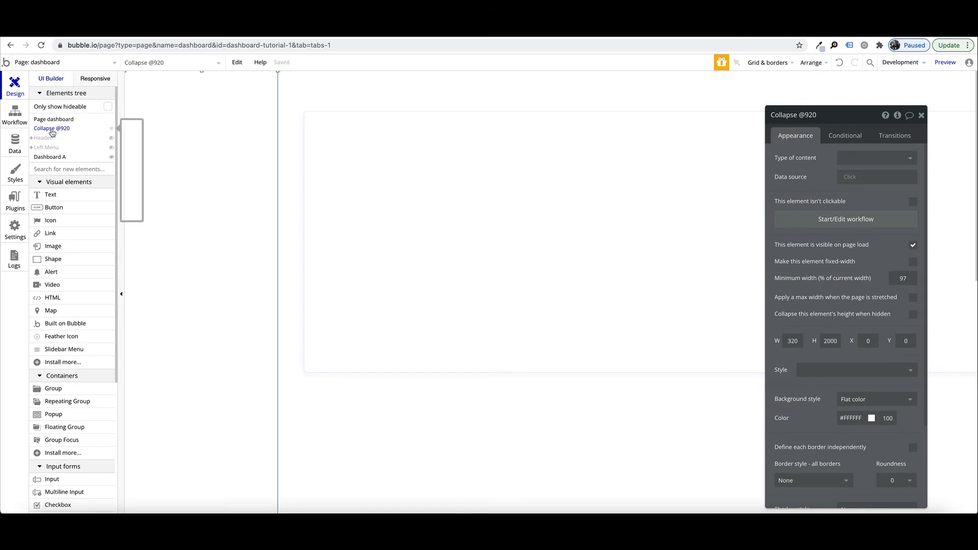
{"action": "left_click", "coordinate": [94, 79]}
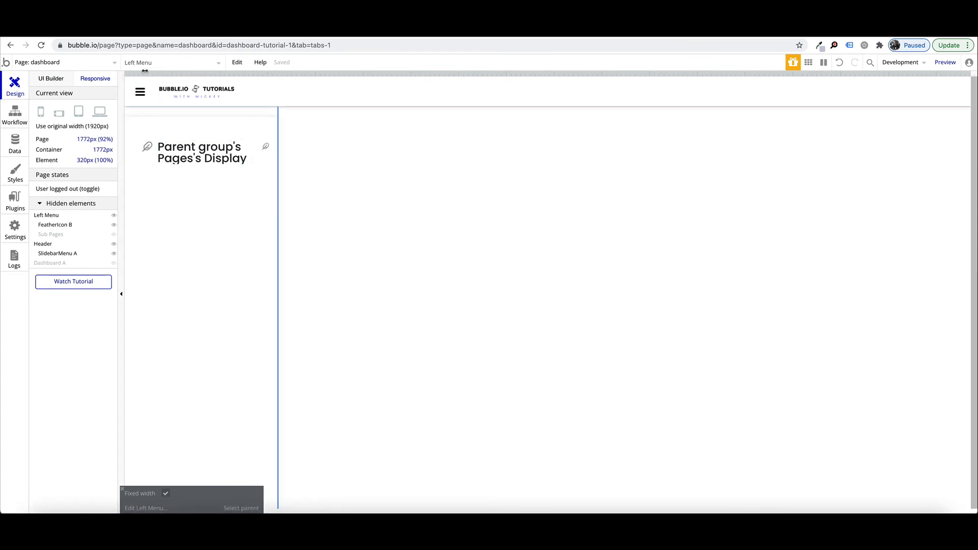
{"action": "left_click", "coordinate": [217, 62]}
{"action": "left_click", "coordinate": [148, 127]}
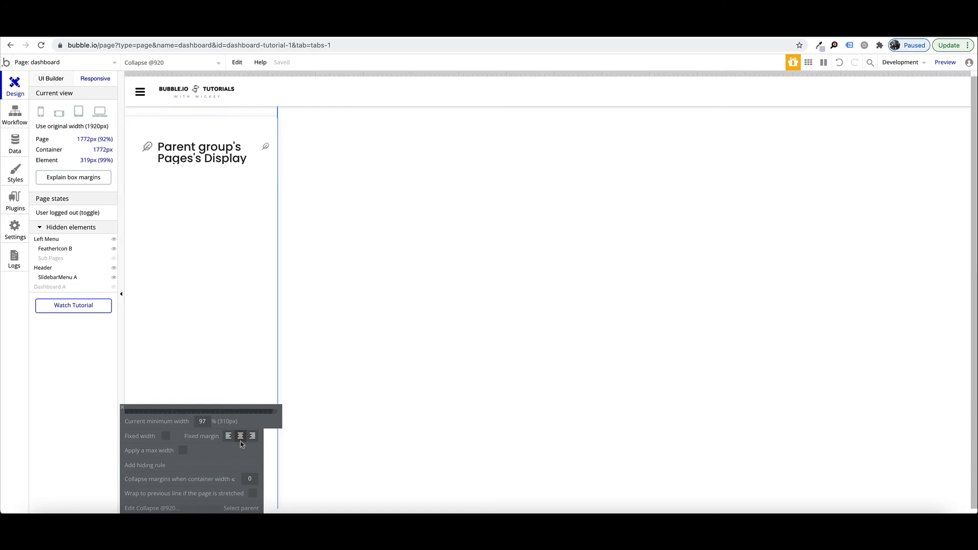
{"action": "left_click", "coordinate": [144, 467]}
{"action": "double_click", "coordinate": [208, 466]}
{"action": "key", "text": "Return"}
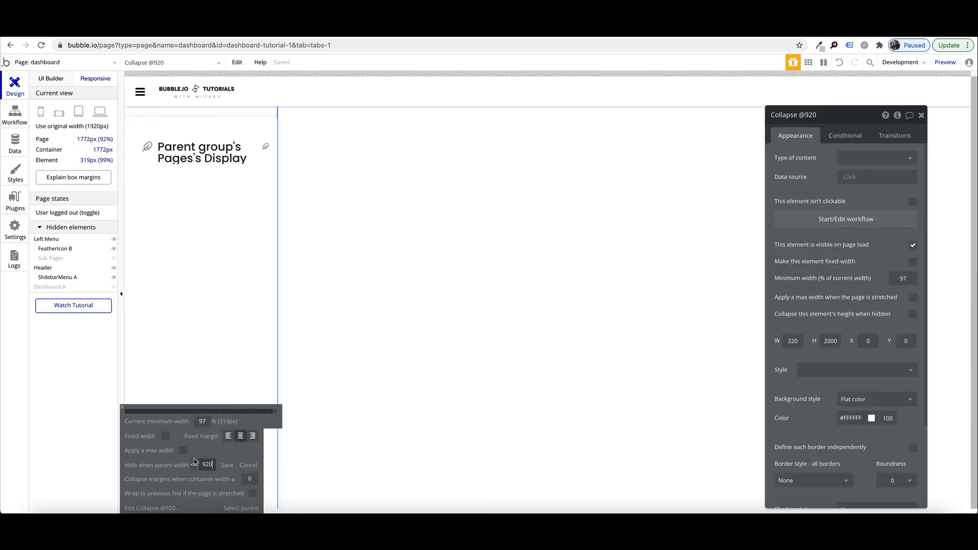
{"action": "left_click", "coordinate": [228, 465]}
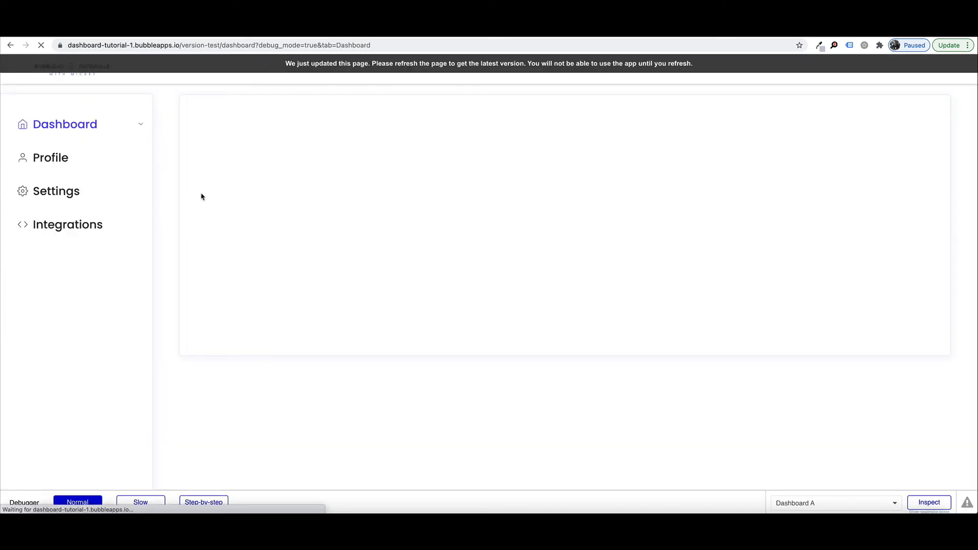
- Test the collapsing space in the refreshed preview by narrowing the browser window and widening it back
{"action": "left_click", "coordinate": [209, 30]}
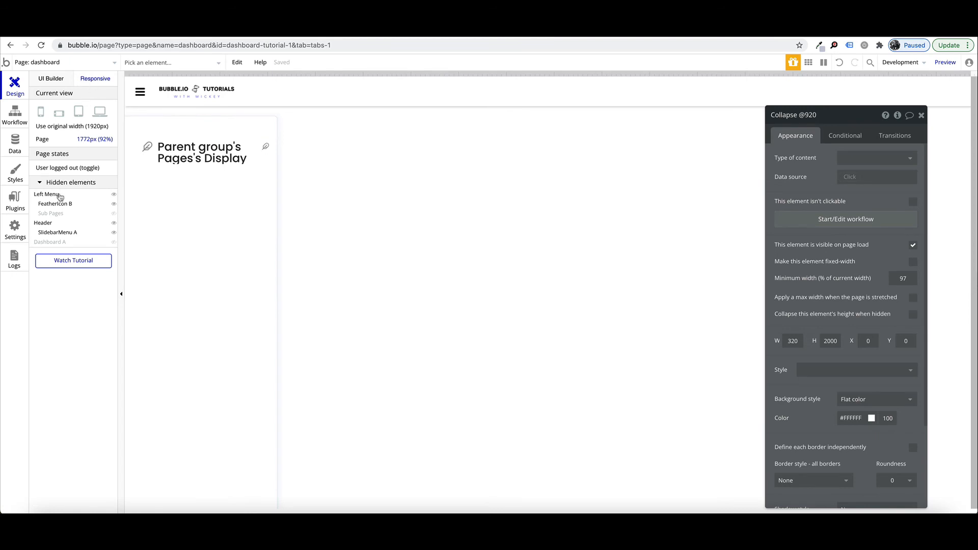
{"action": "left_click", "coordinate": [260, 36]}
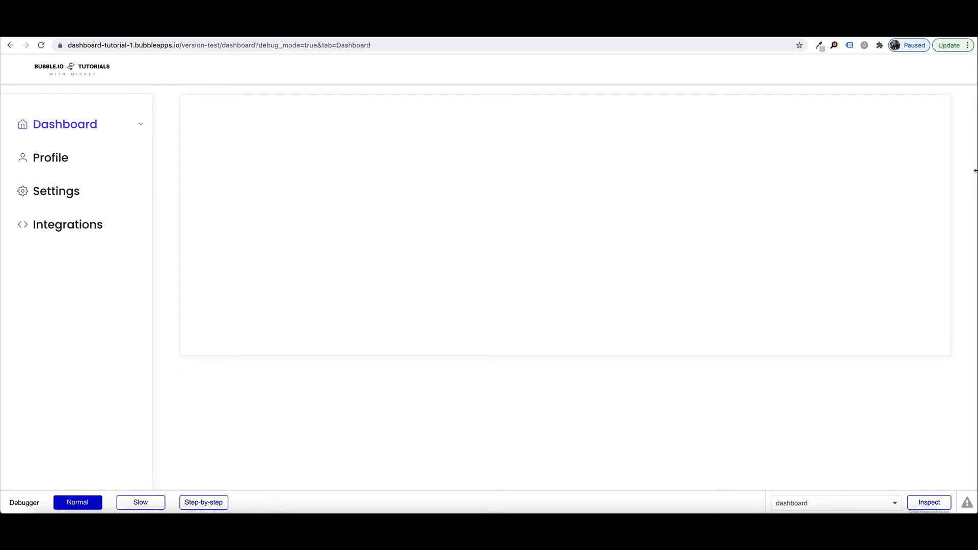
{"action": "left_click_drag", "start_coordinate": [975, 168], "coordinate": [420, 217]}
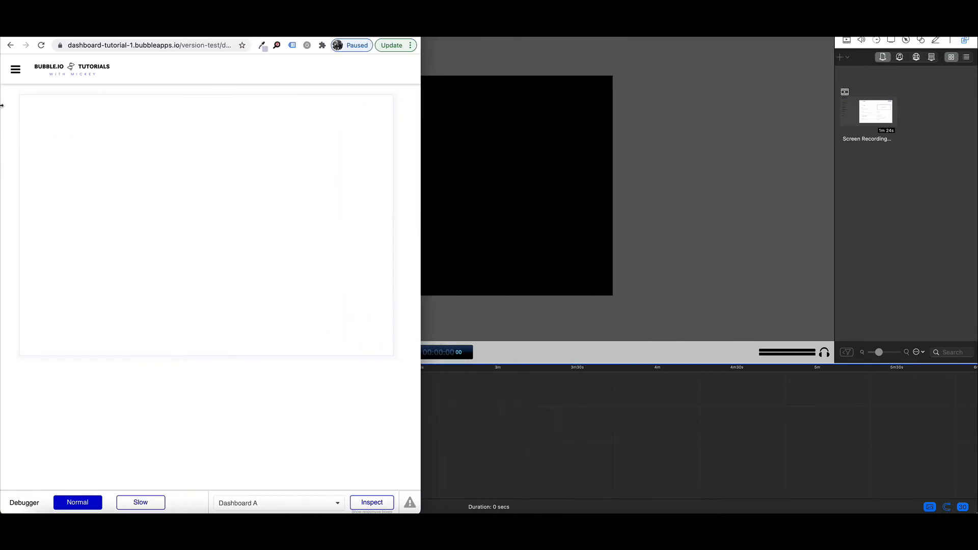
{"action": "left_click_drag", "start_coordinate": [423, 191], "coordinate": [976, 242]}
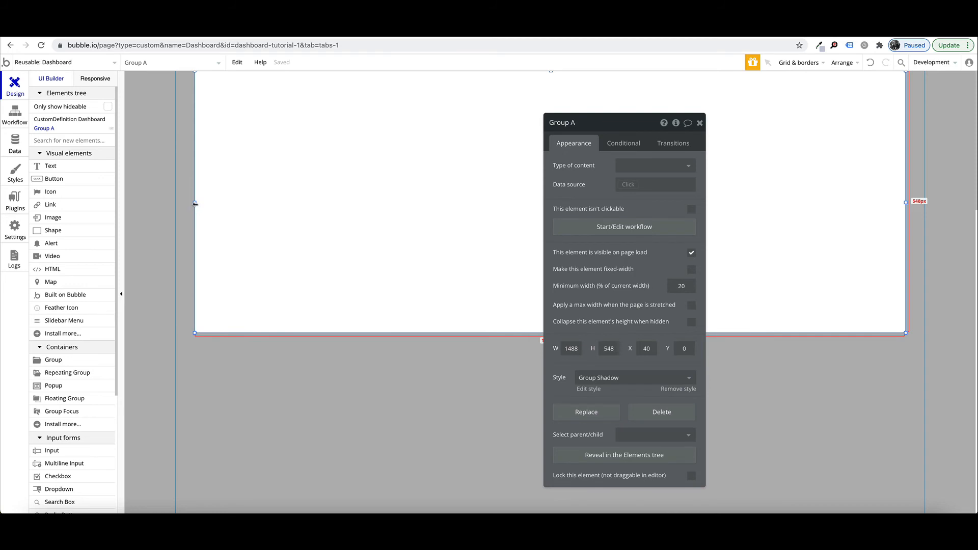
- Widen Group A in the reusable Dashboard element to about 1525 px with X at 22, and center it horizontally
{"action": "left_click_drag", "start_coordinate": [195, 203], "coordinate": [186, 203]}
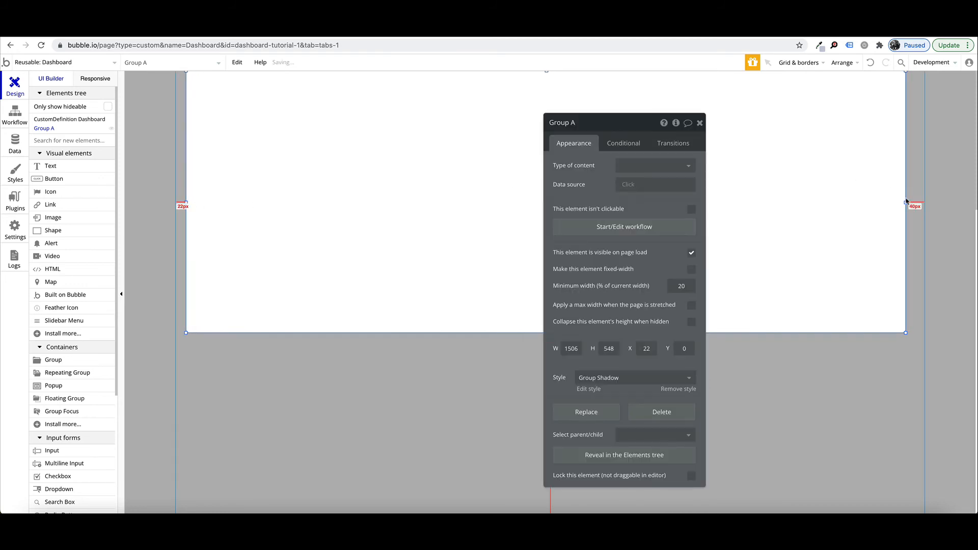
{"action": "left_click_drag", "start_coordinate": [907, 202], "coordinate": [915, 202]}
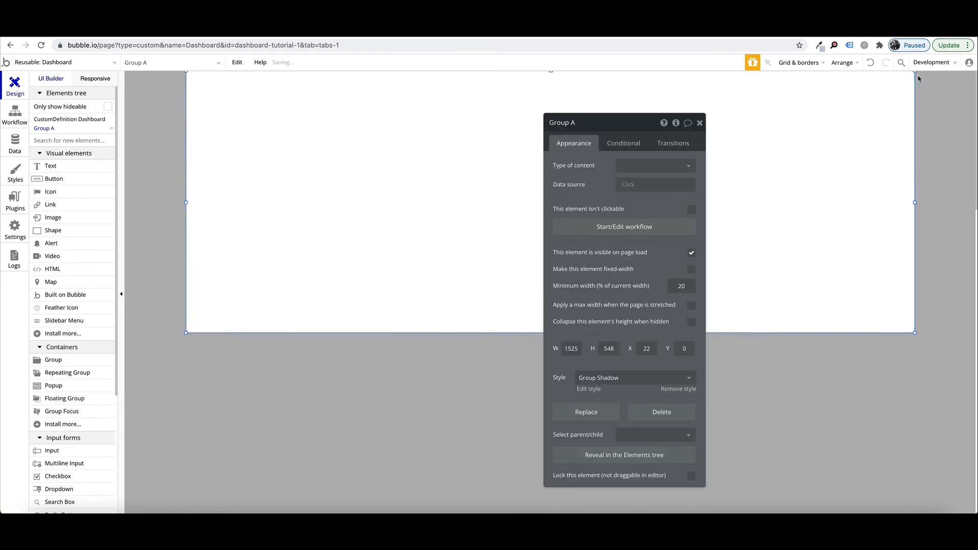
{"action": "left_click", "coordinate": [853, 65]}
{"action": "left_click", "coordinate": [810, 115]}
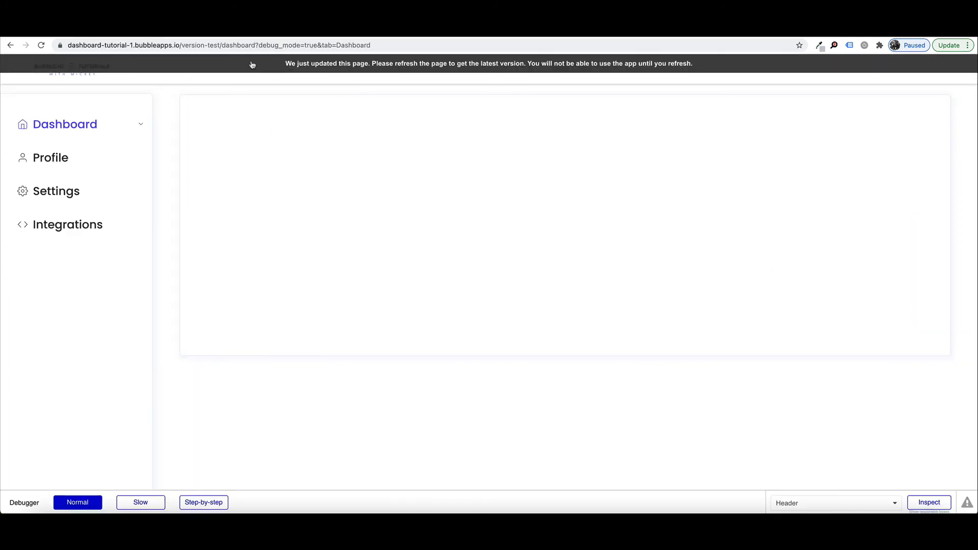
- Refresh the preview and check the widened content group by narrowing the browser window and widening it back
{"action": "left_click", "coordinate": [252, 64]}
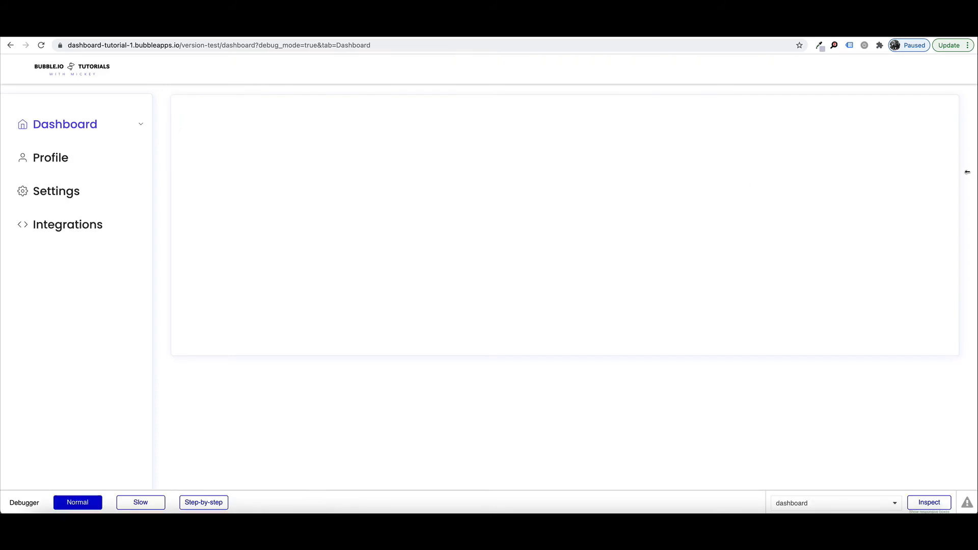
{"action": "left_click_drag", "start_coordinate": [968, 172], "coordinate": [332, 178]}
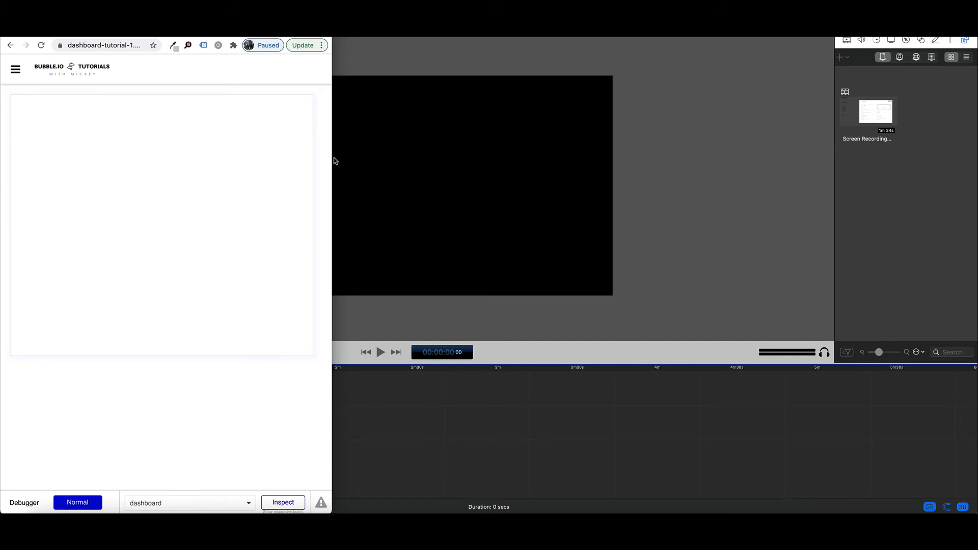
{"action": "left_click_drag", "start_coordinate": [335, 161], "coordinate": [975, 168]}
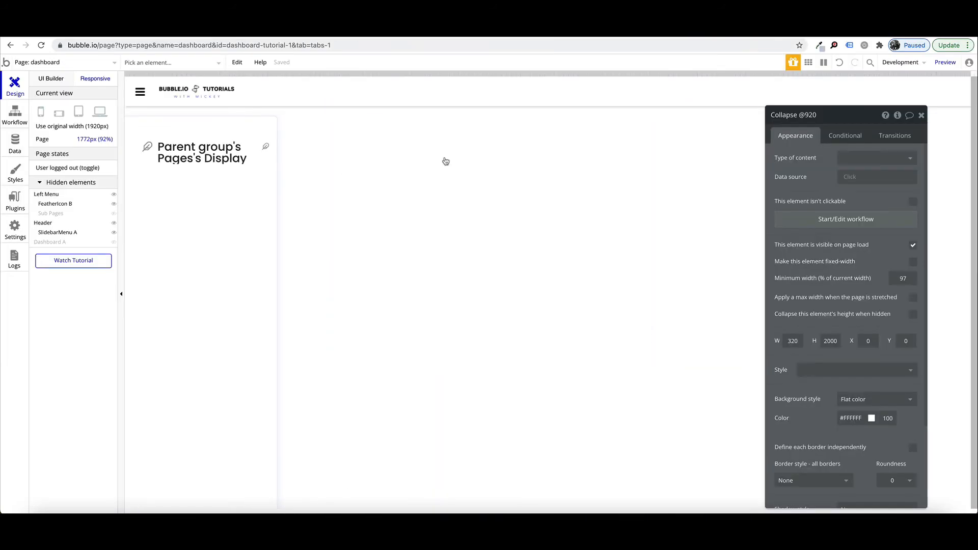
- On the dashboard page, stretch Dashboard A on both sides to about 1600 px wide, starting at about X 320 and reaching the page's edge
{"action": "left_click", "coordinate": [394, 162]}
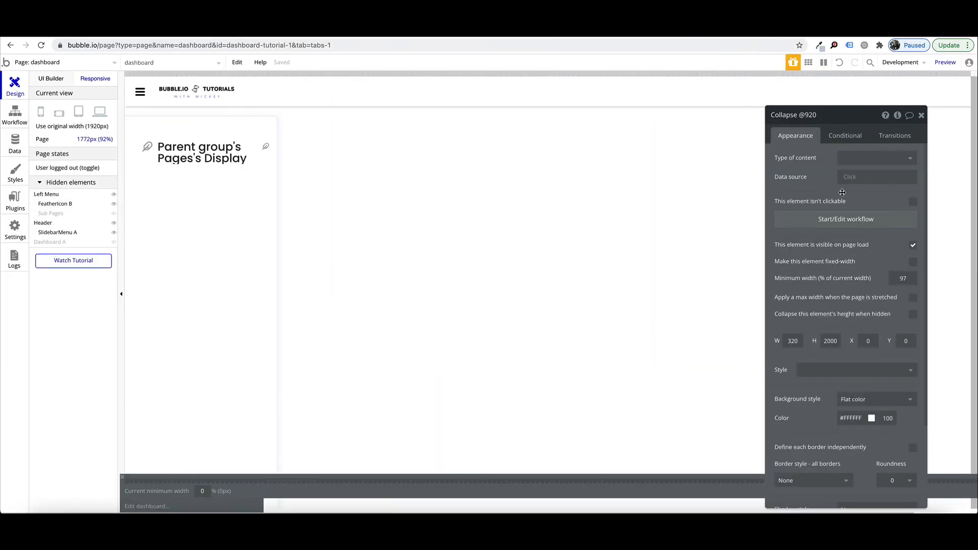
{"action": "left_click", "coordinate": [61, 78]}
{"action": "left_click", "coordinate": [703, 207]}
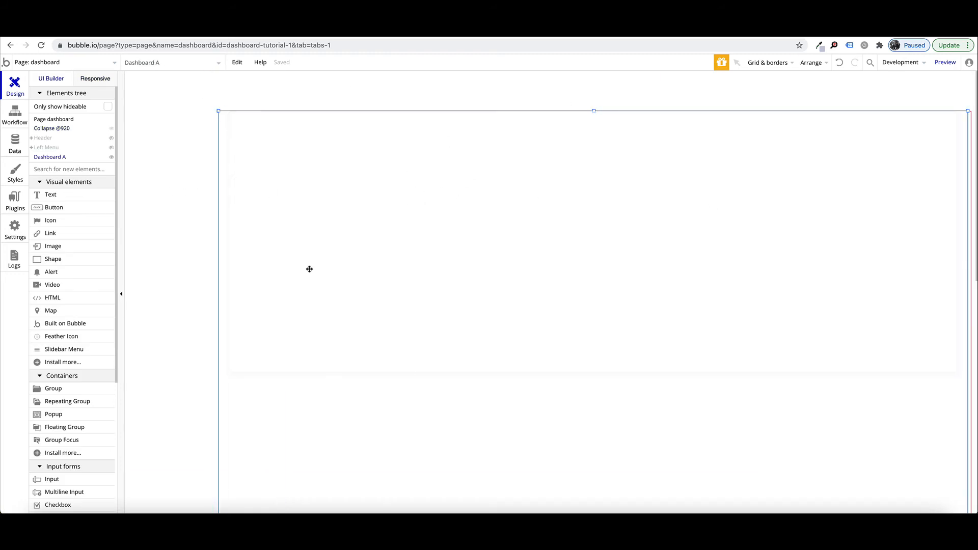
{"action": "scroll", "coordinate": [916, 361], "scroll_direction": "down", "scroll_amount": 5}
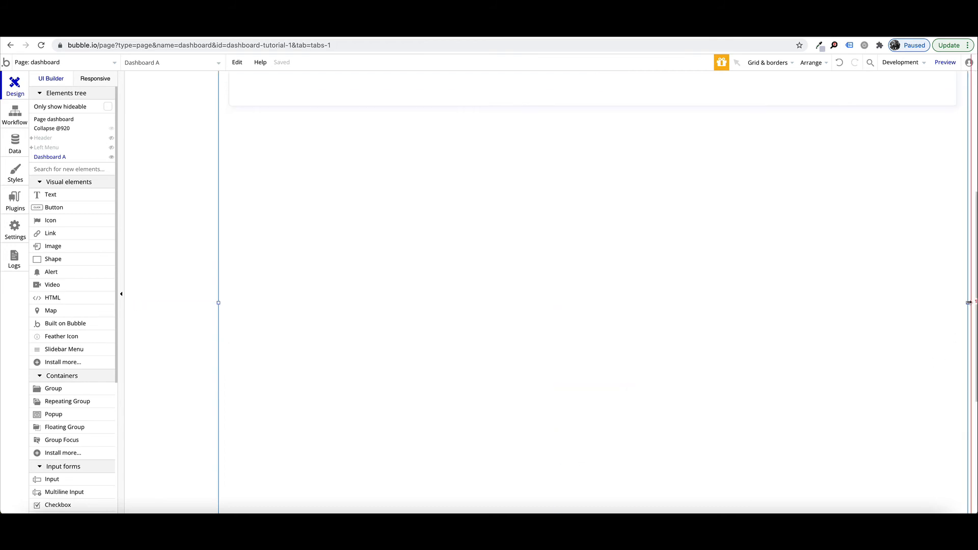
{"action": "left_click_drag", "start_coordinate": [969, 302], "coordinate": [977, 303]}
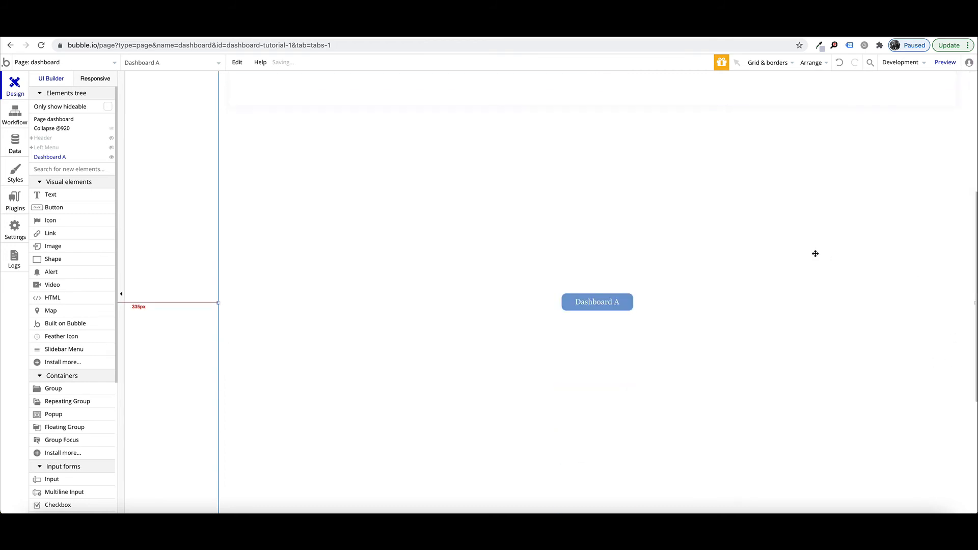
{"action": "scroll", "coordinate": [818, 256], "scroll_direction": "up", "scroll_amount": 5}
{"action": "scroll", "coordinate": [283, 286], "scroll_direction": "down", "scroll_amount": 3}
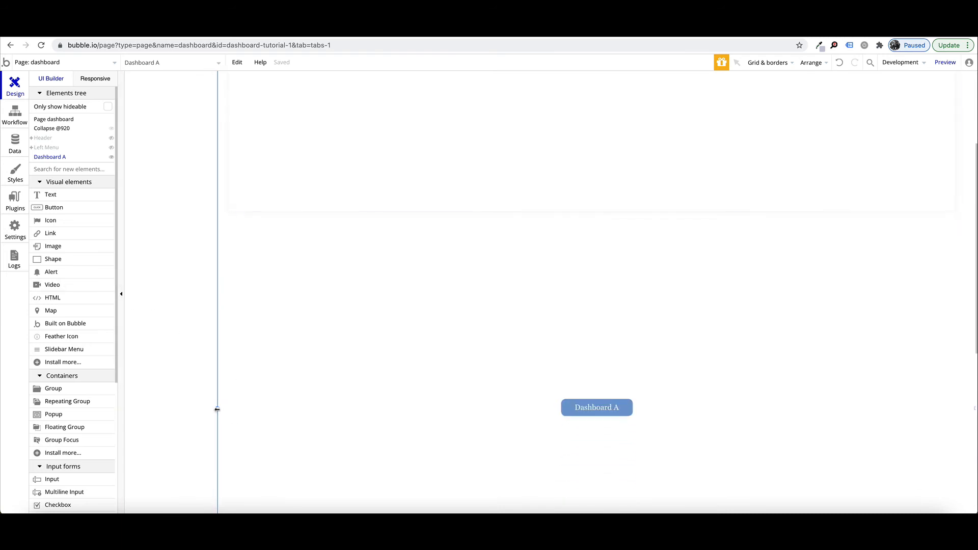
{"action": "left_click_drag", "start_coordinate": [219, 408], "coordinate": [212, 408]}
{"action": "scroll", "coordinate": [152, 331], "scroll_direction": "up", "scroll_amount": 3}
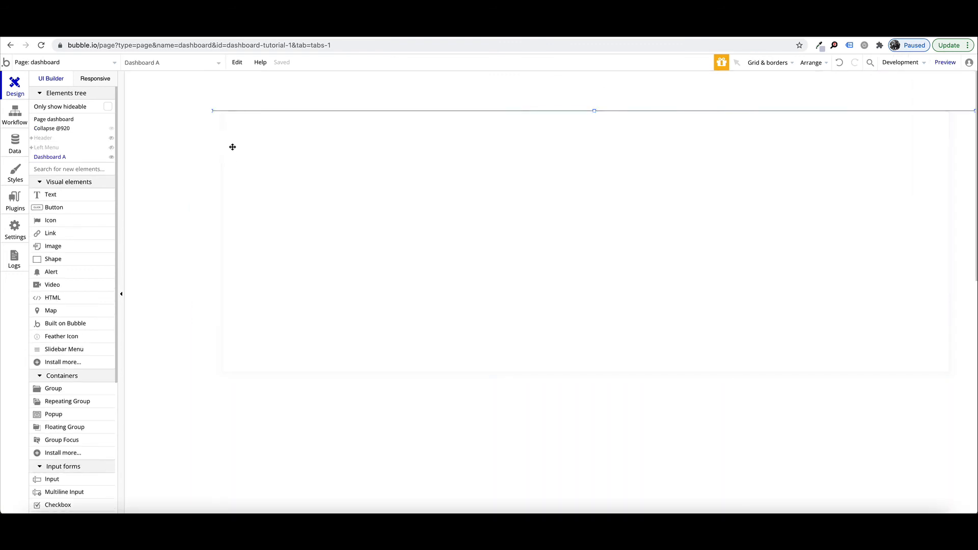
- Open the reusable Dashboard element for editing and set its width to 1600 px
{"action": "double_click", "coordinate": [365, 147]}
{"action": "double_click", "coordinate": [794, 276]}
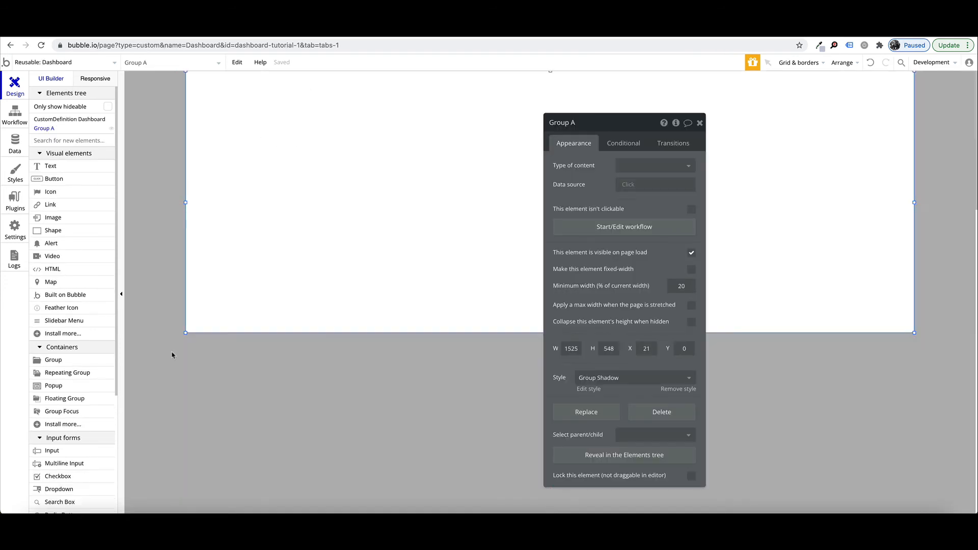
{"action": "left_click", "coordinate": [258, 378]}
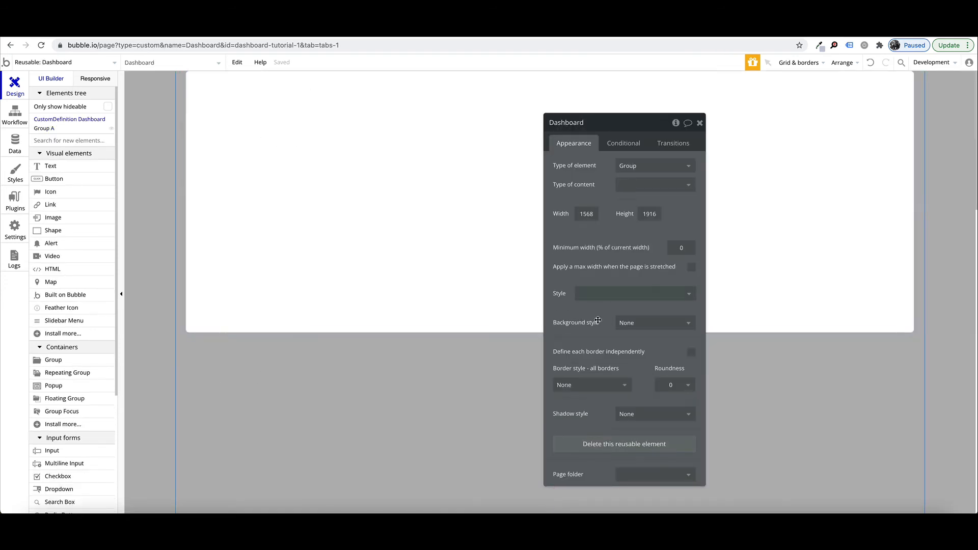
{"action": "double_click", "coordinate": [594, 215]}
{"action": "type", "text": "1600"}
{"action": "left_click", "coordinate": [624, 232]}
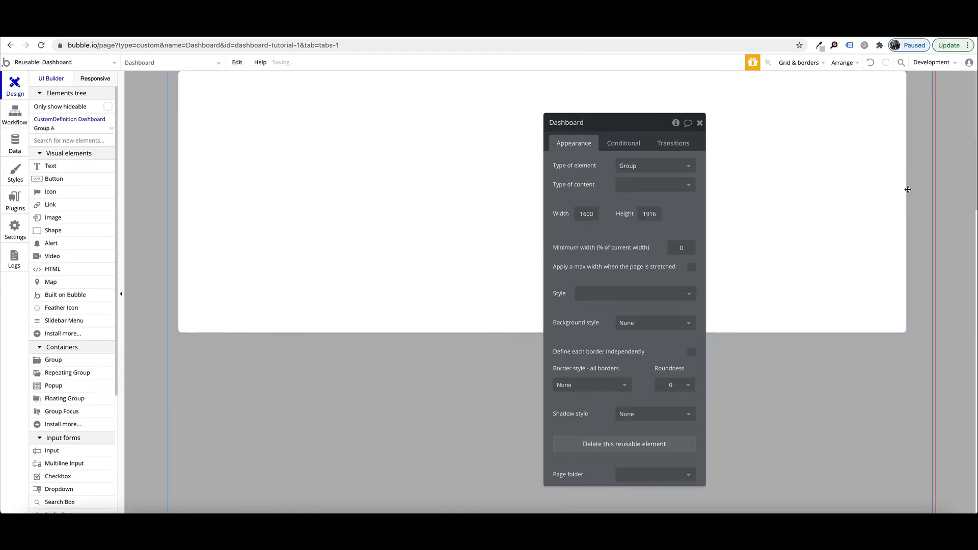
- Widen Group A to about 1568 px within the reusable element and center it horizontally
{"action": "left_click", "coordinate": [894, 191]}
{"action": "left_click_drag", "start_coordinate": [907, 203], "coordinate": [926, 203]}
{"action": "left_click_drag", "start_coordinate": [180, 203], "coordinate": [179, 203]}
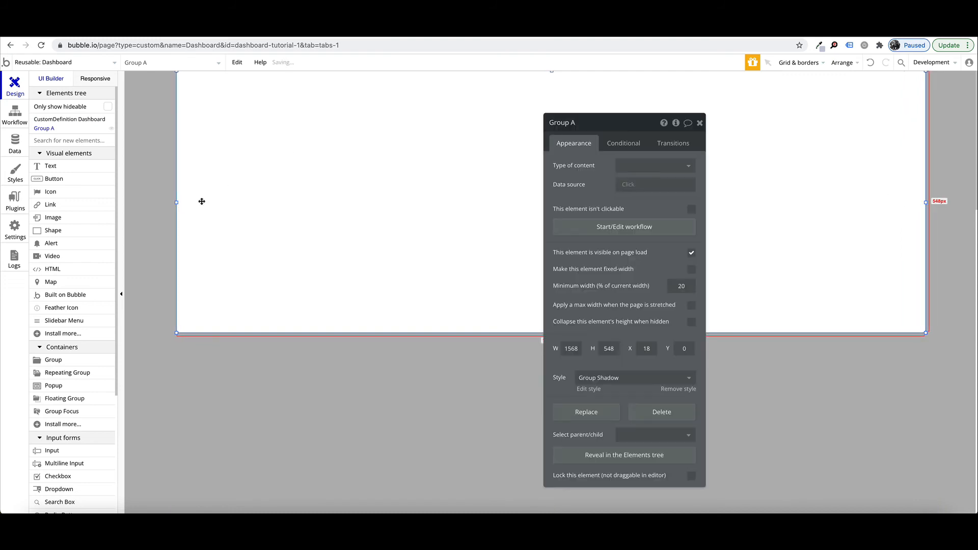
{"action": "left_click", "coordinate": [842, 63]}
{"action": "left_click", "coordinate": [814, 106]}
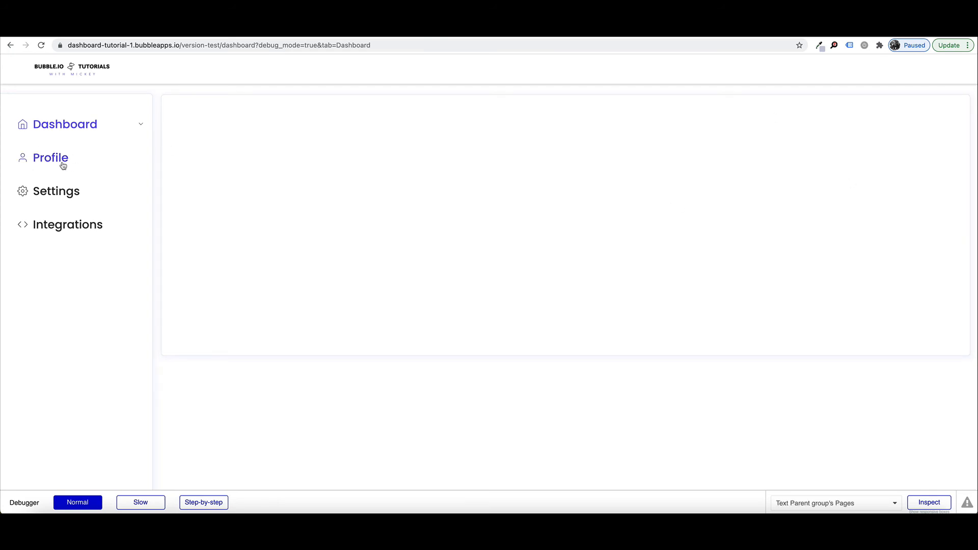
- In the preview, try the Profile and Dashboard menu entries, then narrow the window, open and close the slidebar menu, and restore the width
{"action": "left_click", "coordinate": [58, 161]}
{"action": "left_click", "coordinate": [65, 127]}
{"action": "left_click_drag", "start_coordinate": [946, 154], "coordinate": [224, 175]}
{"action": "left_click", "coordinate": [88, 306]}
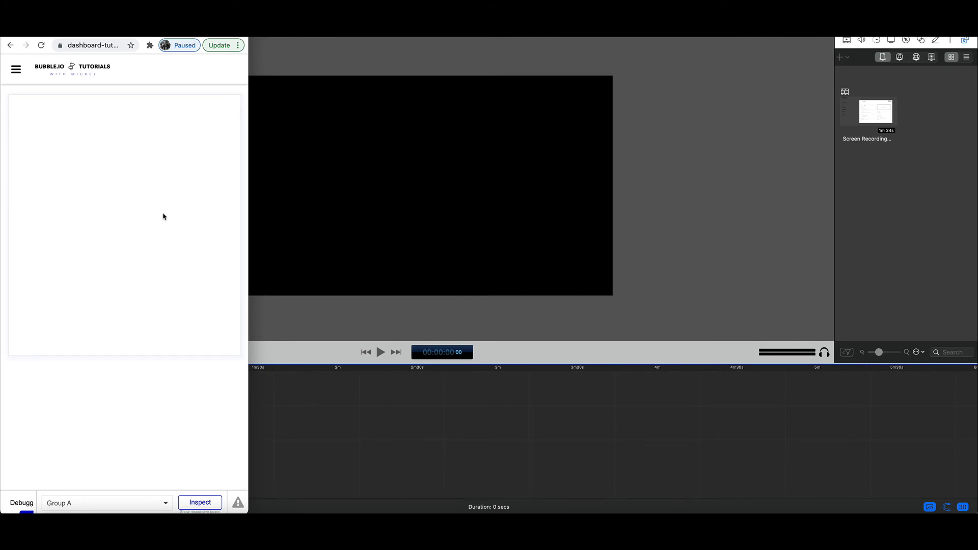
{"action": "left_click", "coordinate": [19, 70]}
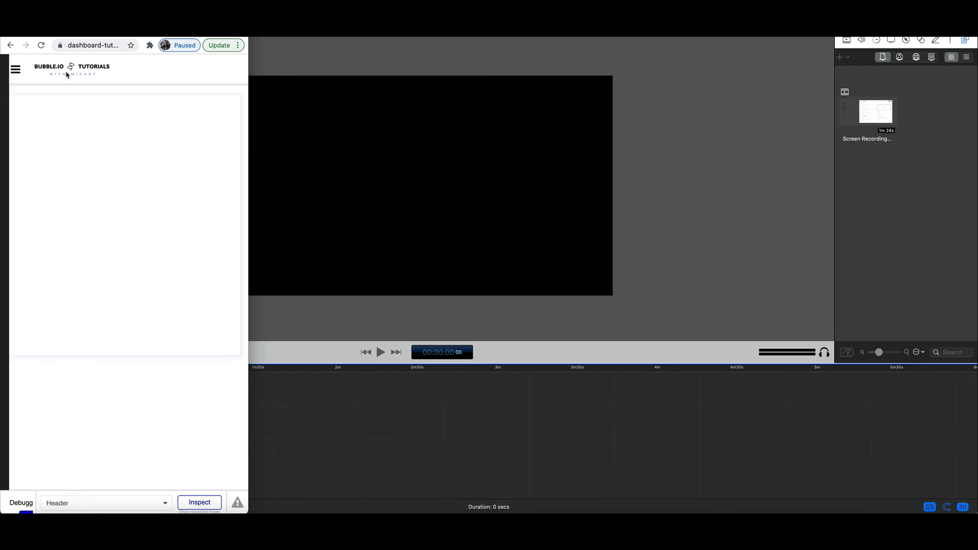
{"action": "left_click", "coordinate": [197, 148]}
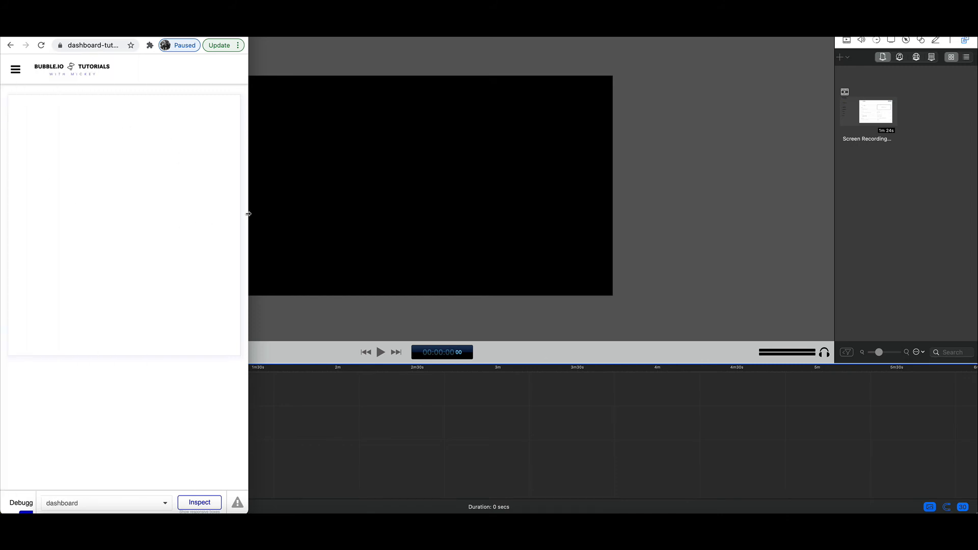
{"action": "left_click_drag", "start_coordinate": [248, 213], "coordinate": [974, 260]}
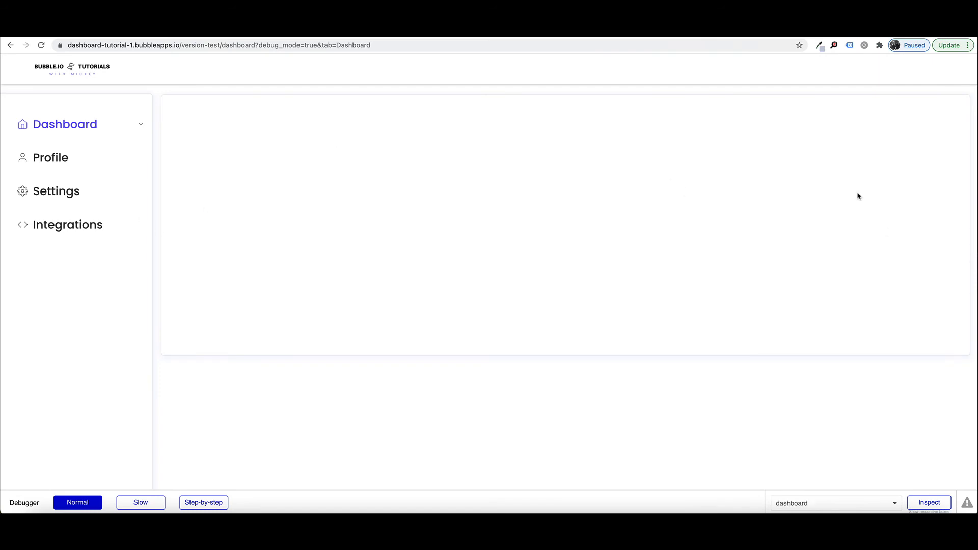
- Repeatedly narrow and widen the preview window to check how the content group and its side margins resize
{"action": "left_click_drag", "start_coordinate": [976, 181], "coordinate": [85, 176]}
{"action": "left_click", "coordinate": [976, 165]}
{"action": "left_click_drag", "start_coordinate": [975, 158], "coordinate": [2, 142]}
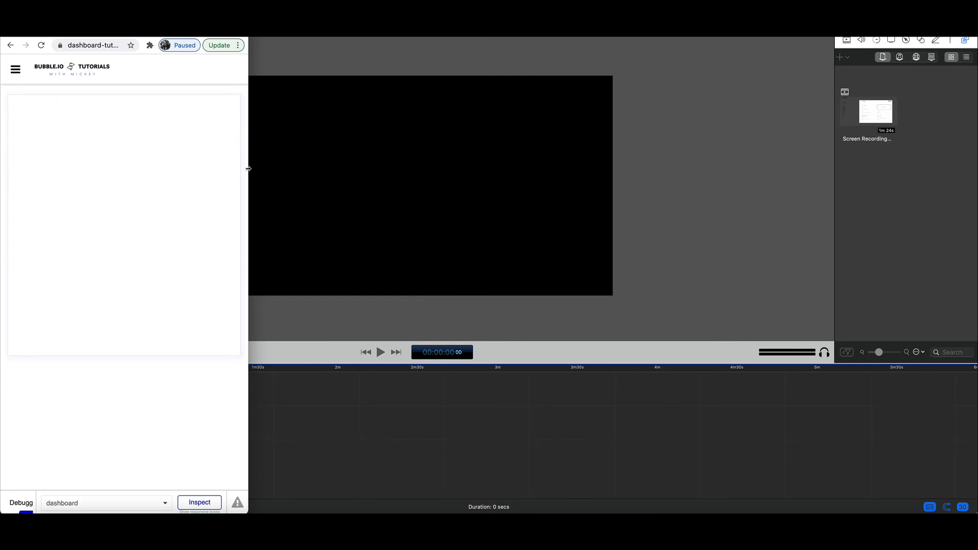
{"action": "left_click_drag", "start_coordinate": [248, 169], "coordinate": [977, 233]}
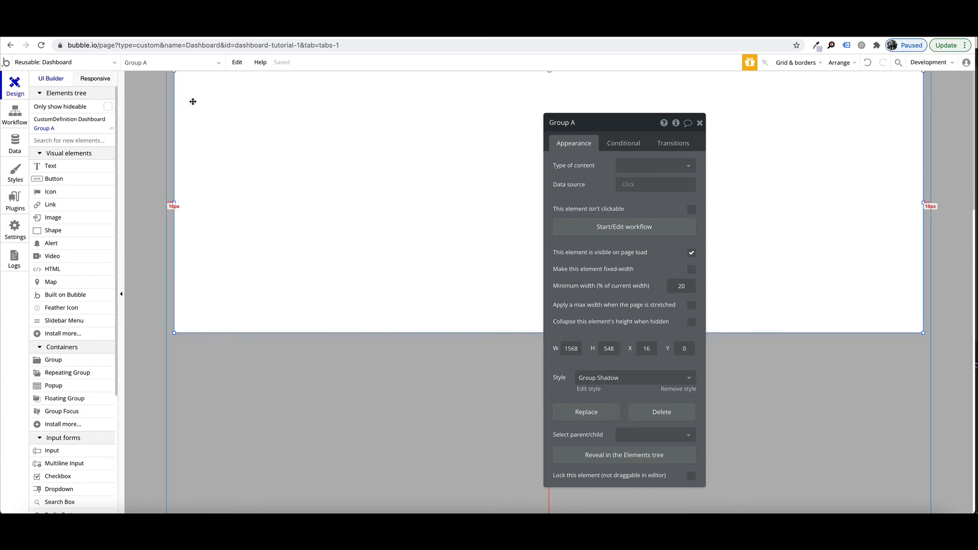
- In the responsive view, set Group A's margins to collapse at a container width of 920 px and check it at narrower and wider page widths
{"action": "left_click", "coordinate": [94, 81]}
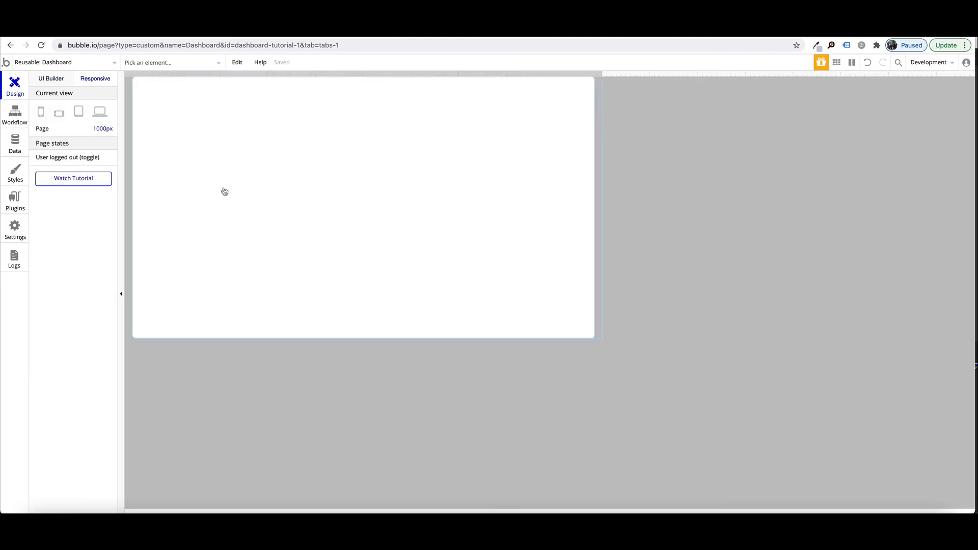
{"action": "left_click", "coordinate": [425, 109]}
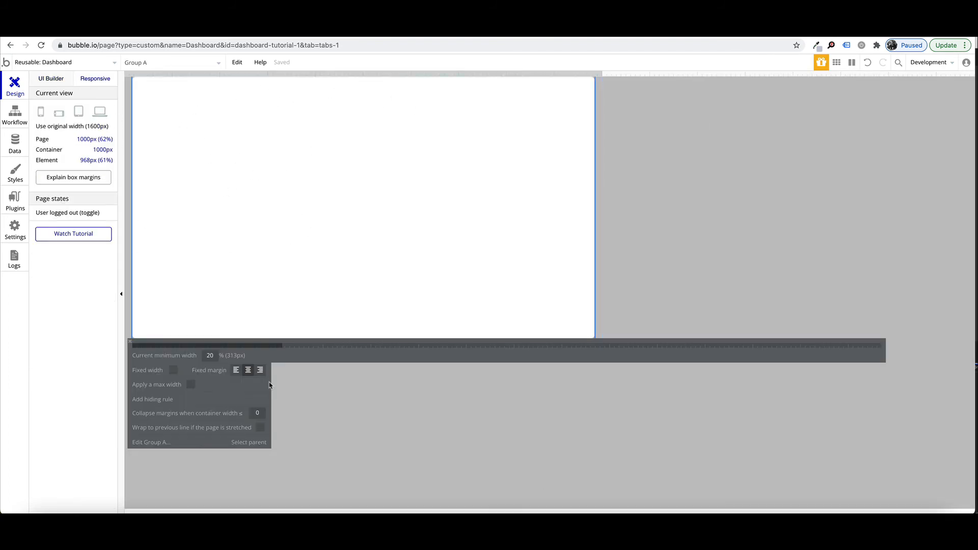
{"action": "left_click", "coordinate": [262, 414]}
{"action": "left_click_drag", "start_coordinate": [601, 75], "coordinate": [969, 75]}
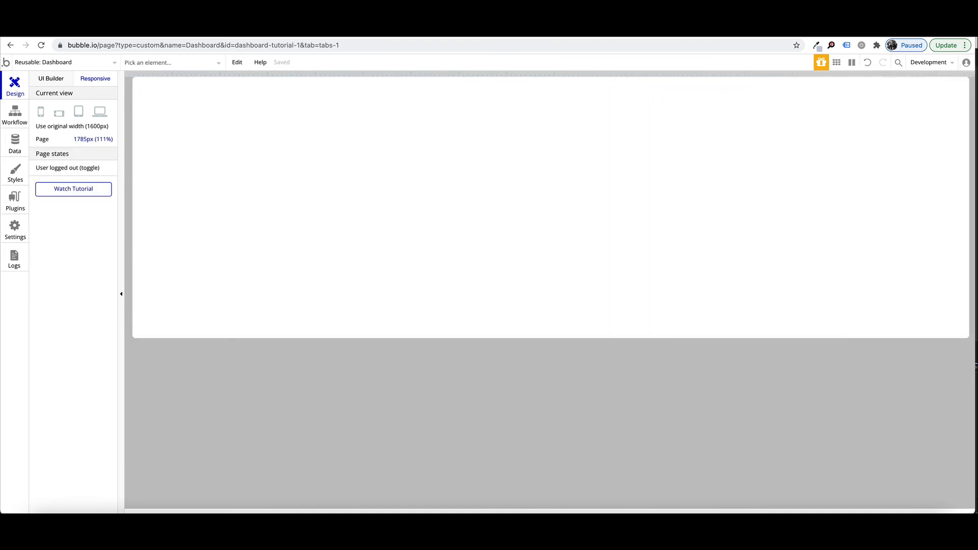
{"action": "left_click", "coordinate": [147, 148]}
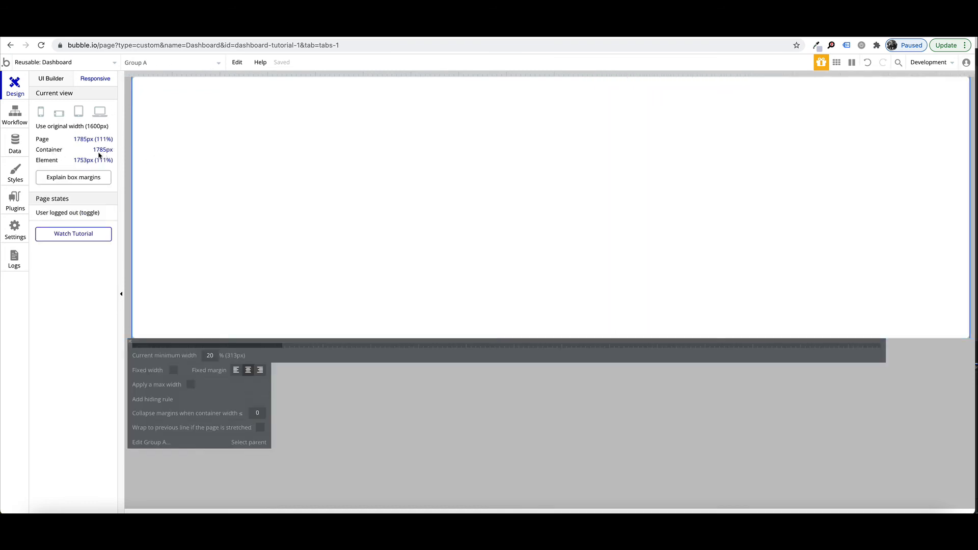
{"action": "left_click", "coordinate": [257, 412]}
{"action": "type", "text": "92"}
{"action": "left_click_drag", "start_coordinate": [968, 79], "coordinate": [685, 76]}
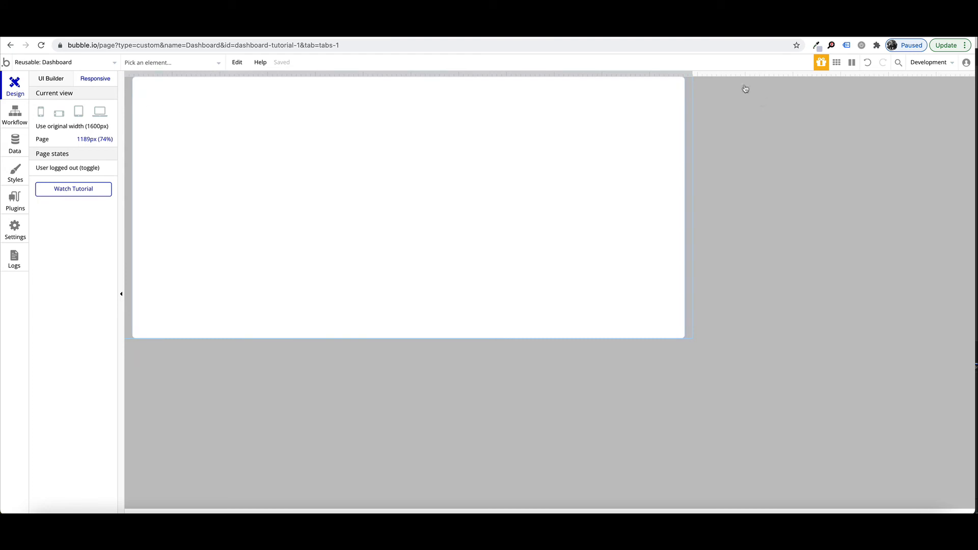
{"action": "left_click_drag", "start_coordinate": [688, 75], "coordinate": [971, 76]}
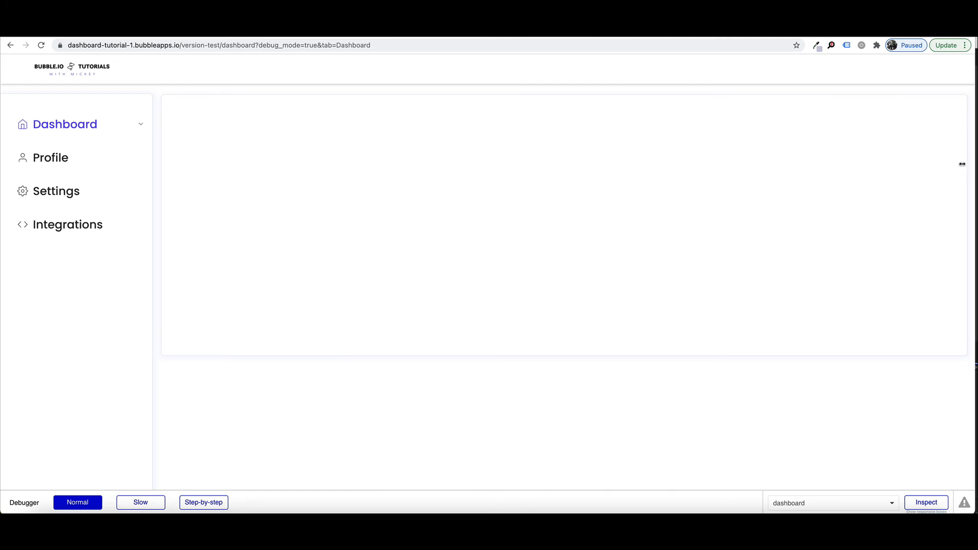
- Narrow the preview window to check Group A's collapsed margins, reposition the window, and widen it back to full width
{"action": "left_click_drag", "start_coordinate": [963, 164], "coordinate": [321, 186]}
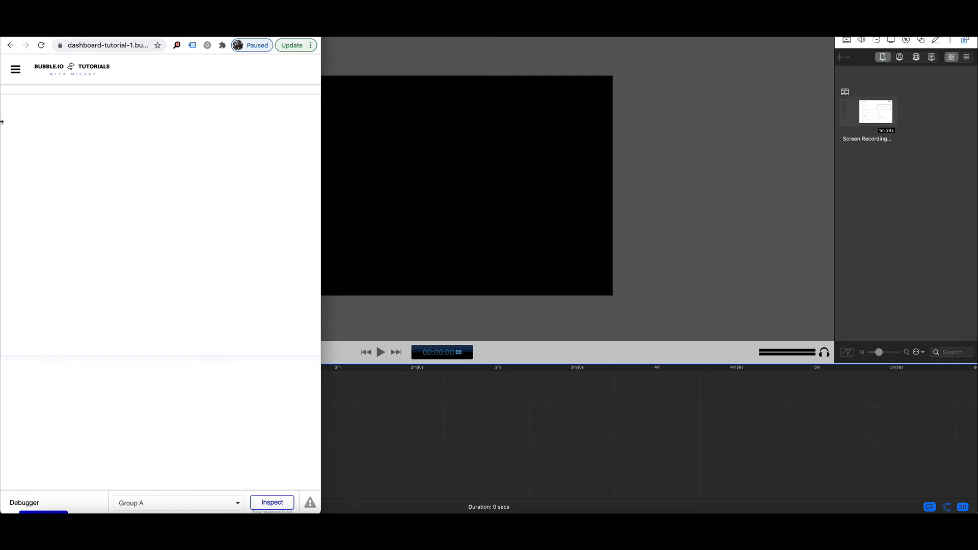
{"action": "left_click_drag", "start_coordinate": [7, 136], "coordinate": [6, 169]}
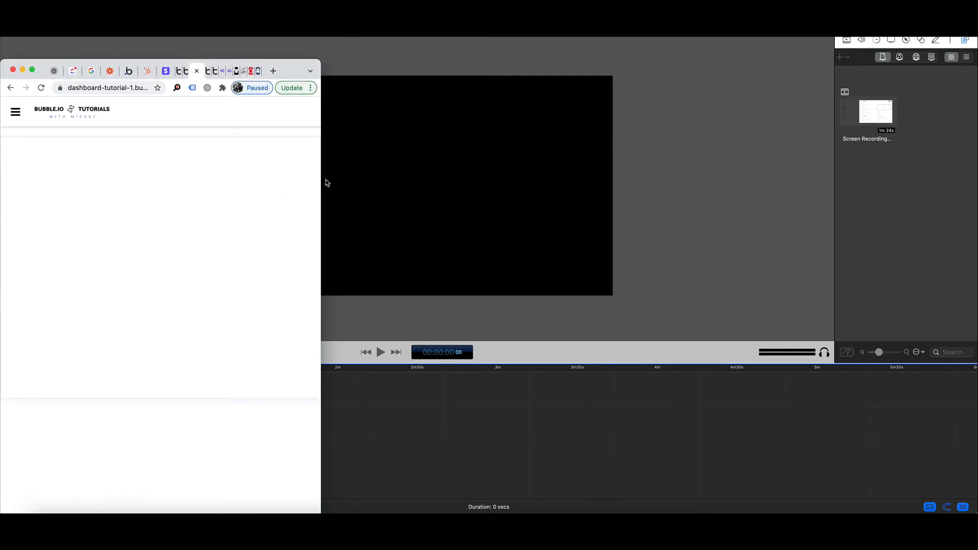
{"action": "left_click_drag", "start_coordinate": [266, 72], "coordinate": [267, 50]}
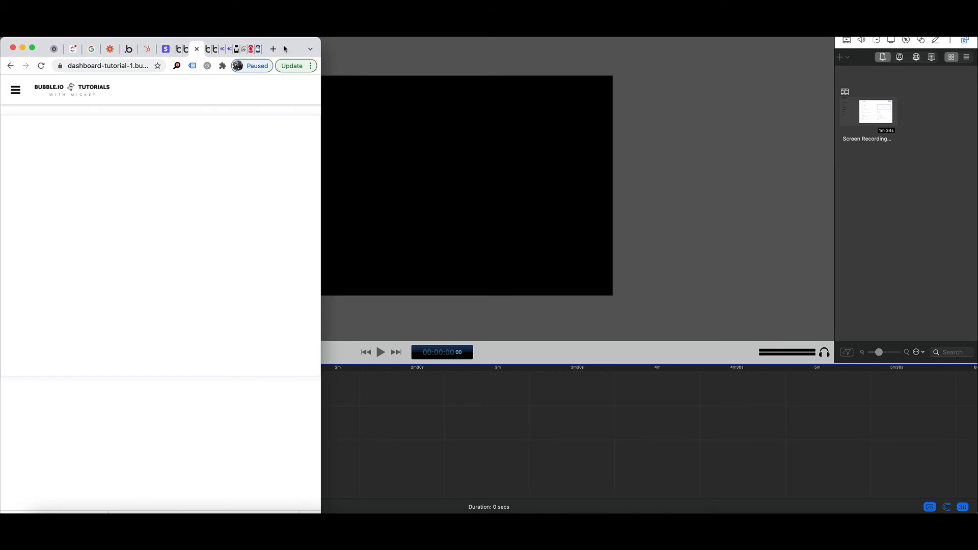
{"action": "double_click", "coordinate": [321, 90]}
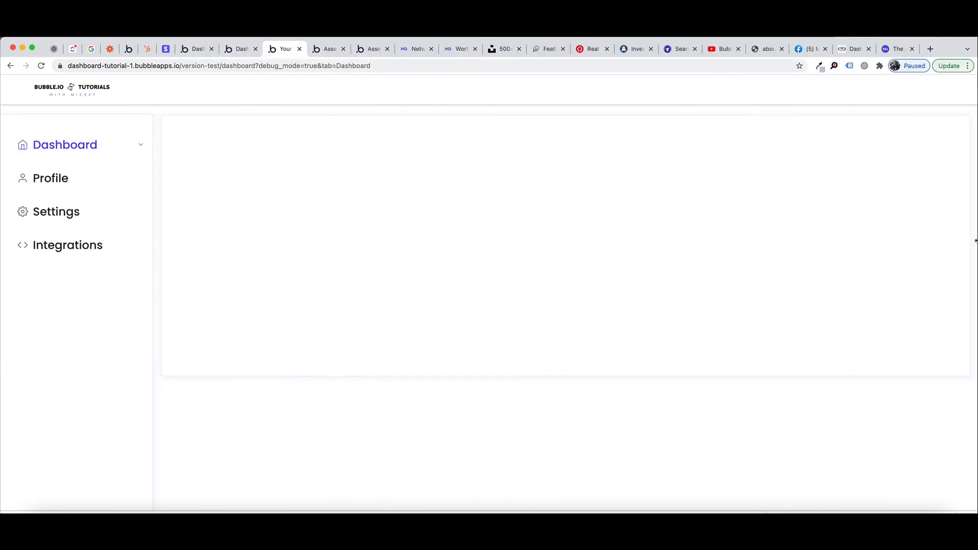
- Narrow the preview again, open and close the slidebar menu, restore the width, and return to the dashboard page in the editor
{"action": "left_click_drag", "start_coordinate": [937, 240], "coordinate": [271, 276]}
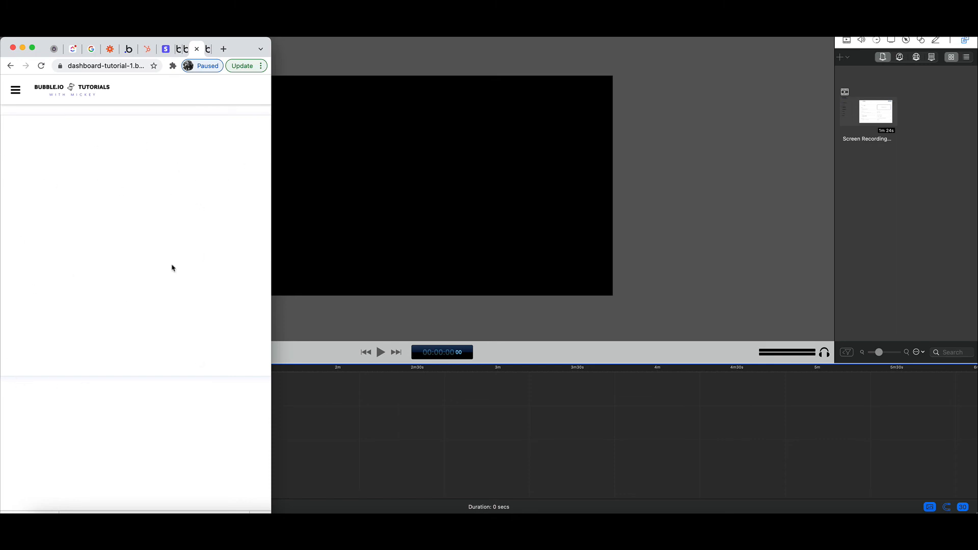
{"action": "left_click", "coordinate": [14, 92]}
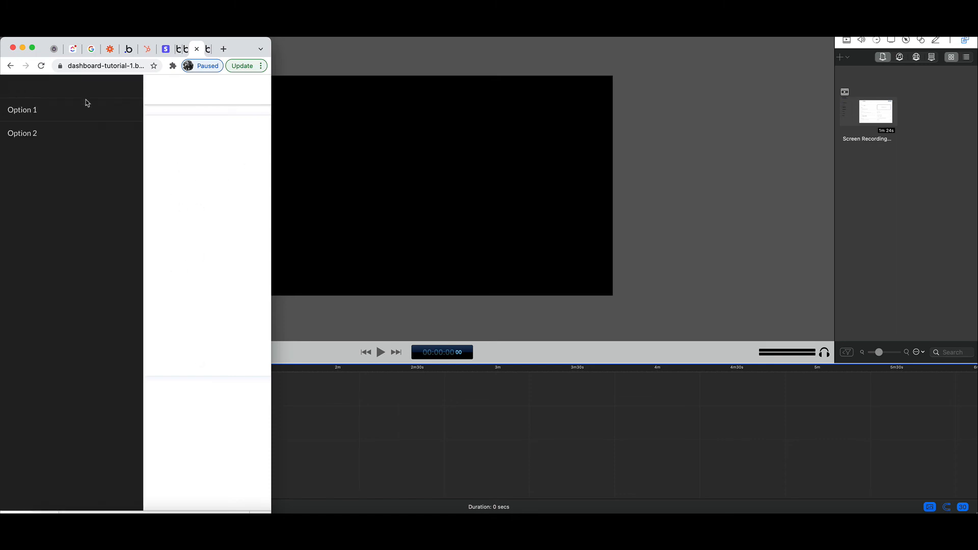
{"action": "left_click", "coordinate": [230, 148]}
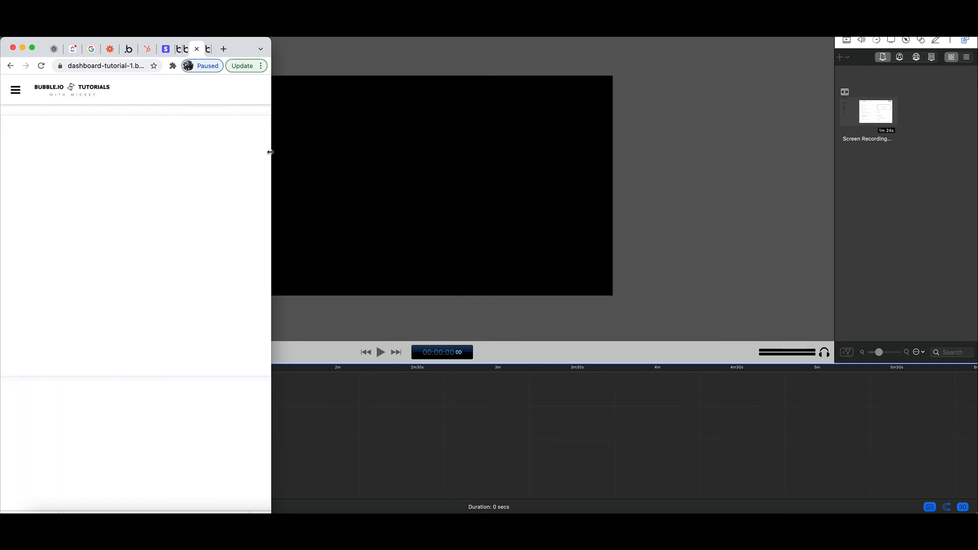
{"action": "left_click_drag", "start_coordinate": [270, 151], "coordinate": [976, 172]}
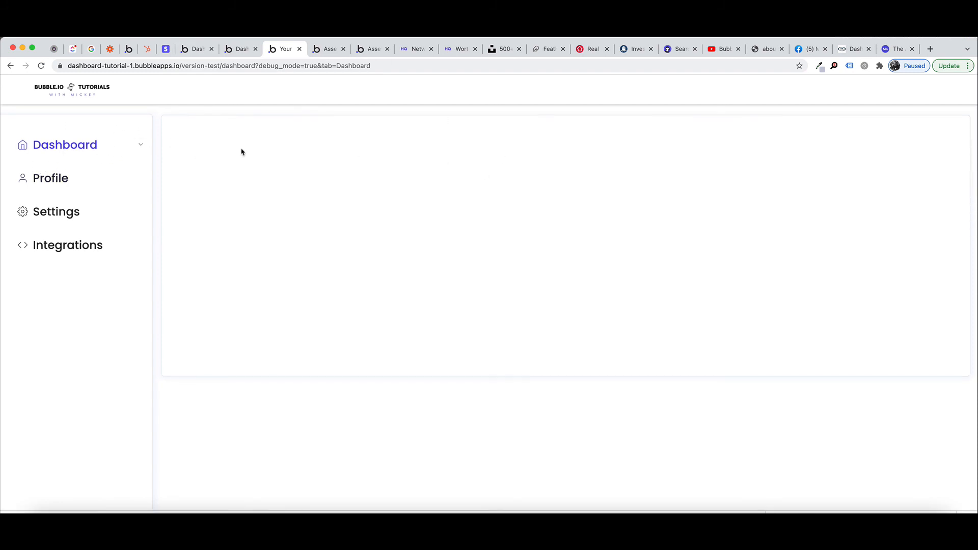
{"action": "left_click", "coordinate": [238, 49]}
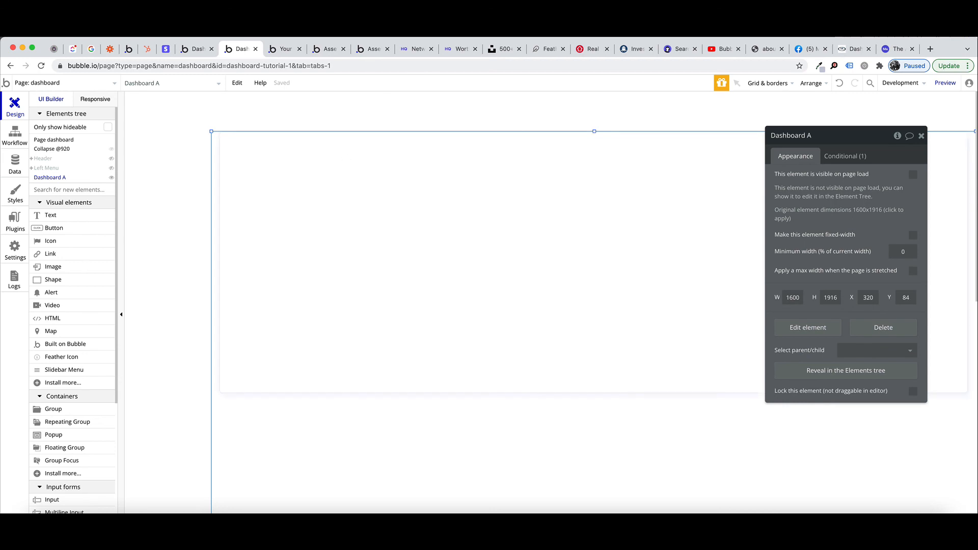
- In the Dashboard reusable element, add a text reading "Dashboard", about 275 by 43 px, near Group A's upper-left corner
{"action": "left_click", "coordinate": [194, 49]}
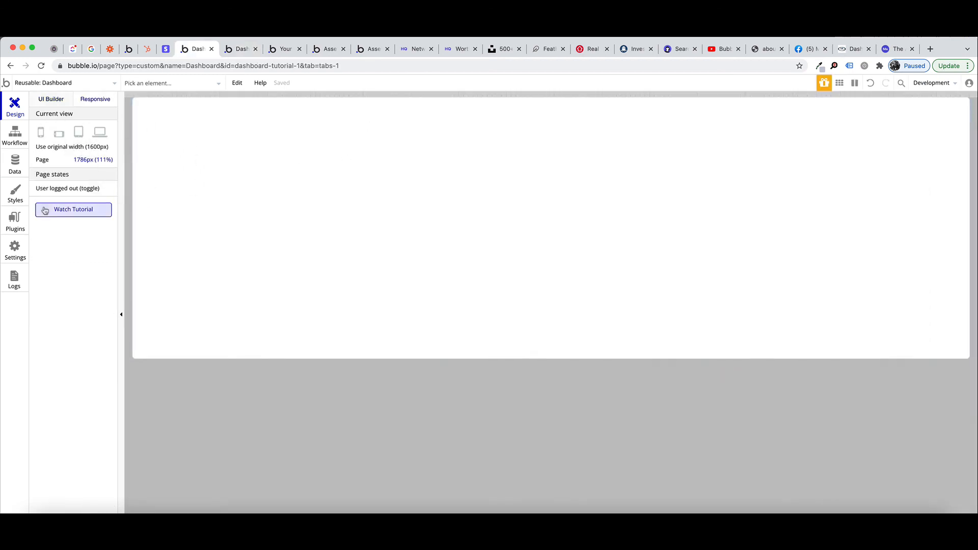
{"action": "left_click", "coordinate": [48, 104]}
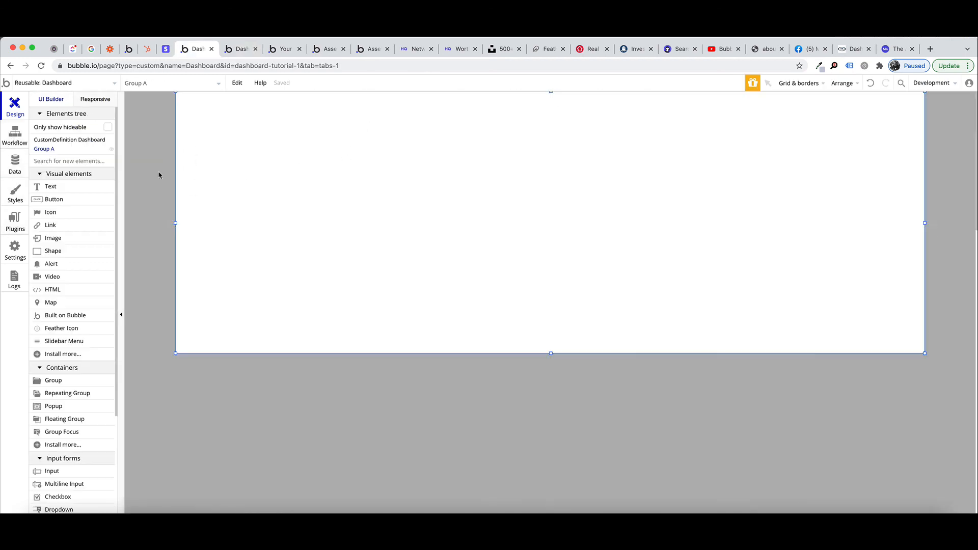
{"action": "left_click", "coordinate": [65, 187]}
{"action": "left_click_drag", "start_coordinate": [194, 106], "coordinate": [325, 125]}
{"action": "type", "text": "Dash"}
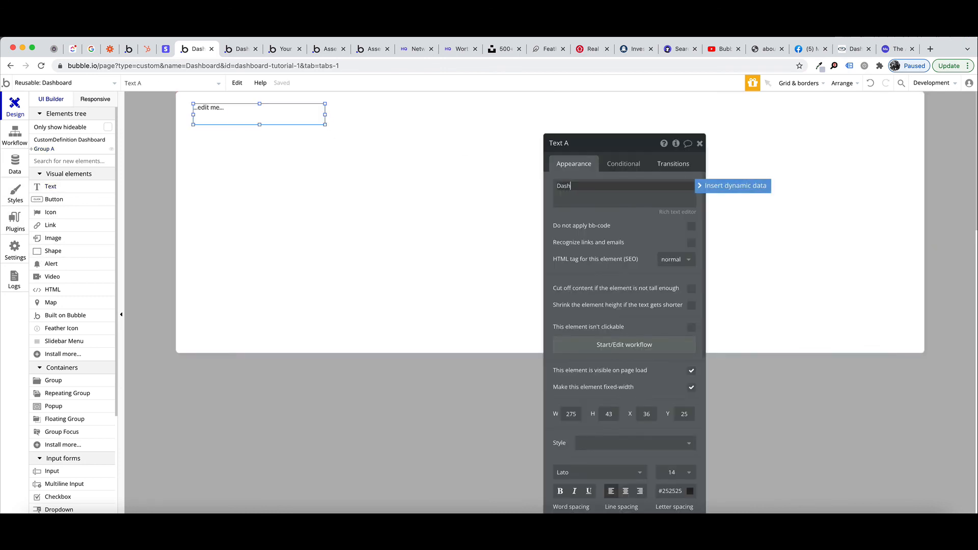
{"action": "type", "text": "board"}
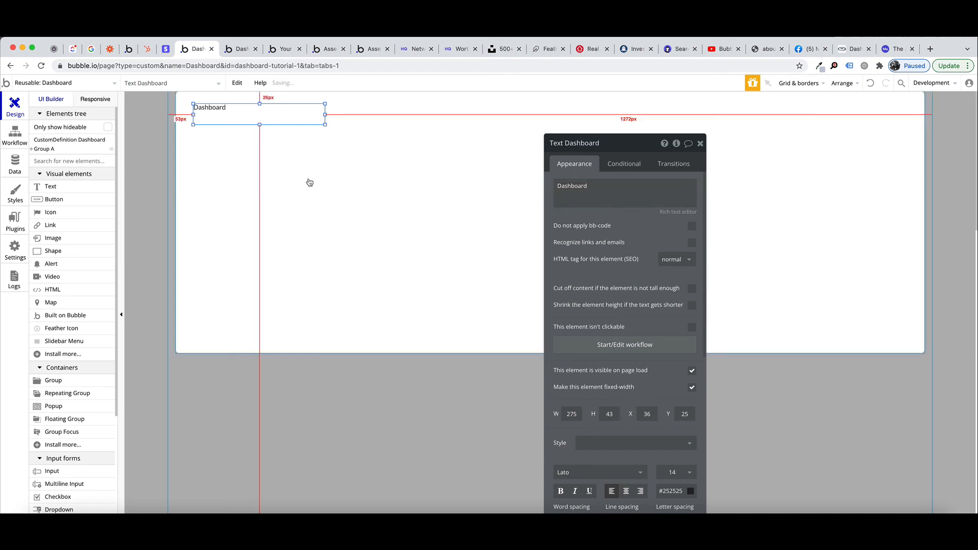
{"action": "left_click", "coordinate": [219, 156]}
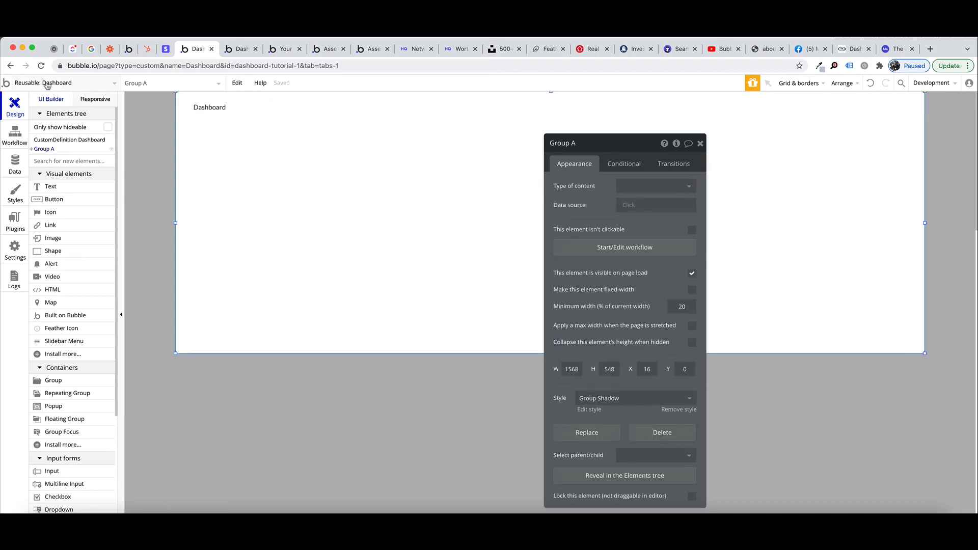
- Clone the Dashboard reusable element into a new reusable element named Profile
{"action": "left_click", "coordinate": [247, 85]}
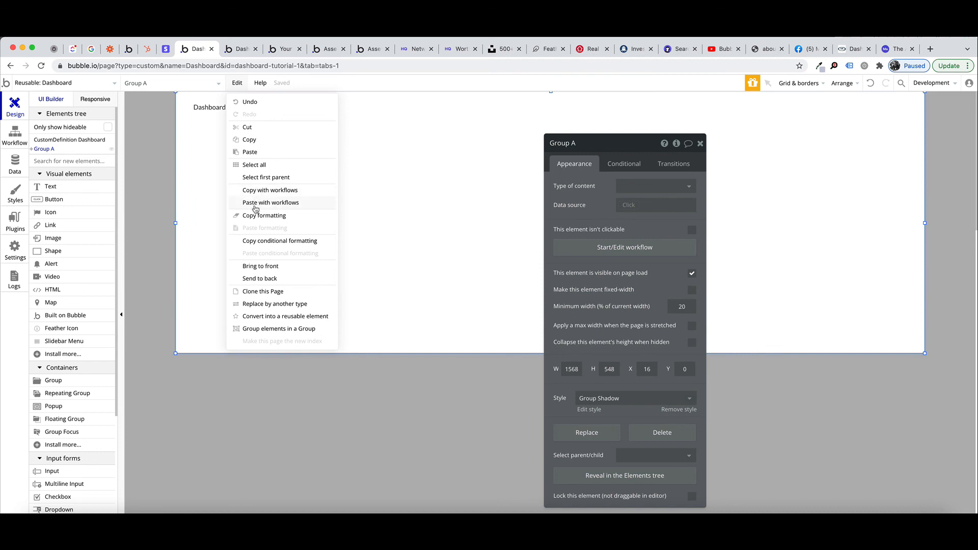
{"action": "left_click", "coordinate": [266, 292]}
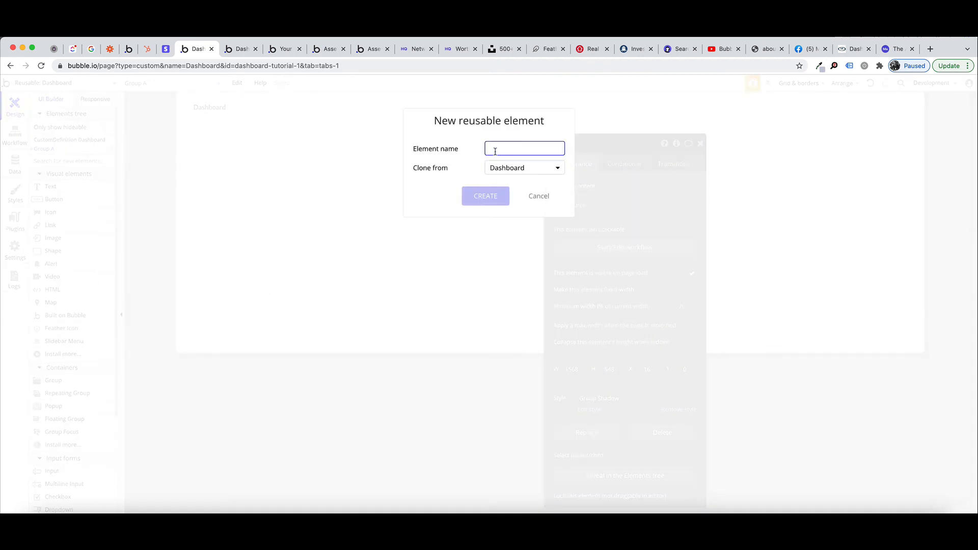
{"action": "type", "text": "Profile"}
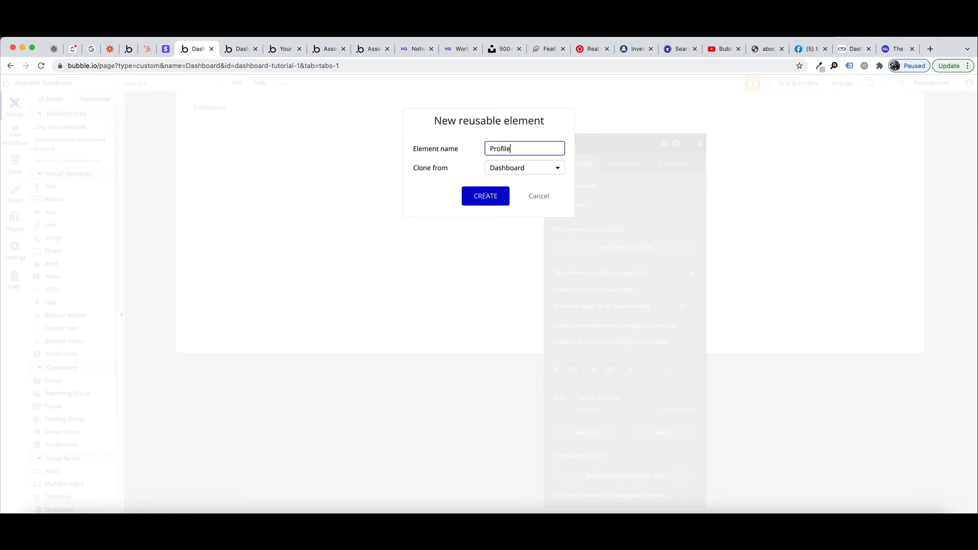
{"action": "left_click", "coordinate": [485, 199]}
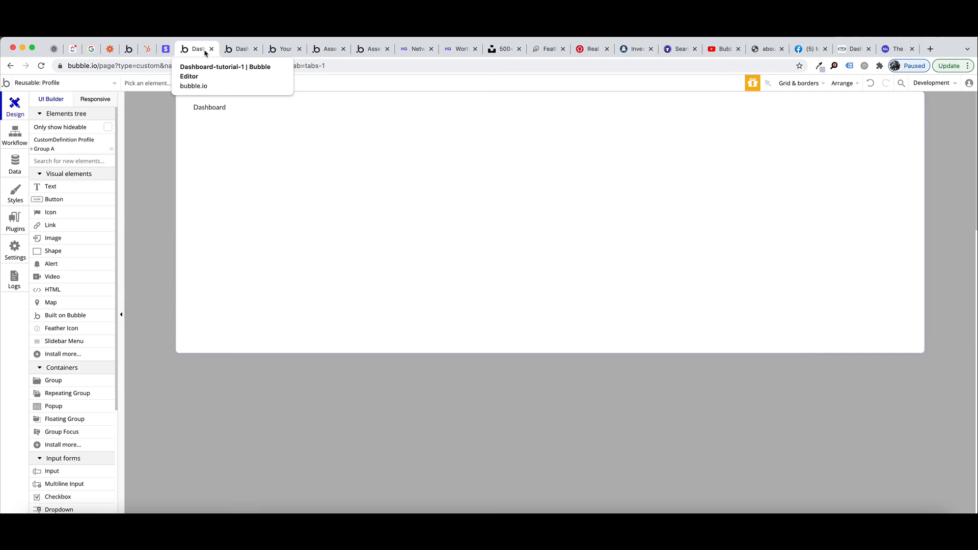
- In the Profile reusable element, change the "Dashboard" text to "Profile"
{"action": "double_click", "coordinate": [212, 115]}
{"action": "triple_click", "coordinate": [622, 184]}
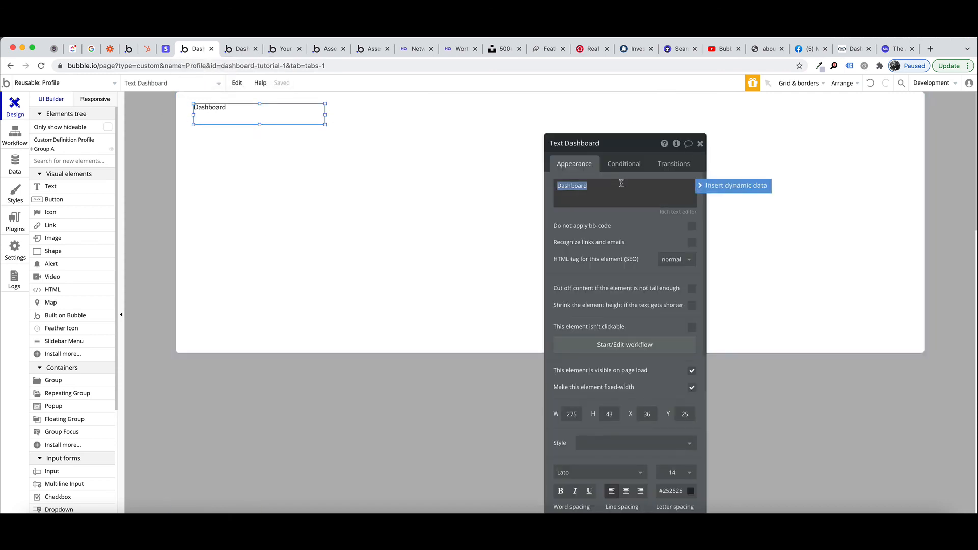
{"action": "type", "text": "Profile"}
{"action": "left_click", "coordinate": [619, 218]}
{"action": "left_click", "coordinate": [286, 166]}
- Back on the dashboard page, copy Dashboard A's visibility condition based on the URL tab parameter
{"action": "left_click", "coordinate": [241, 50]}
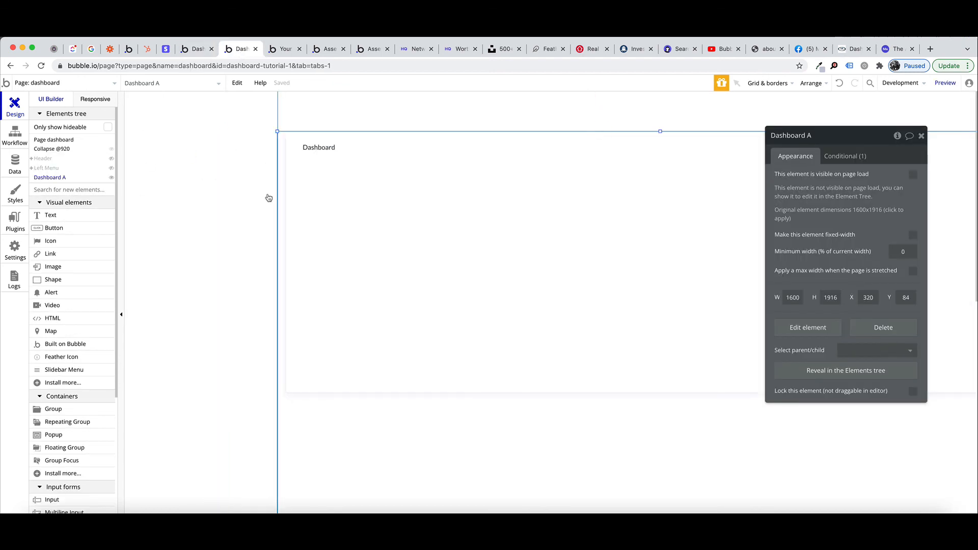
{"action": "left_click", "coordinate": [859, 158]}
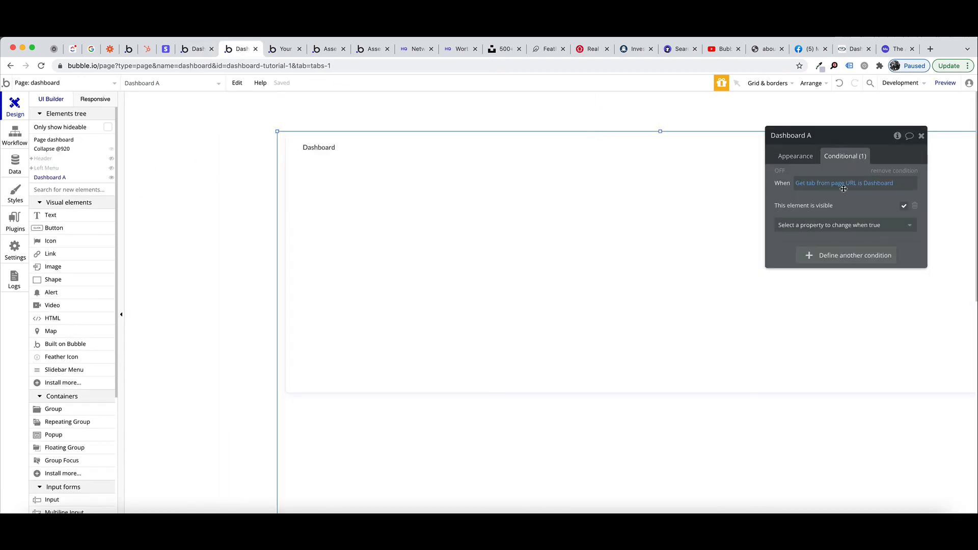
{"action": "right_click", "coordinate": [891, 176]}
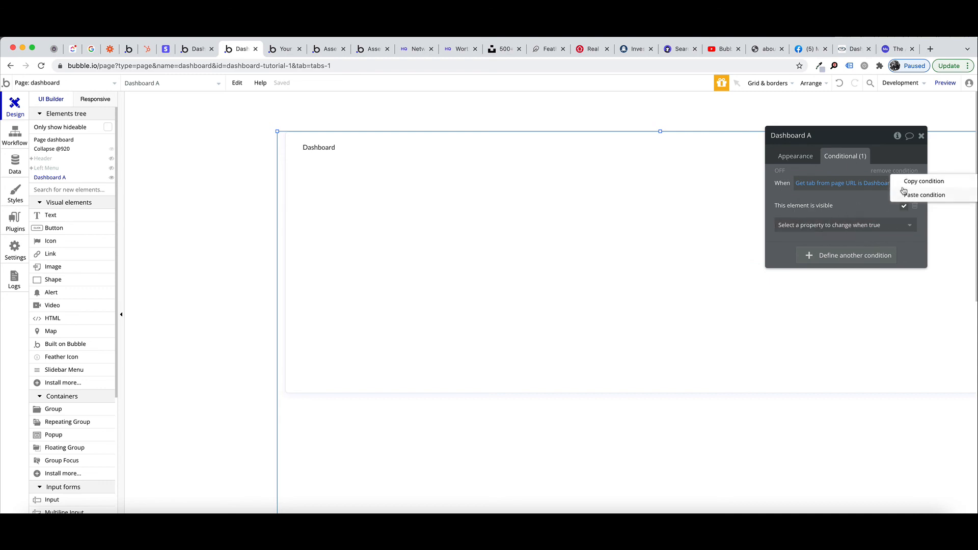
{"action": "left_click", "coordinate": [905, 182]}
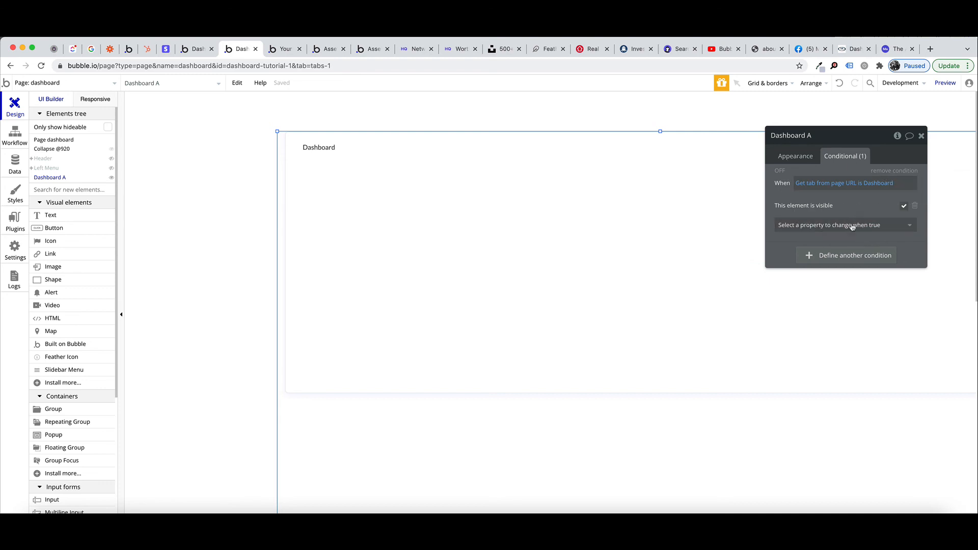
- Hide Dashboard A in the editor and place the Profile reusable element on the page at X 320 and Y about 57
{"action": "left_click", "coordinate": [111, 177]}
{"action": "scroll", "coordinate": [77, 448], "scroll_direction": "down", "scroll_amount": 5}
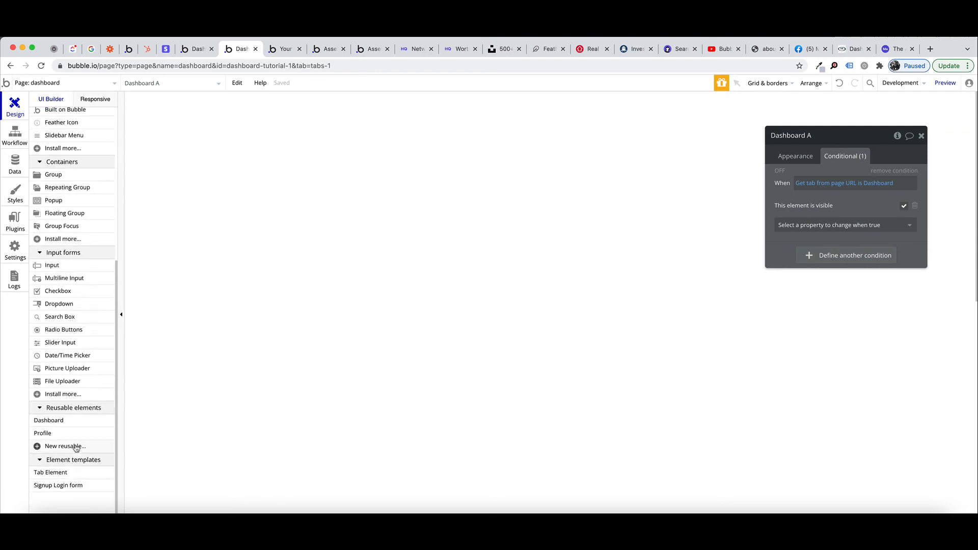
{"action": "left_click_drag", "start_coordinate": [43, 433], "coordinate": [340, 177]}
{"action": "scroll", "coordinate": [177, 223], "scroll_direction": "up", "scroll_amount": 2}
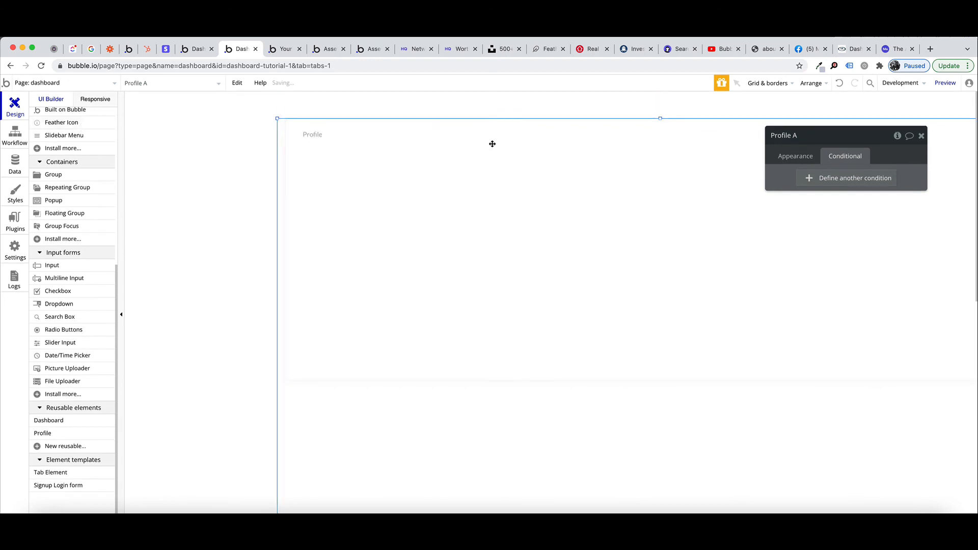
- Paste the copied condition onto Profile A, set its tab value to Profile, and make the element not visible on page load
{"action": "scroll", "coordinate": [45, 173], "scroll_direction": "up", "scroll_amount": 5}
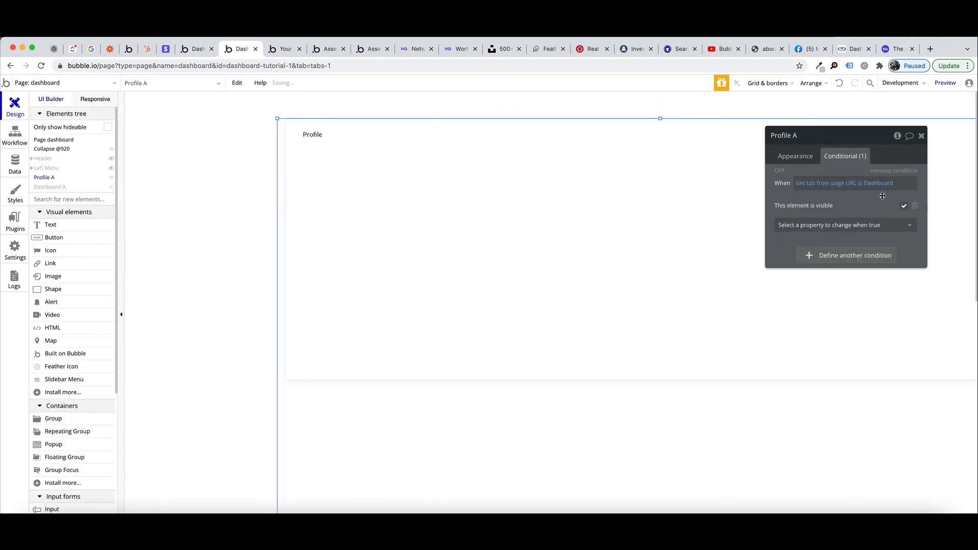
{"action": "left_click", "coordinate": [881, 183]}
{"action": "type", "text": "Profile"}
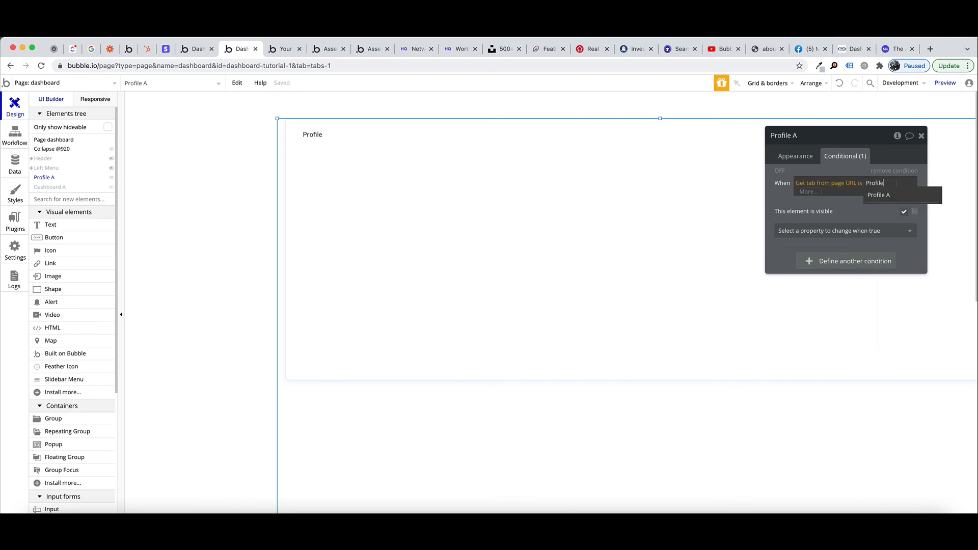
{"action": "key", "text": "Return"}
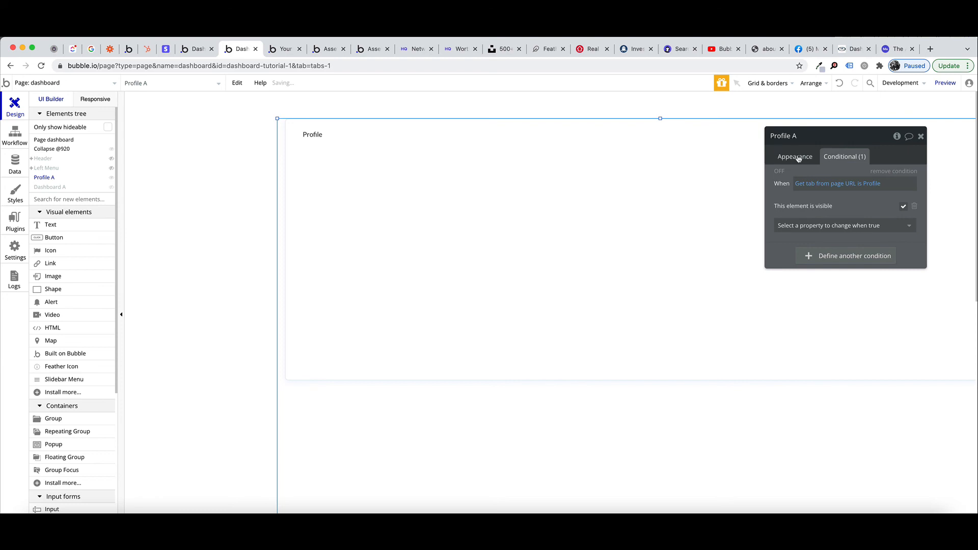
{"action": "left_click", "coordinate": [796, 157]}
{"action": "left_click", "coordinate": [912, 174]}
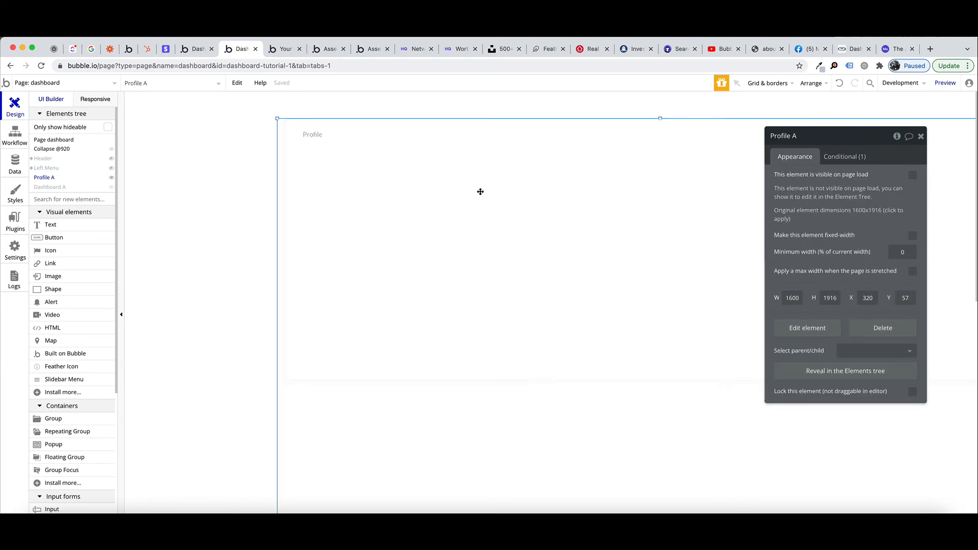
- Compare Profile A's position with Dashboard A's and set Profile A's Y position to 84
{"action": "left_click", "coordinate": [49, 187]}
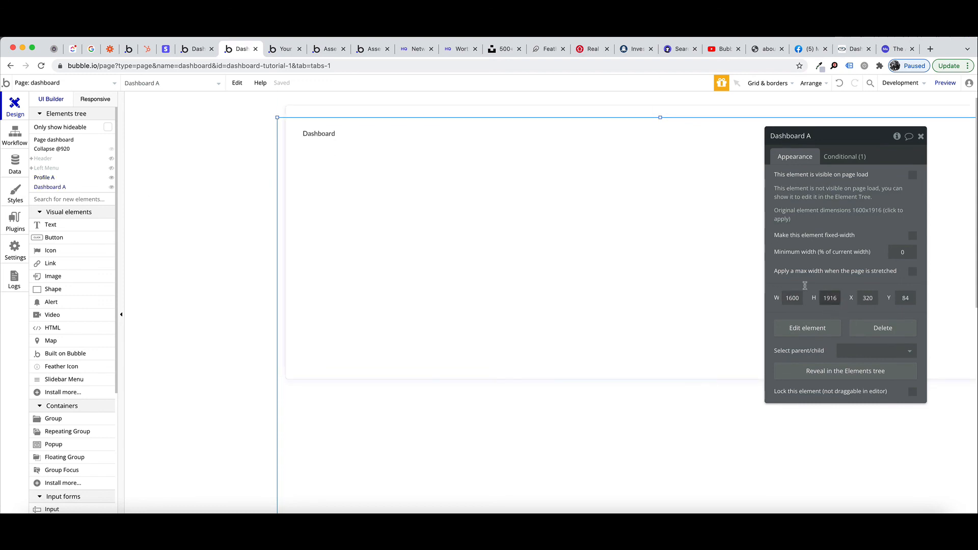
{"action": "left_click", "coordinate": [58, 178]}
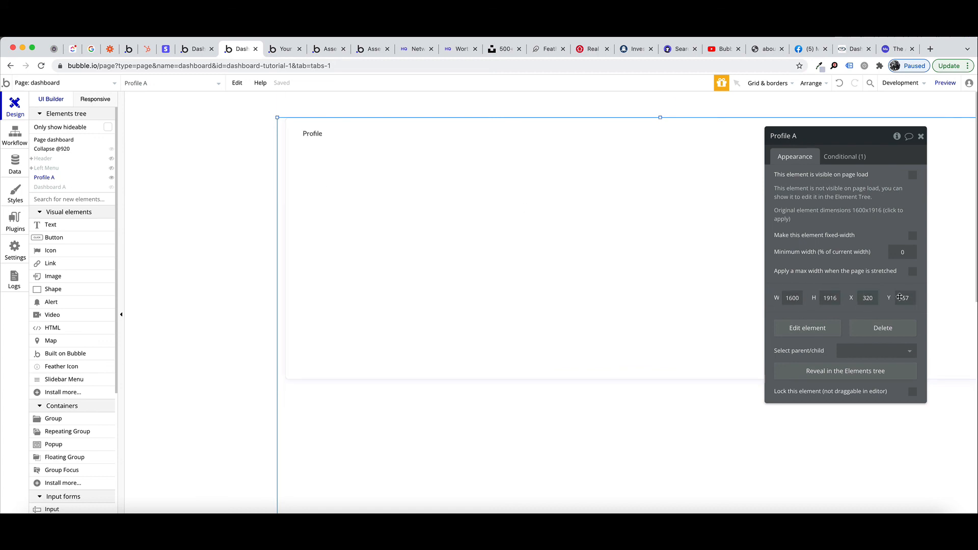
{"action": "left_click", "coordinate": [109, 180]}
{"action": "left_click", "coordinate": [50, 187]}
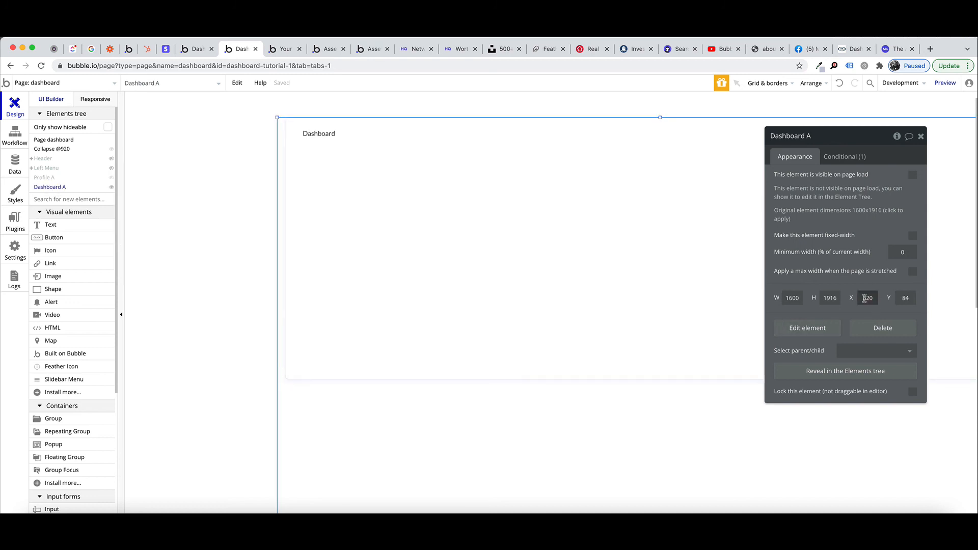
{"action": "left_click", "coordinate": [53, 179]}
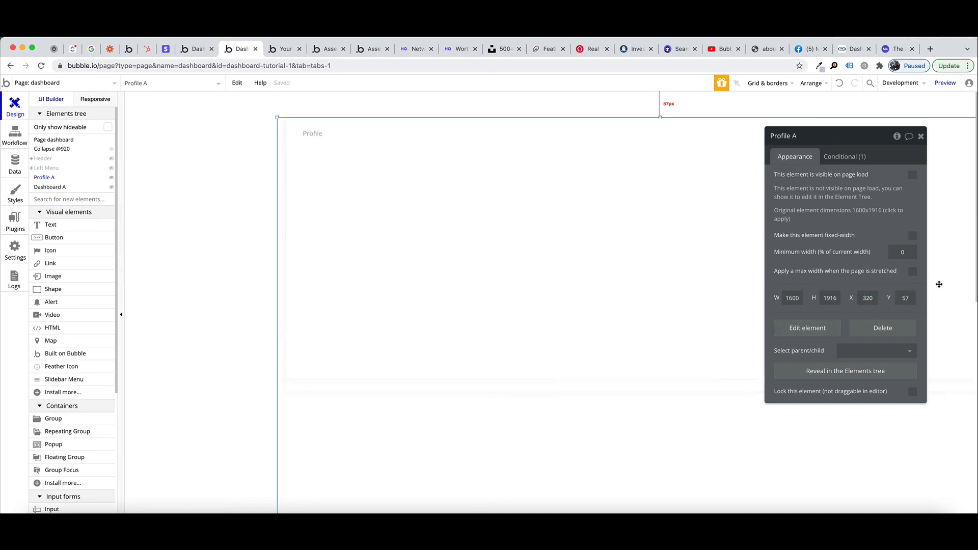
{"action": "double_click", "coordinate": [912, 298]}
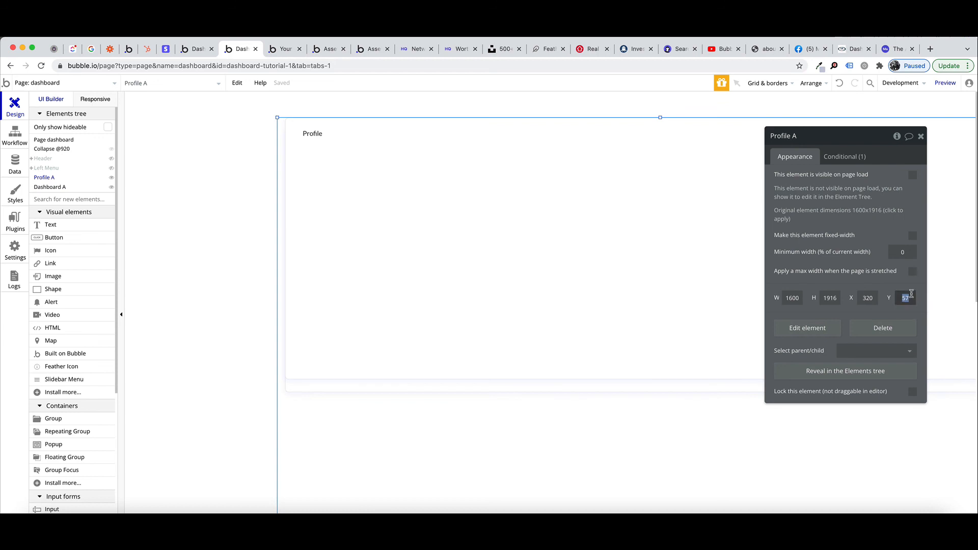
{"action": "type", "text": "84"}
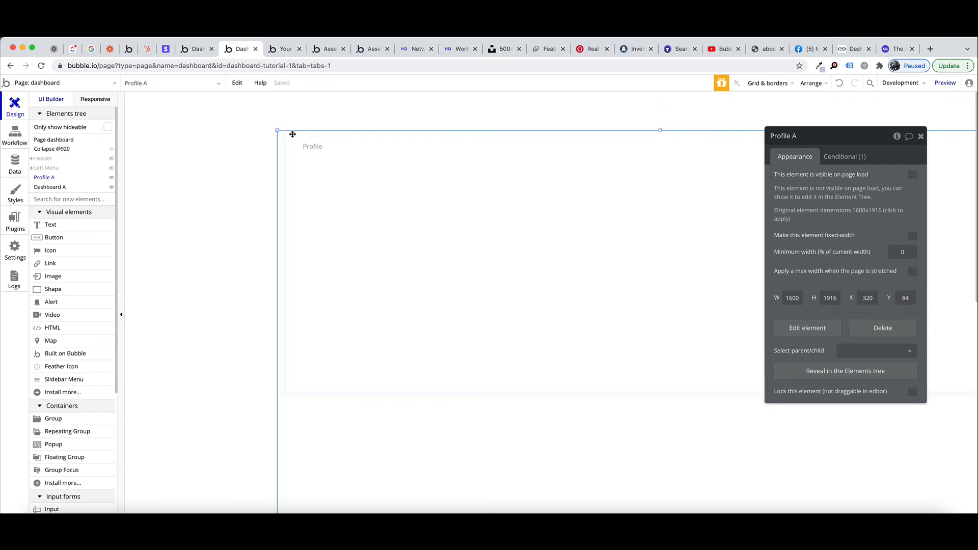
- Refresh the page preview and go through the Dashboard, Profile, Settings and Integrations menu items to check each tab's content and URL parameter
{"action": "left_click", "coordinate": [285, 49]}
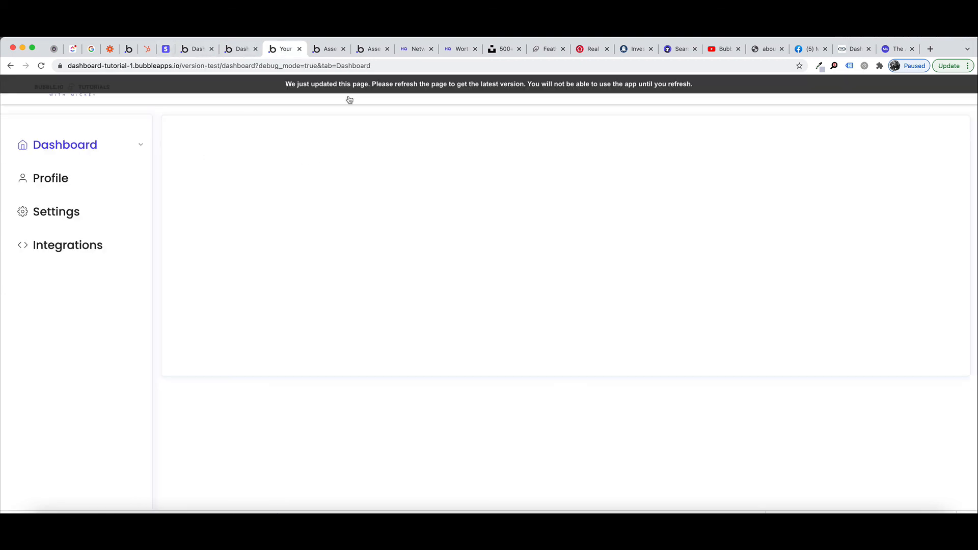
{"action": "key", "text": "super+r"}
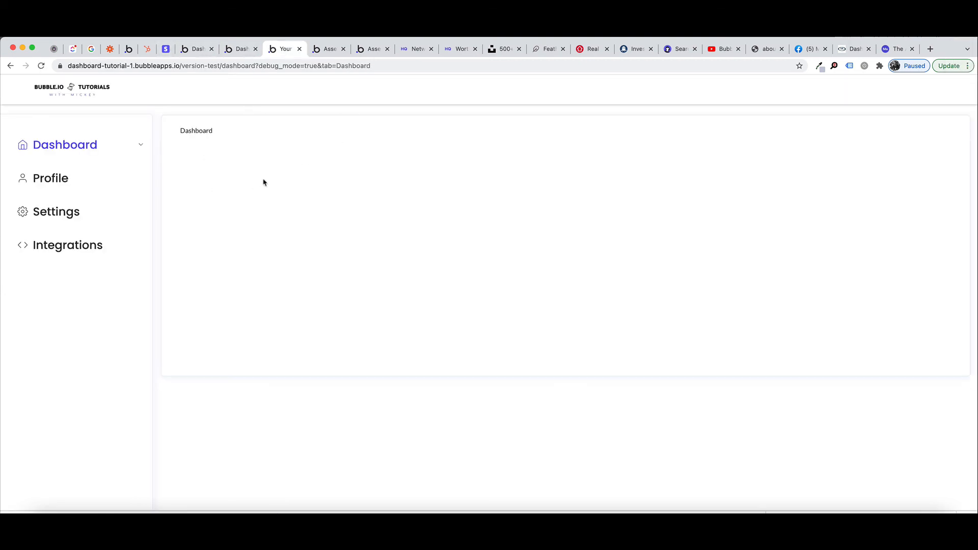
{"action": "double_click", "coordinate": [337, 67]}
{"action": "left_click", "coordinate": [208, 153]}
{"action": "left_click", "coordinate": [50, 178]}
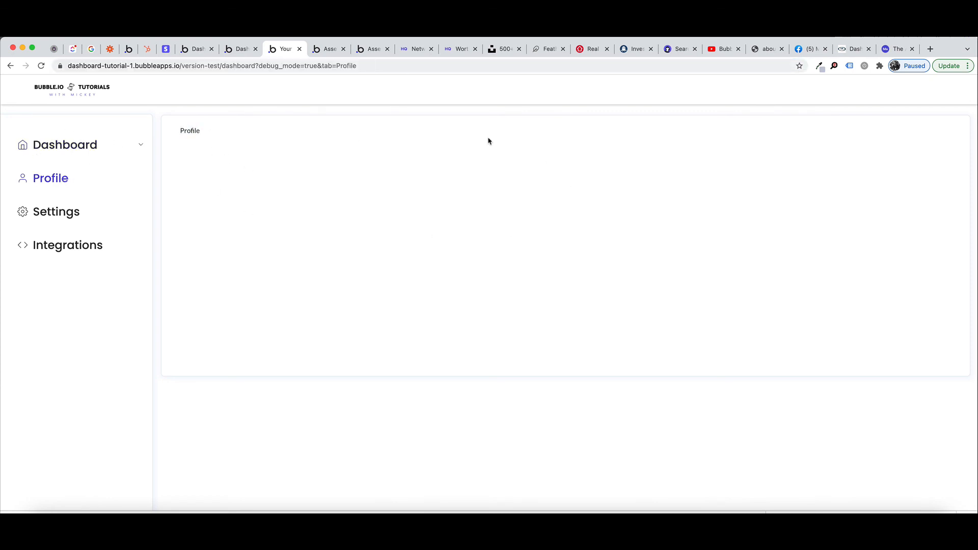
{"action": "left_click", "coordinate": [63, 152]}
{"action": "left_click", "coordinate": [37, 182]}
{"action": "left_click", "coordinate": [60, 216]}
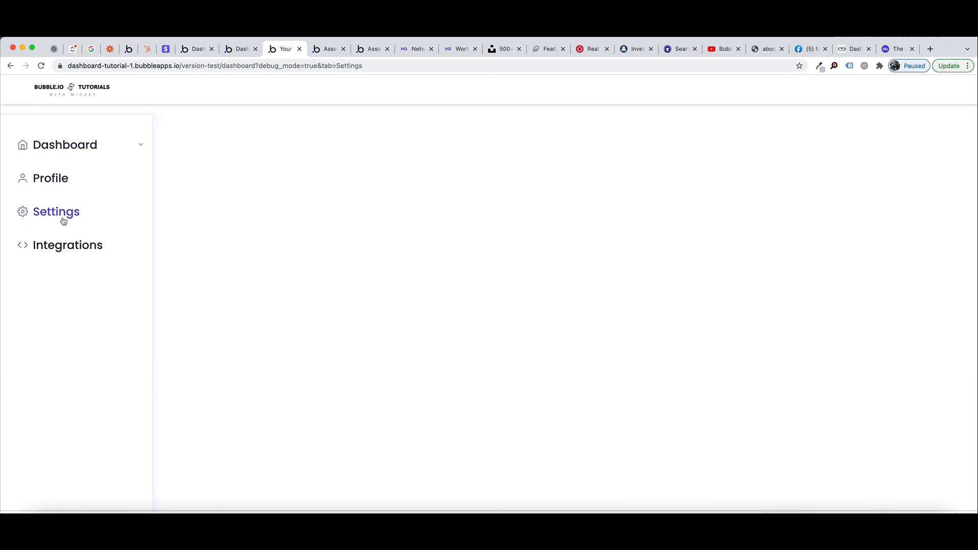
{"action": "left_click", "coordinate": [71, 249]}
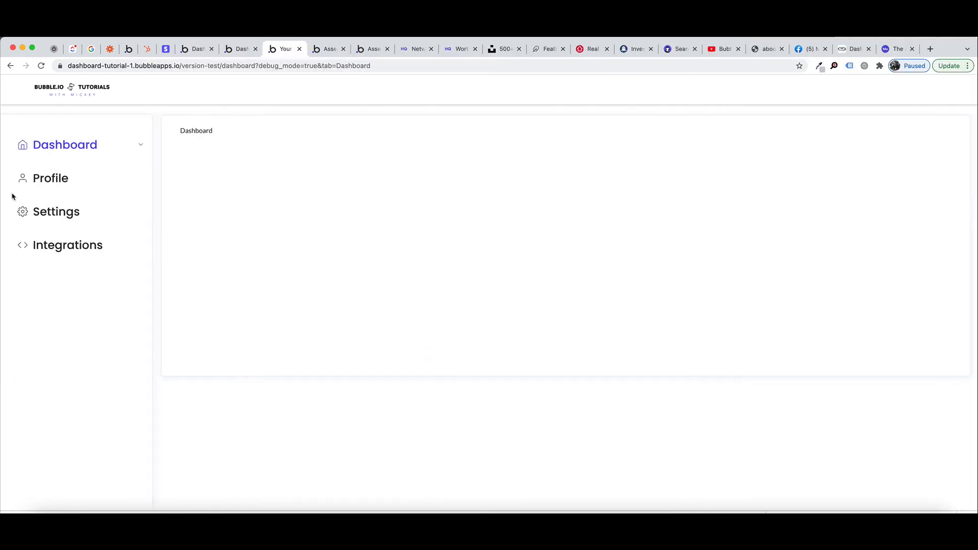
- Show the Profile tab, narrow the preview window to check its responsive layout, and widen it back to full width
{"action": "left_click", "coordinate": [49, 178]}
{"action": "left_click_drag", "start_coordinate": [976, 205], "coordinate": [72, 186]}
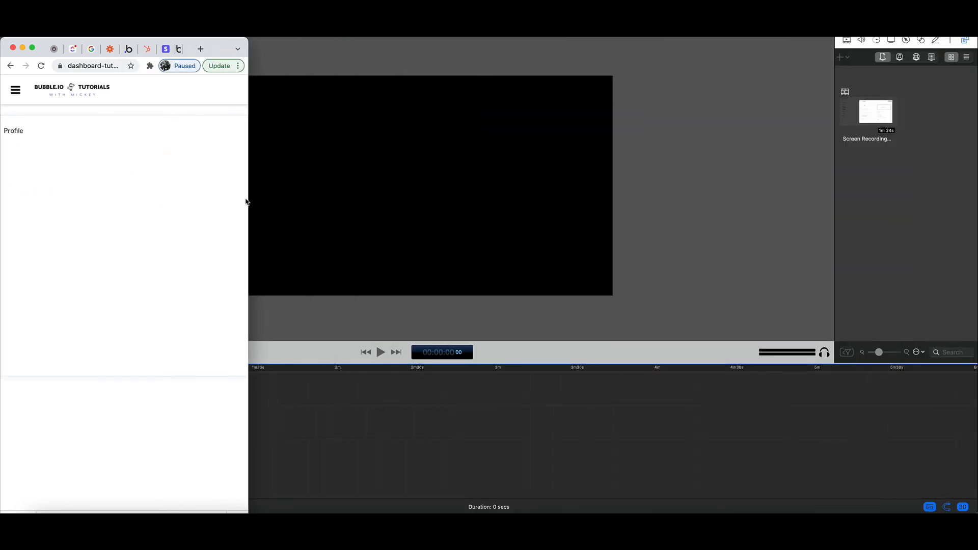
{"action": "left_click_drag", "start_coordinate": [271, 200], "coordinate": [967, 204]}
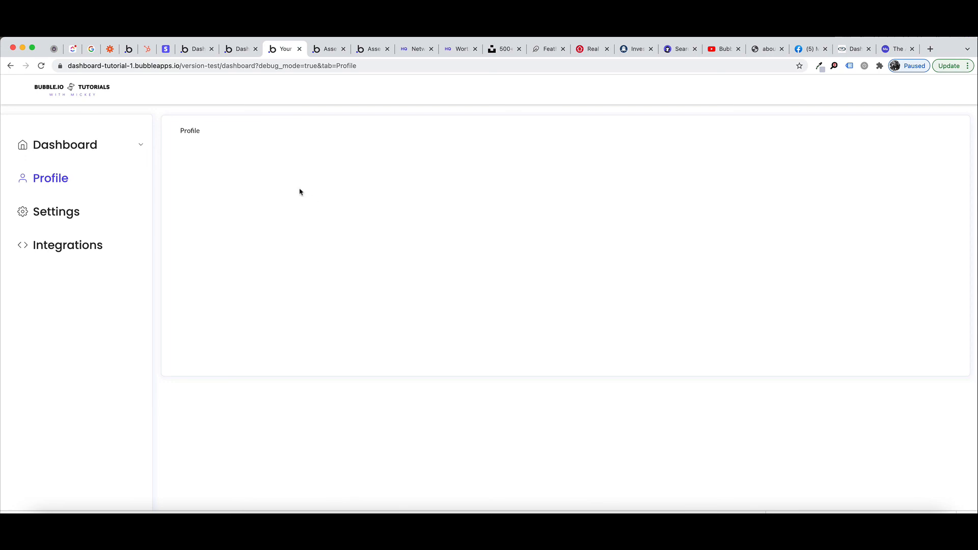
- Switch between the Dashboard and Profile tabs in the preview and examine how the tab parameter in the URL changes
{"action": "left_click", "coordinate": [45, 149]}
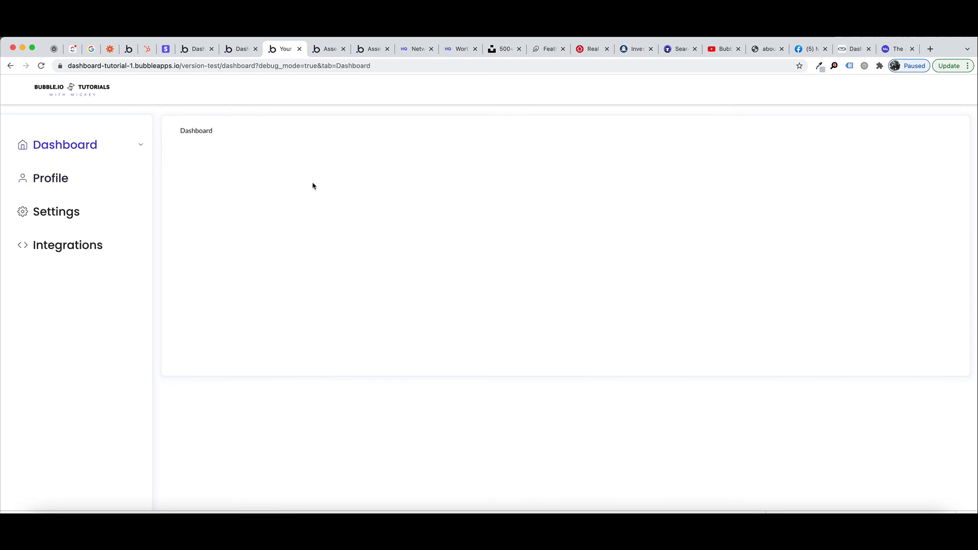
{"action": "left_click", "coordinate": [51, 178]}
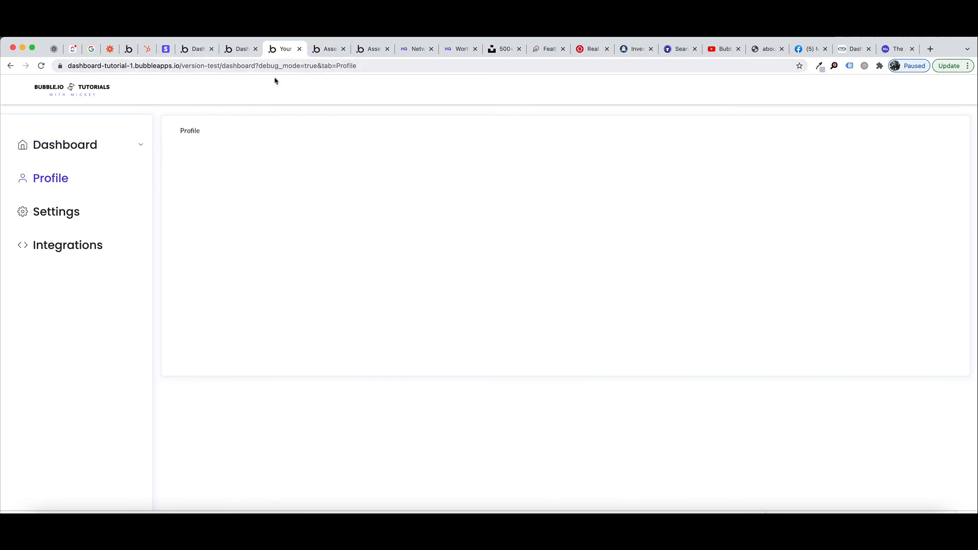
{"action": "left_click_drag", "start_coordinate": [339, 66], "coordinate": [339, 158]}
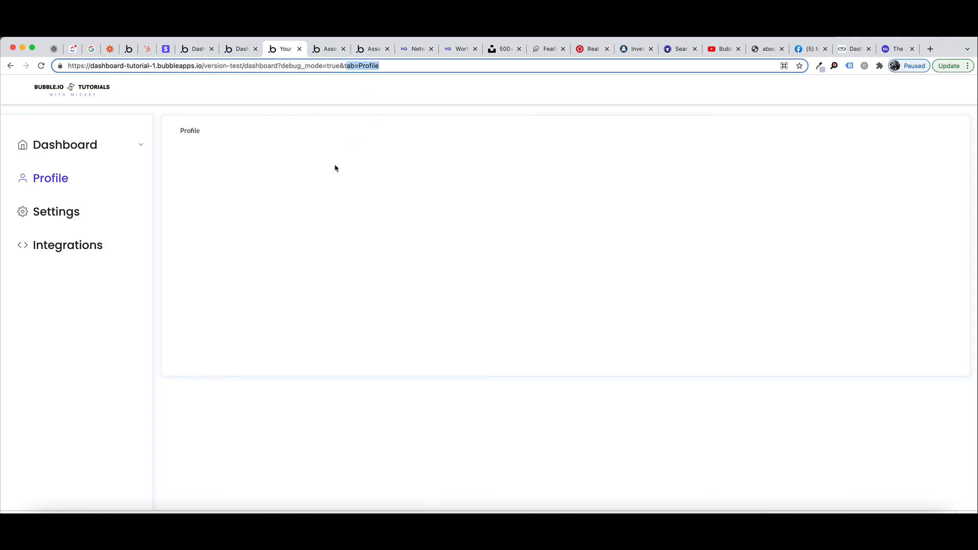
{"action": "left_click", "coordinate": [334, 168]}
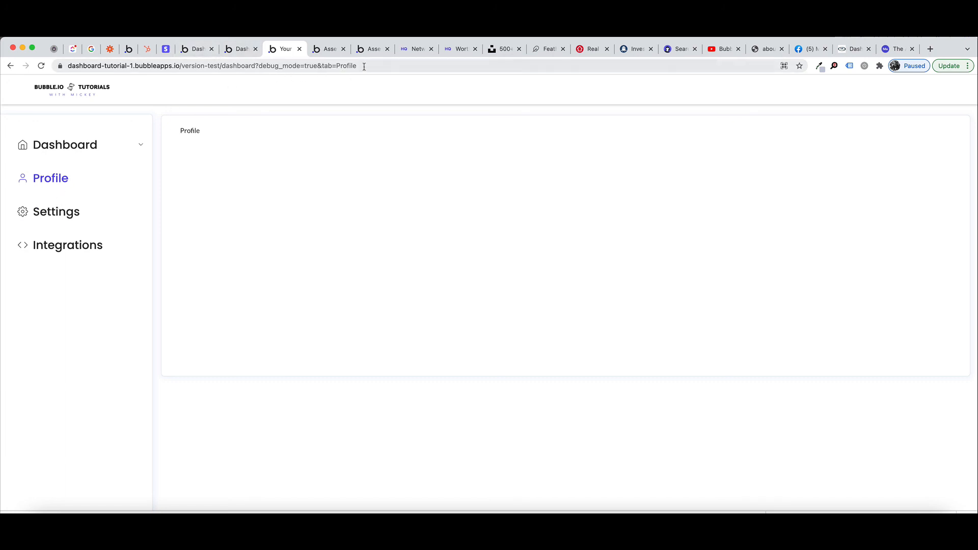
{"action": "left_click_drag", "start_coordinate": [322, 66], "coordinate": [356, 67]}
{"action": "left_click", "coordinate": [245, 243]}
{"action": "left_click", "coordinate": [64, 149]}
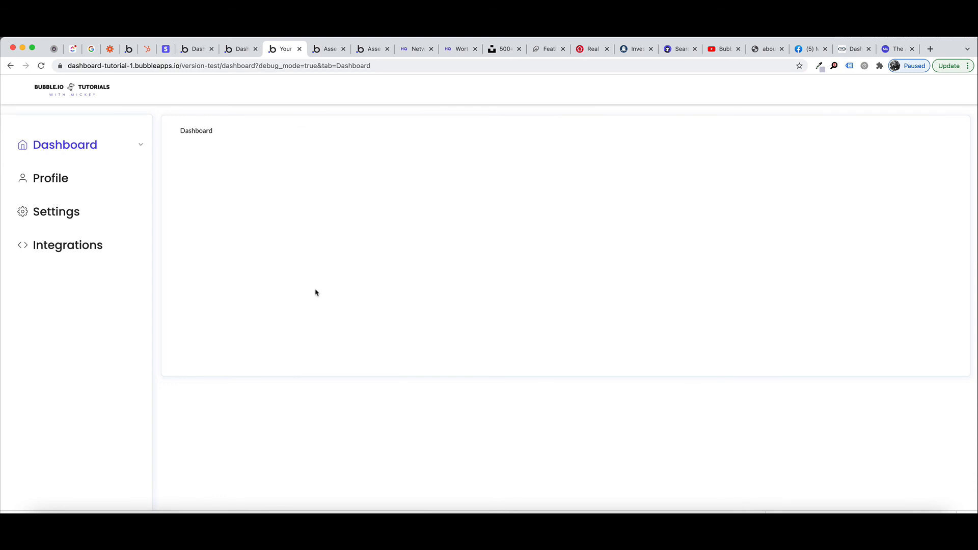
{"action": "left_click", "coordinate": [24, 179]}
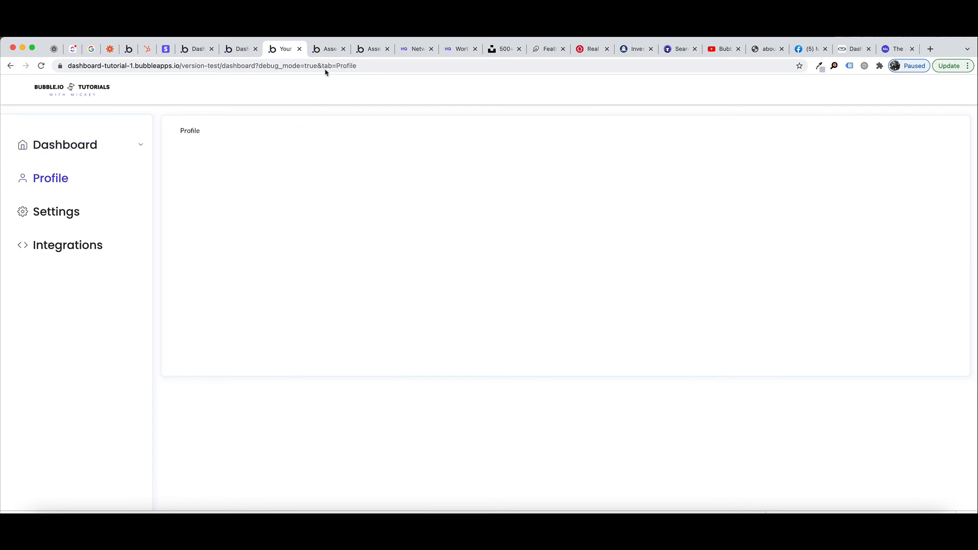